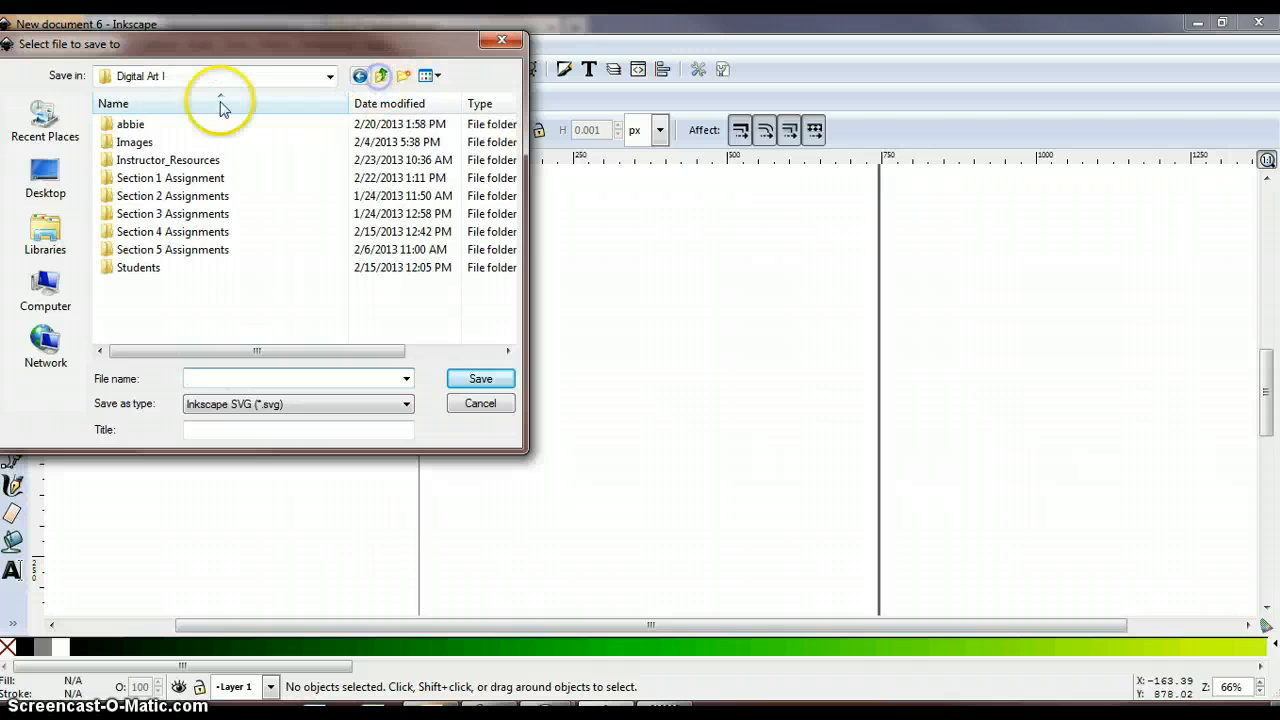
double_click(214, 229)
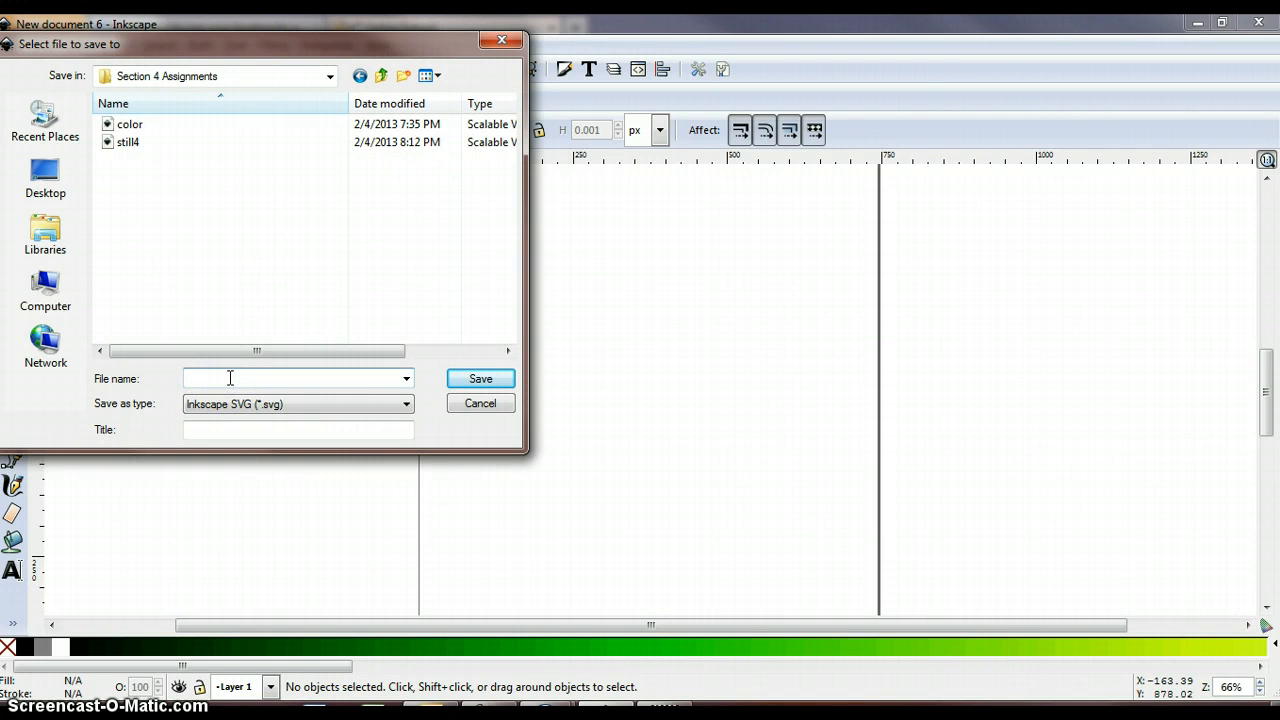
type("col")
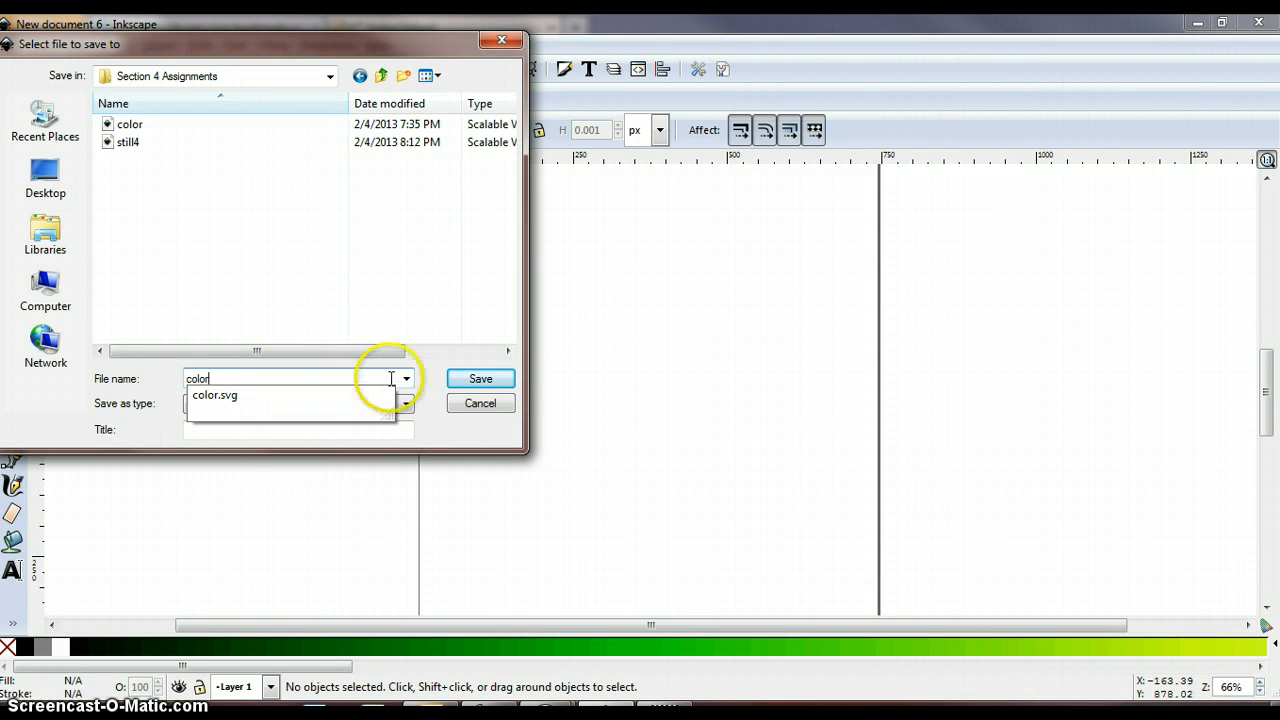
type("or")
left_click(427, 384)
left_click(481, 410)
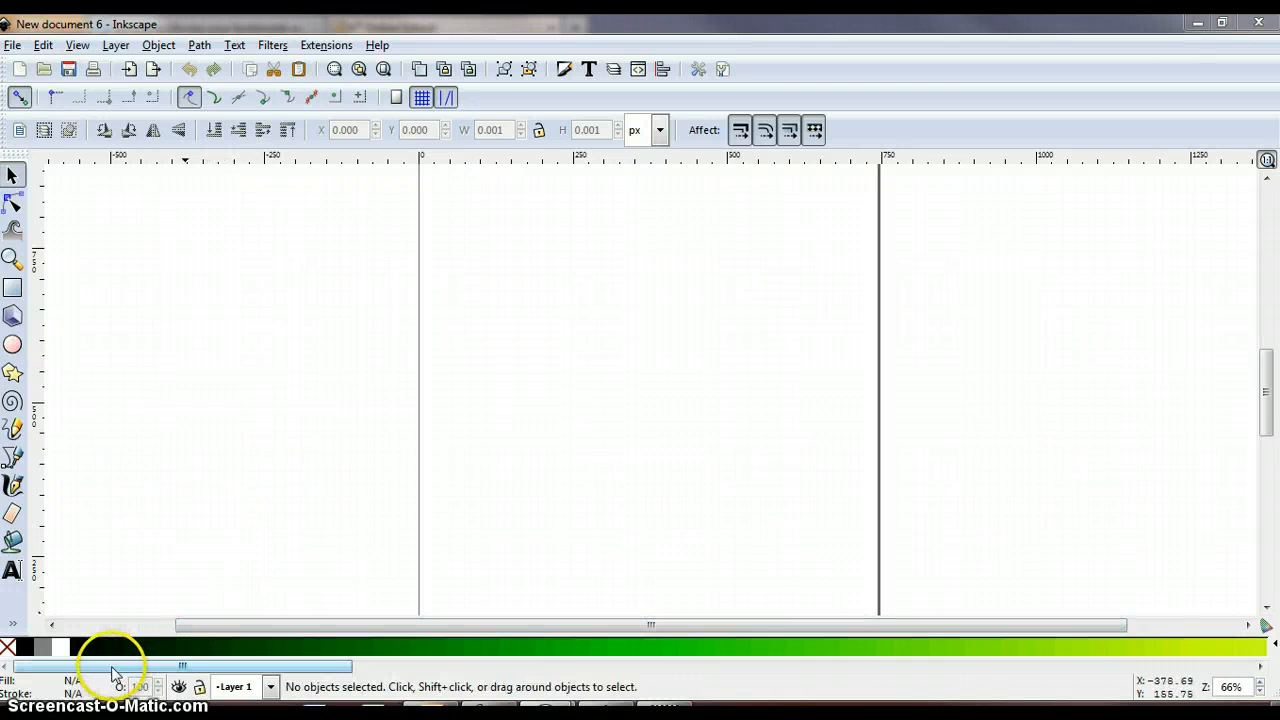
Step: Look through the full range of colours in the Greens palette and view the list of available palettes
left_click_drag(113, 673, 1010, 670)
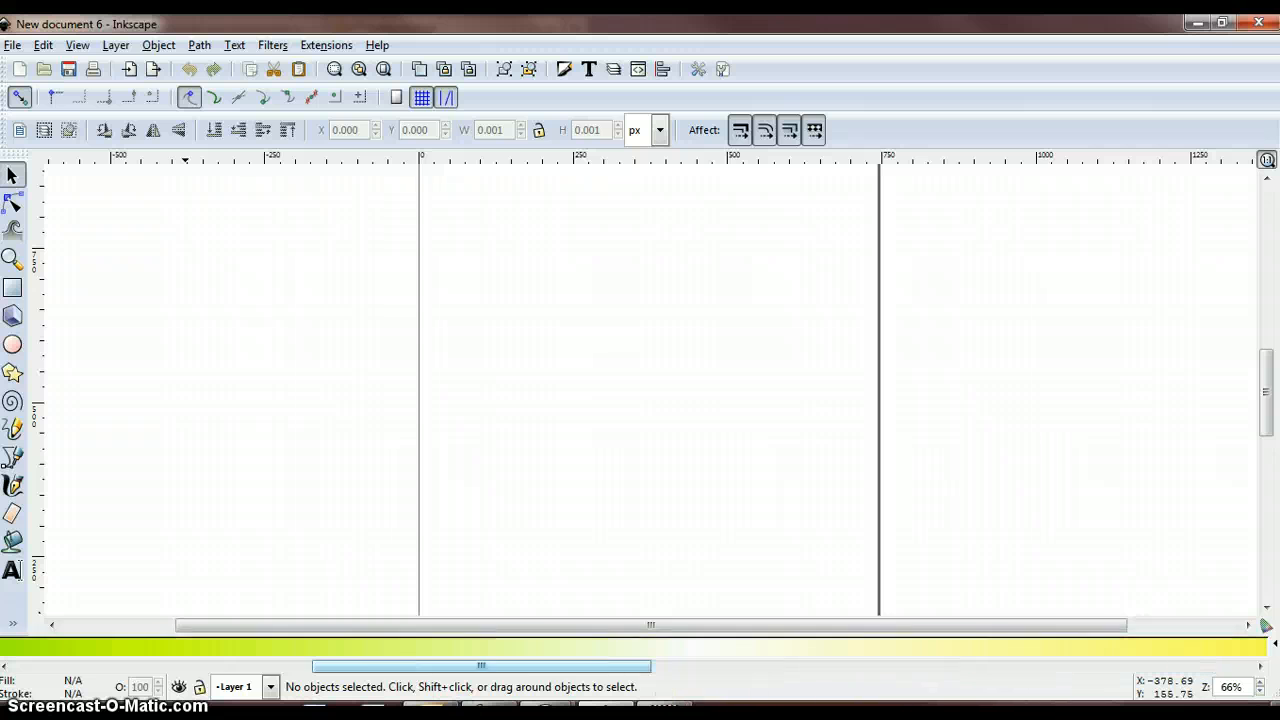
left_click_drag(412, 669, 112, 669)
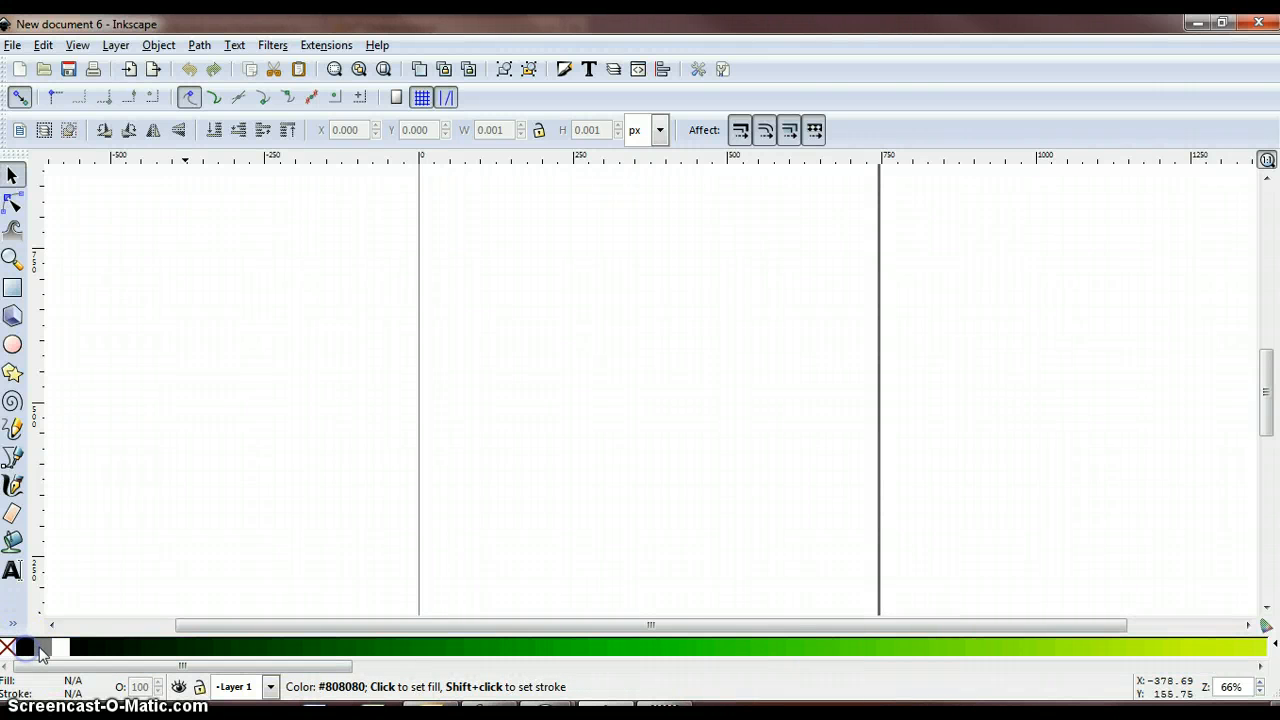
left_click(1265, 625)
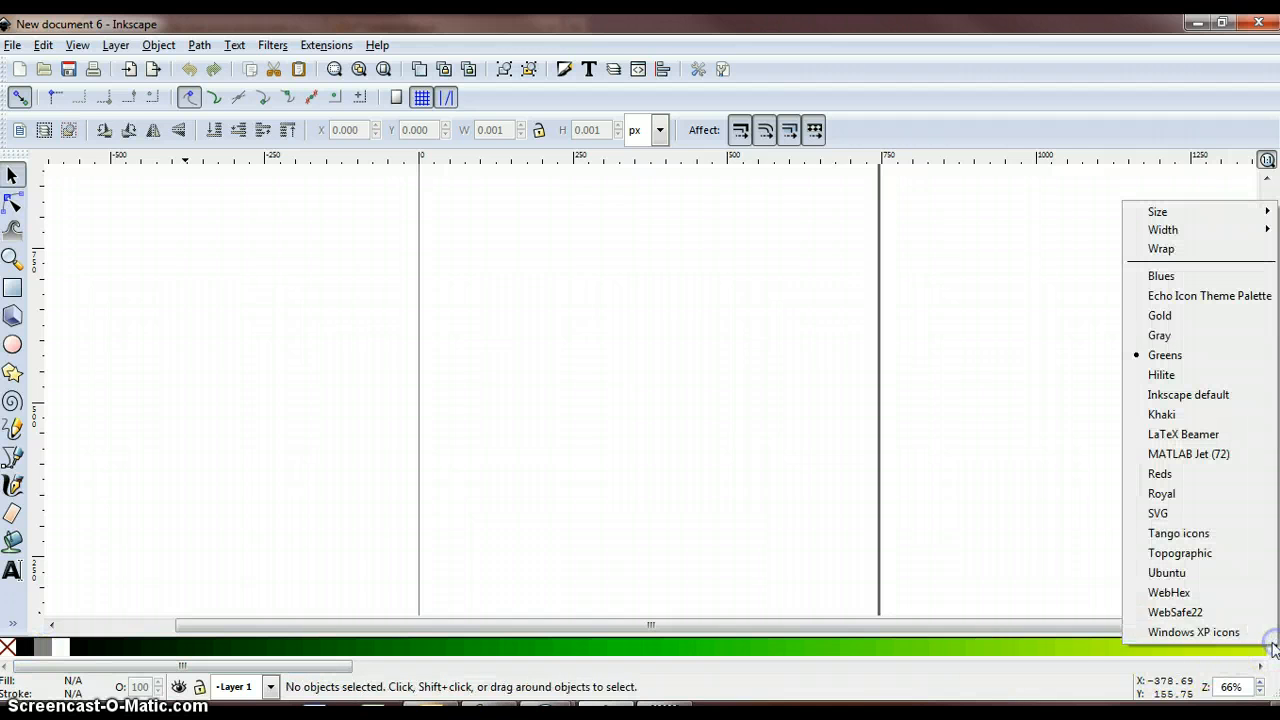
left_click(1038, 655)
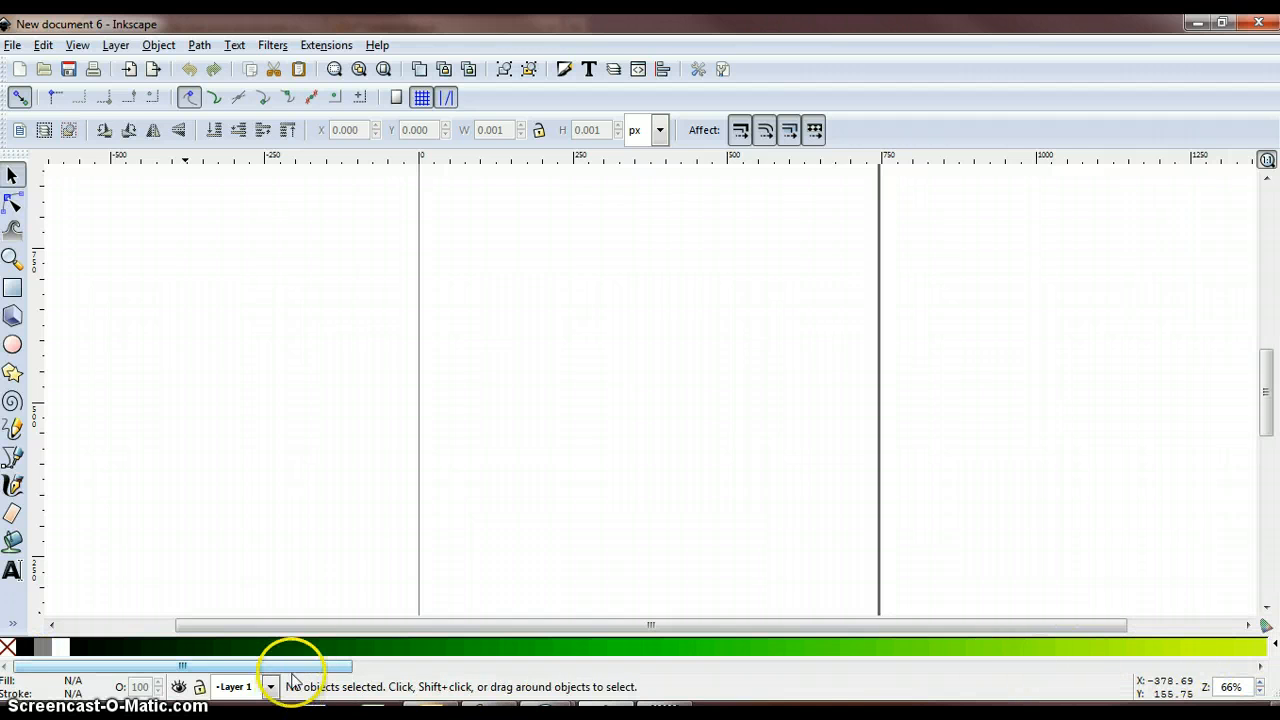
left_click_drag(298, 669, 1260, 667)
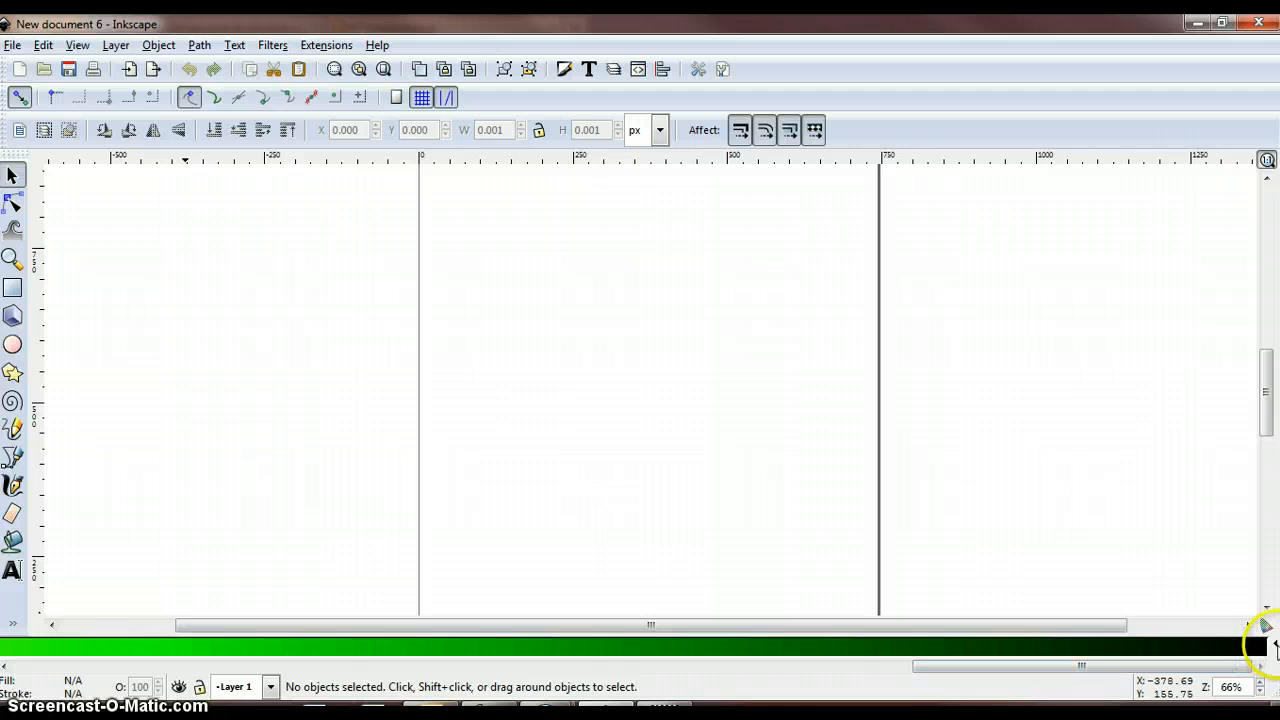
Step: Preview the Blues and Reds palettes one after the other, browsing the full colour range of each
left_click(1271, 647)
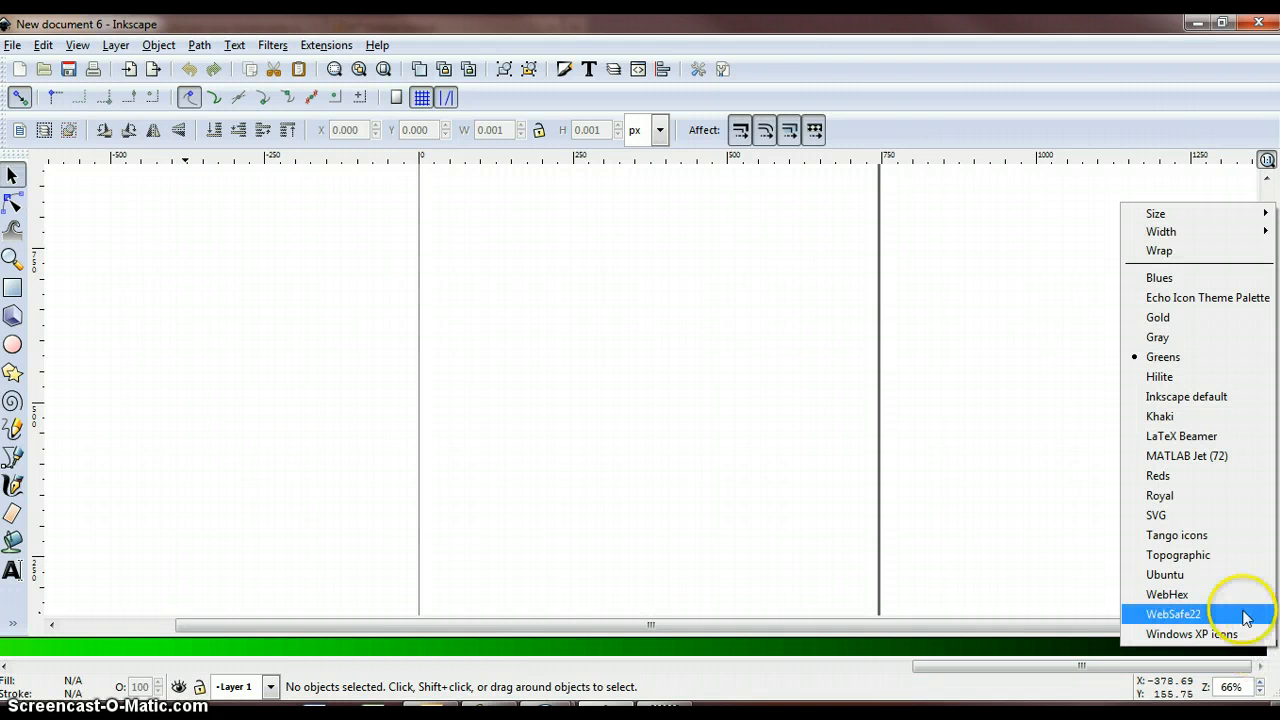
left_click(1161, 278)
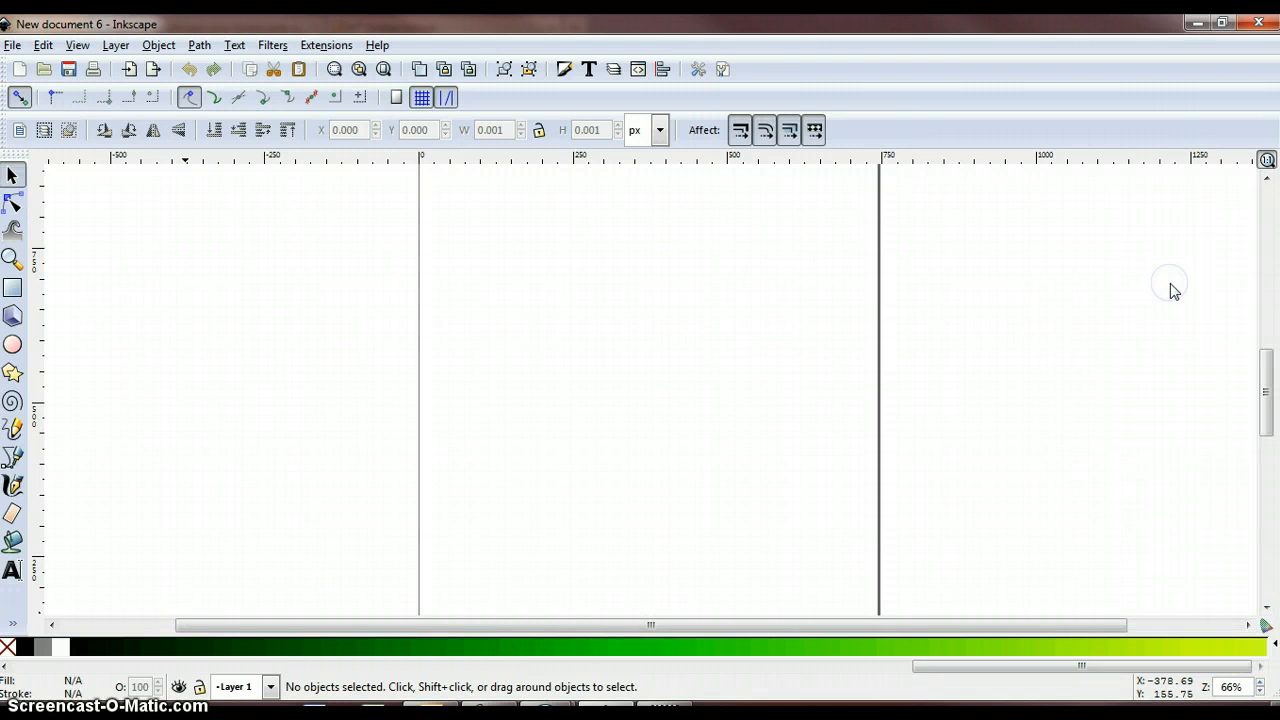
left_click_drag(73, 670, 1217, 657)
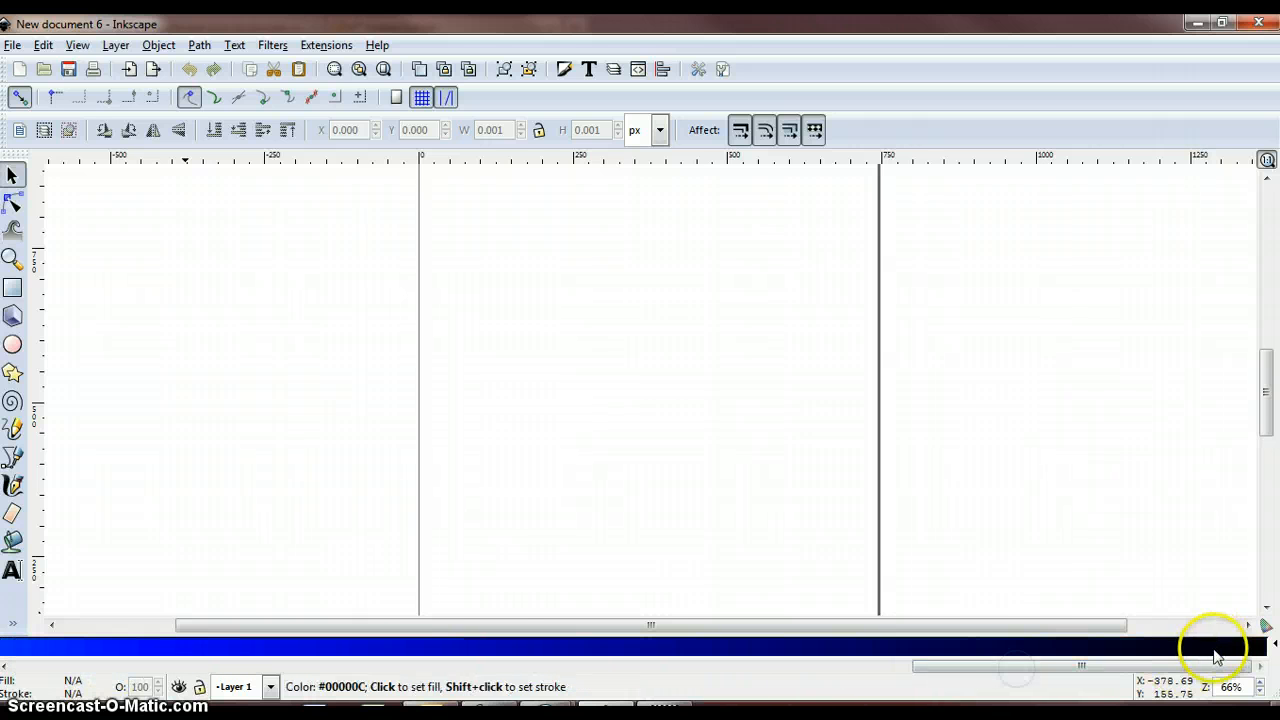
left_click(1273, 646)
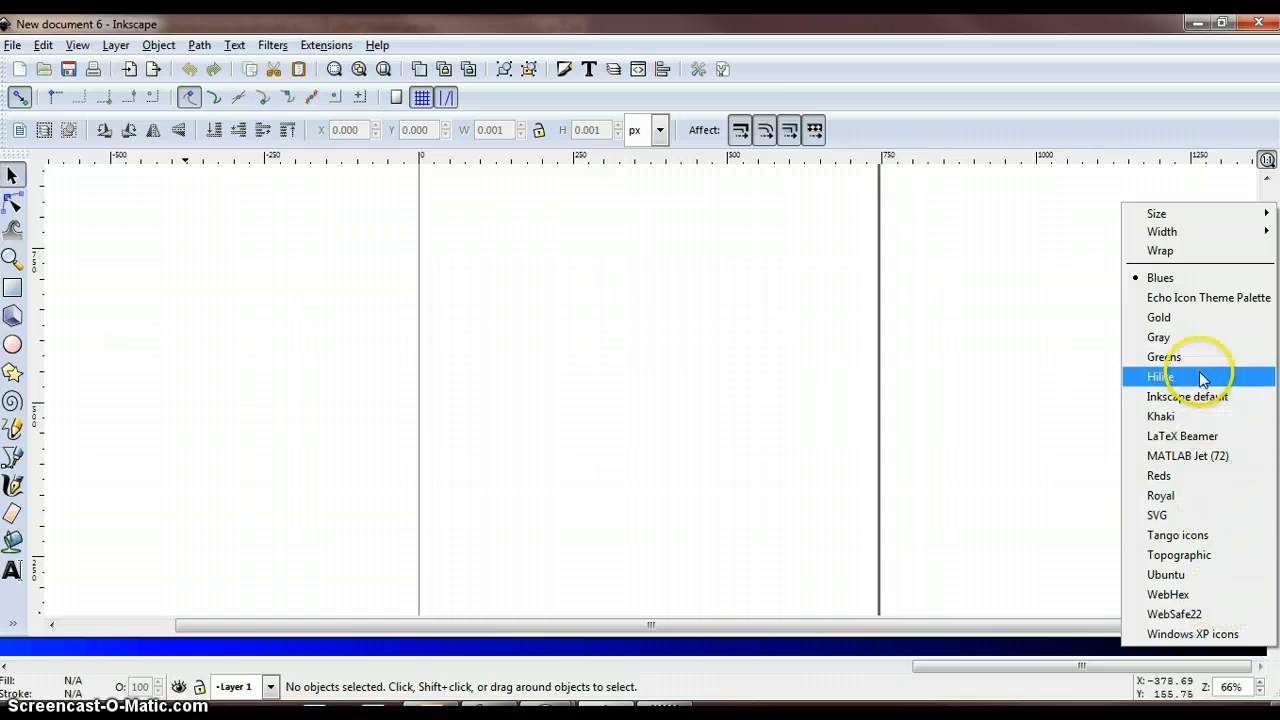
left_click(1191, 477)
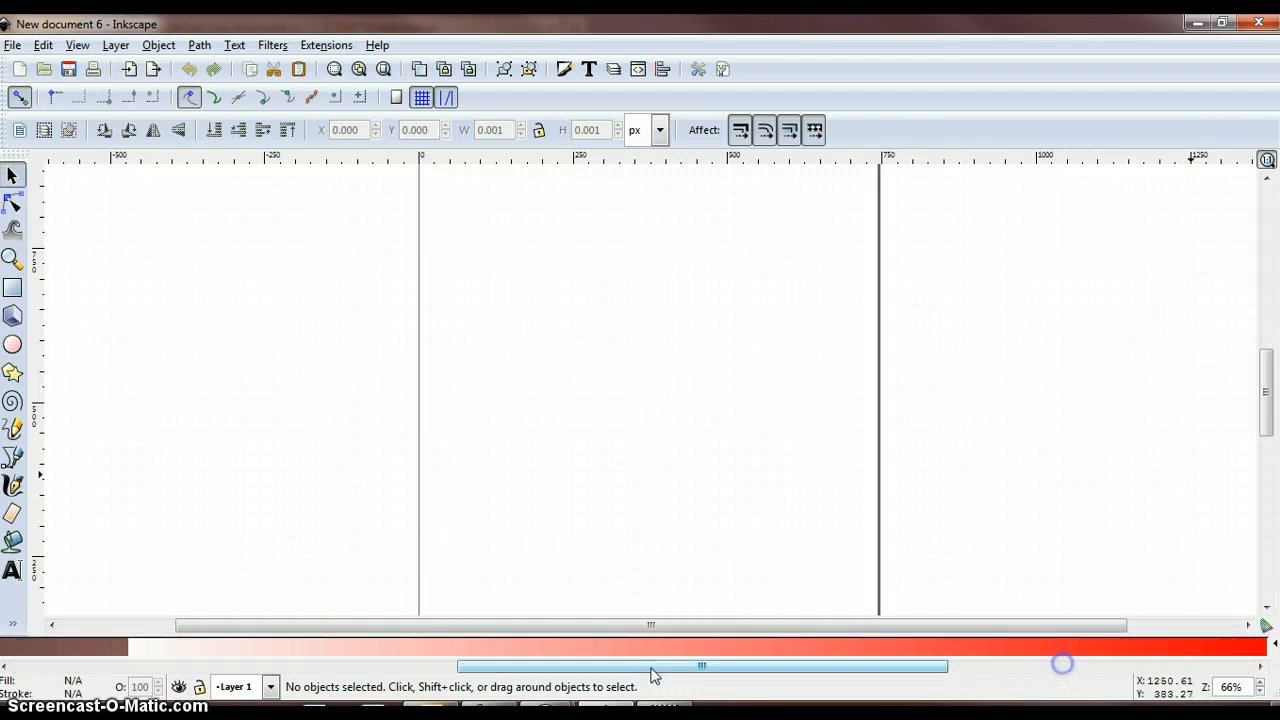
left_click_drag(477, 666, 883, 670)
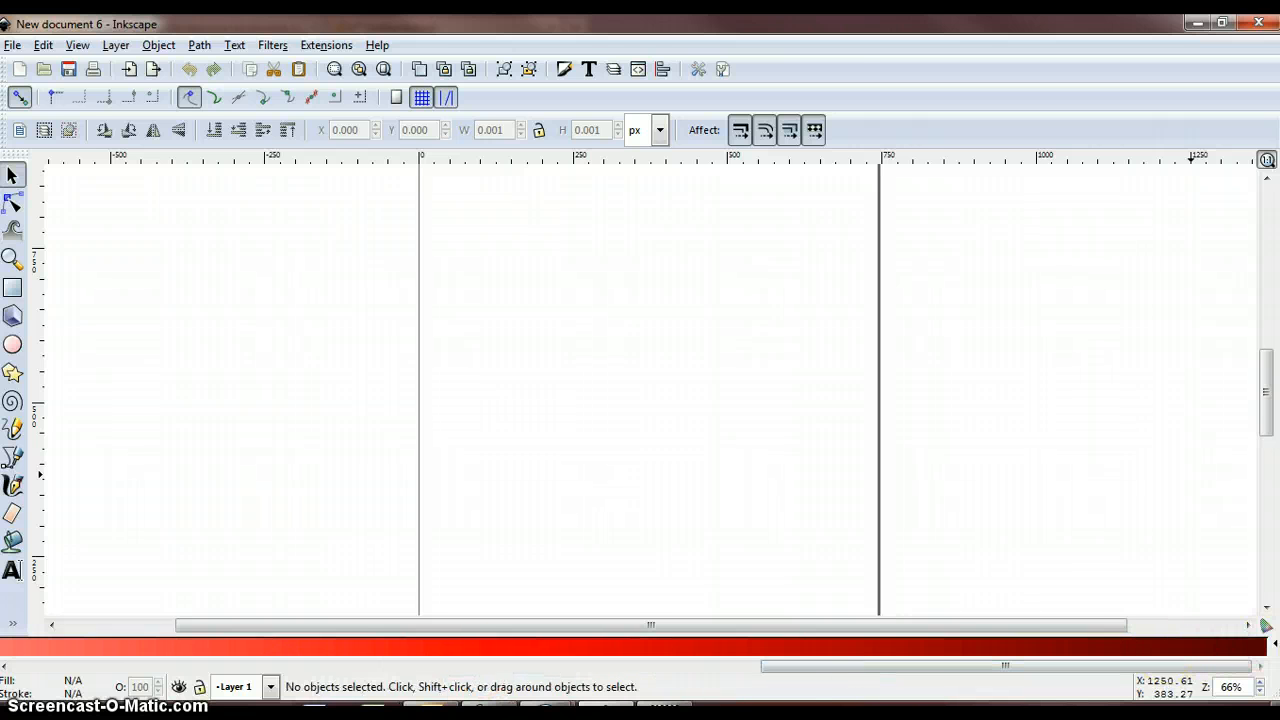
Step: Switch the colour palette to Gray and look through its range of shades
left_click(1272, 651)
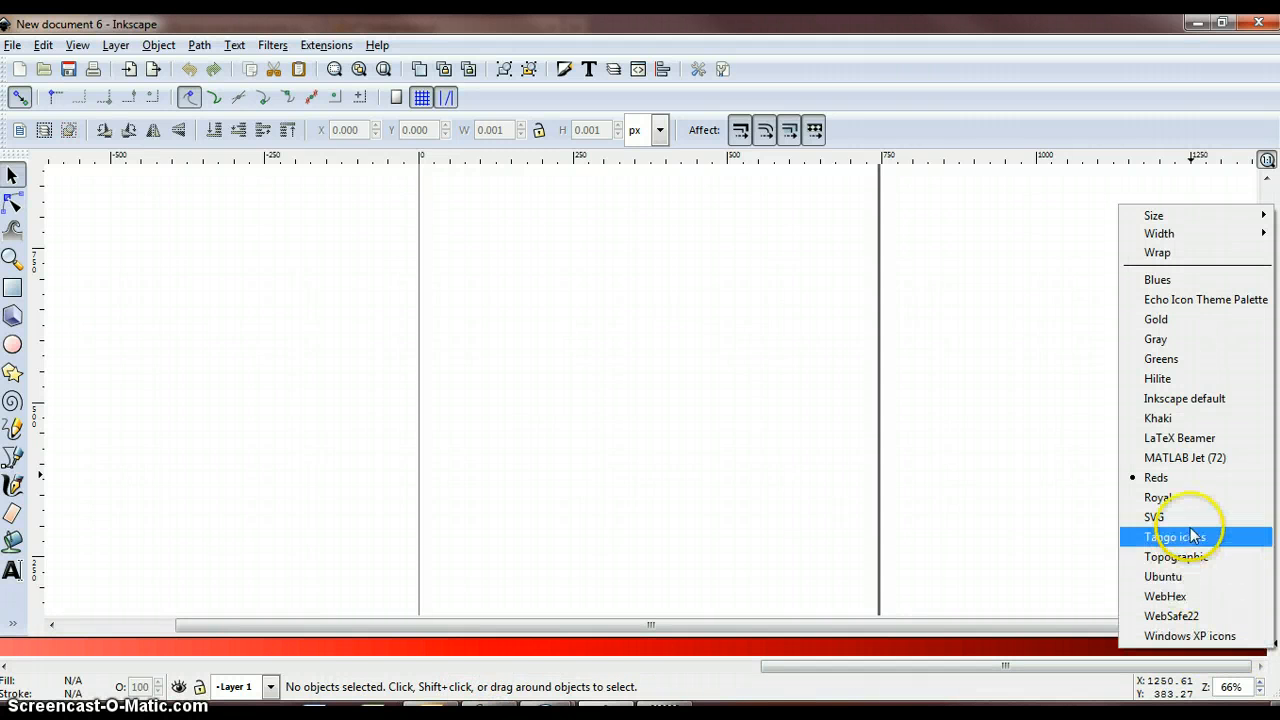
left_click(1184, 341)
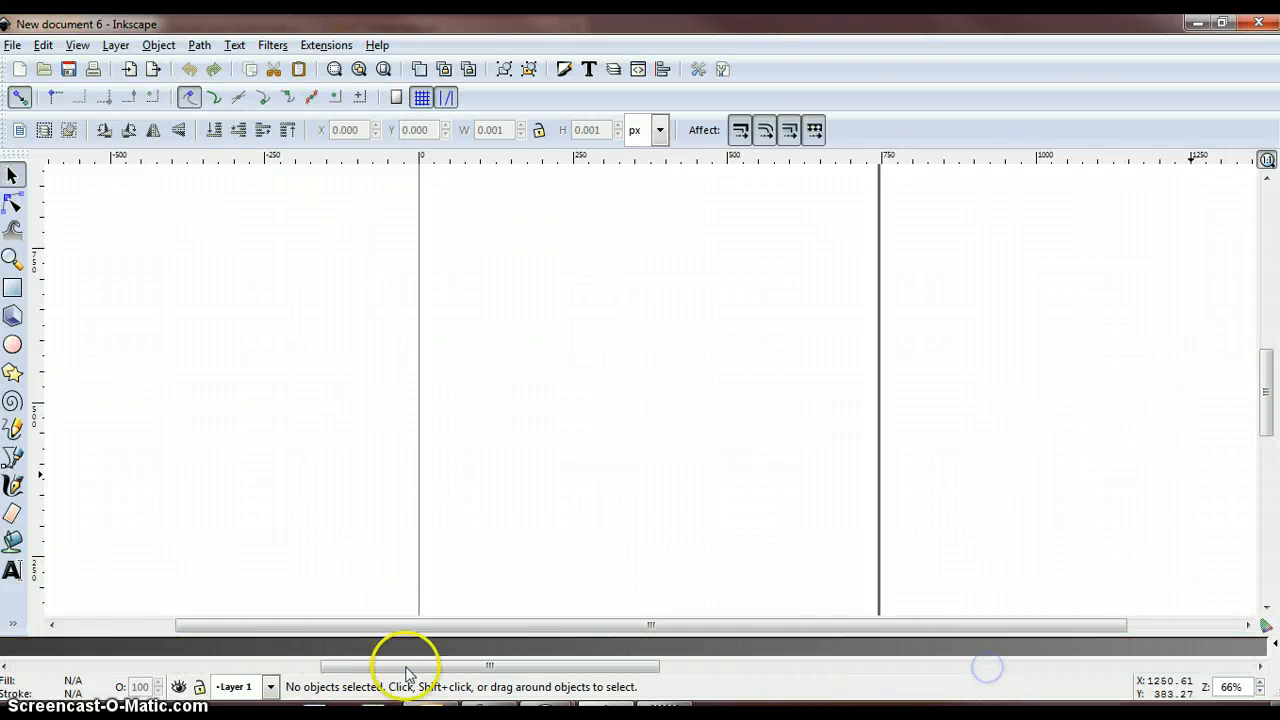
left_click_drag(407, 670, 36, 672)
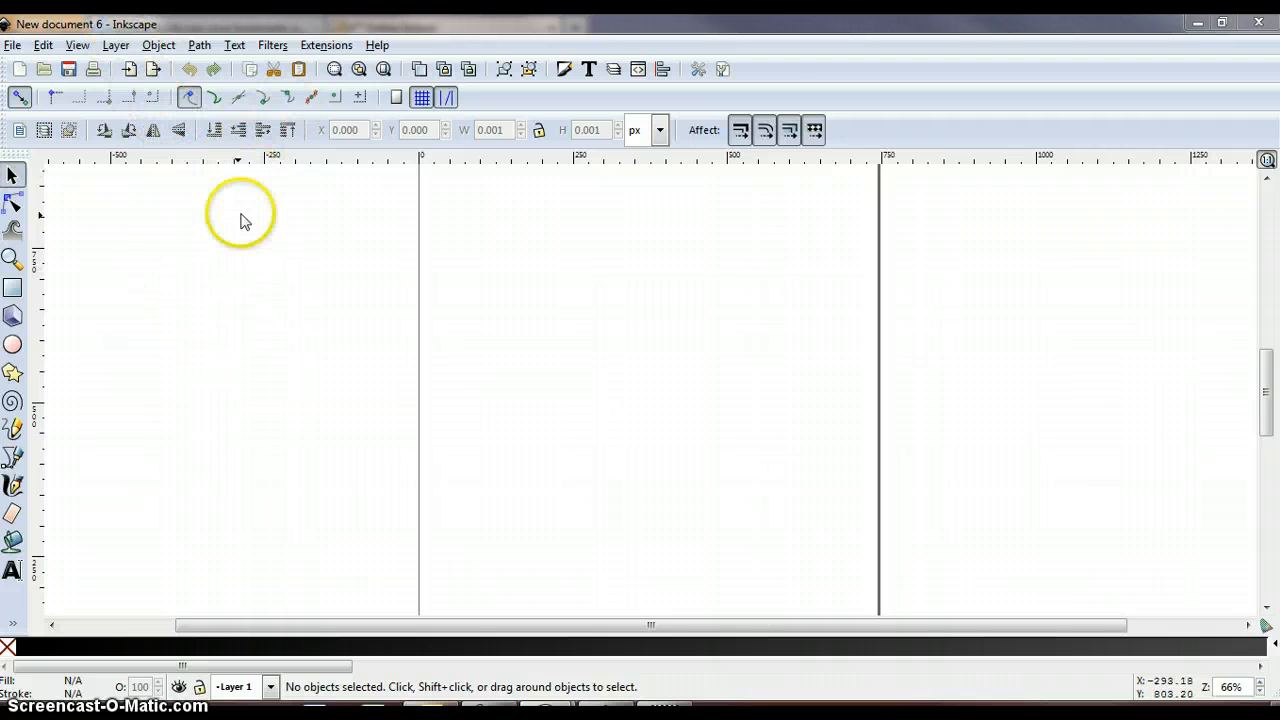
Step: Open the Swatches dialog and enlarge it in width and height to show a long list of named colours
left_click(80, 46)
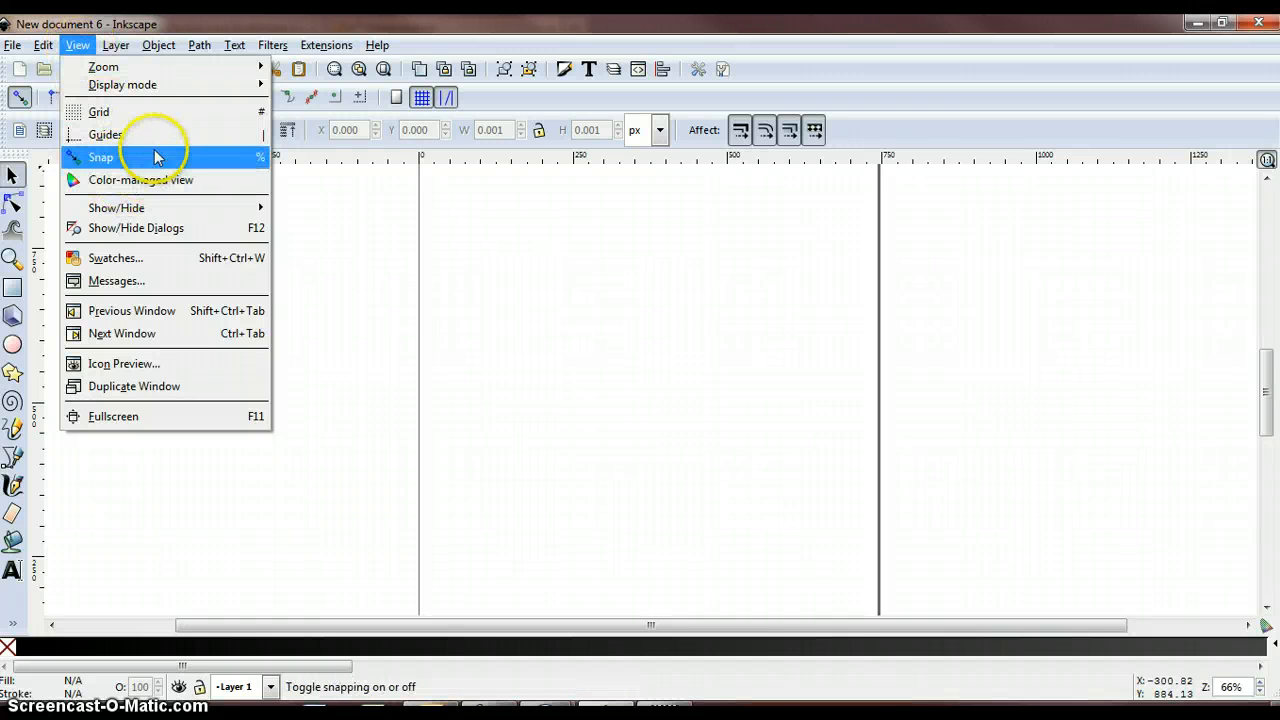
left_click(150, 259)
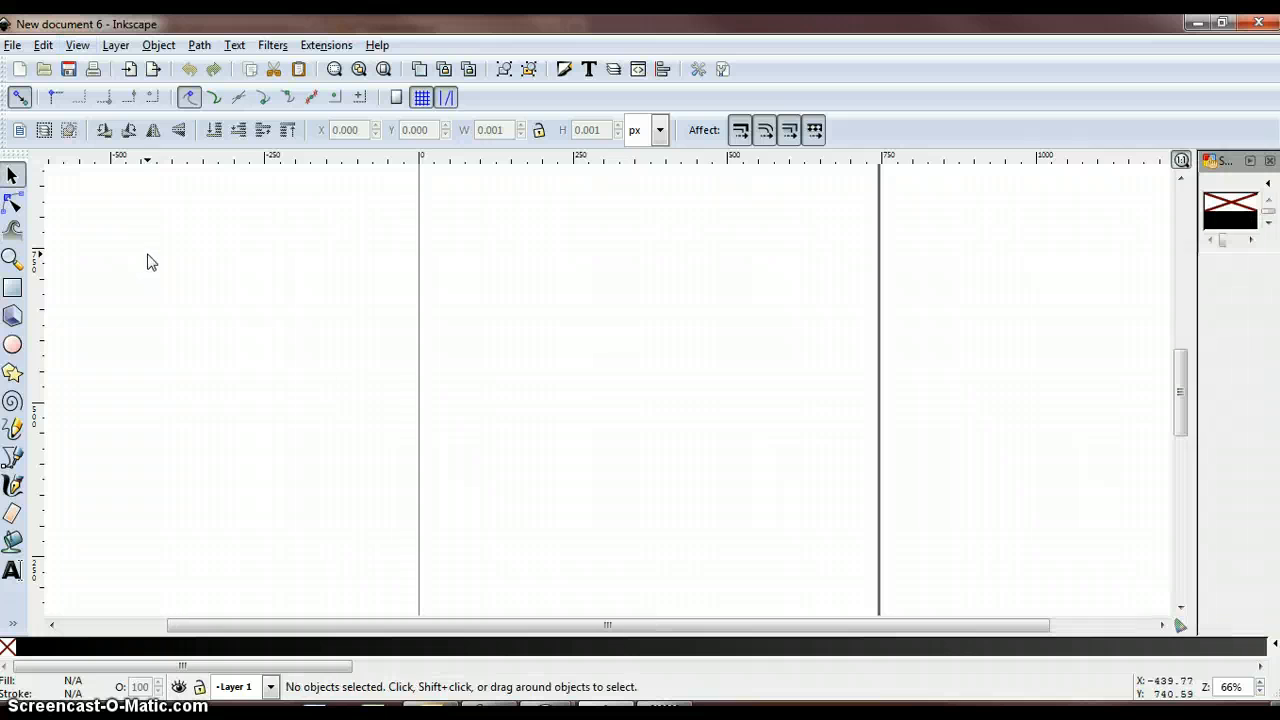
left_click_drag(1198, 315, 959, 331)
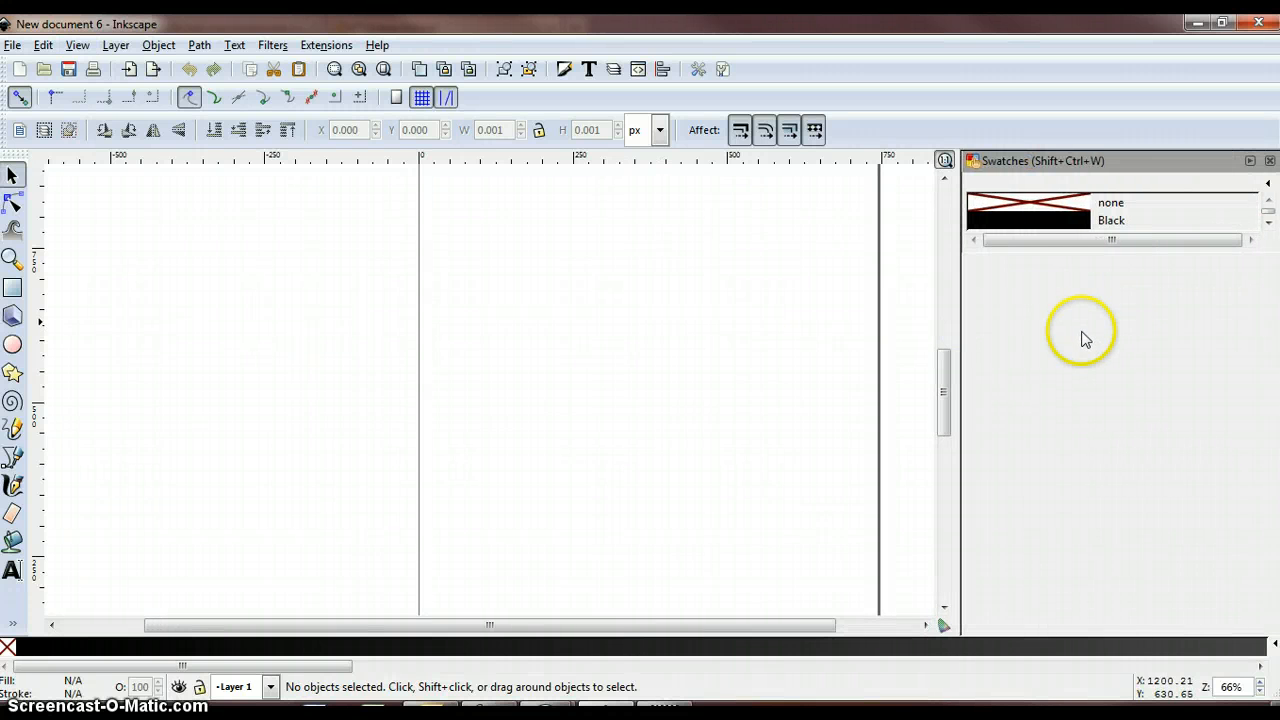
left_click_drag(1066, 254, 1068, 641)
mouse_move(1269, 220)
left_mouse_down()
mouse_move(1270, 280)
mouse_move(1274, 224)
left_mouse_up()
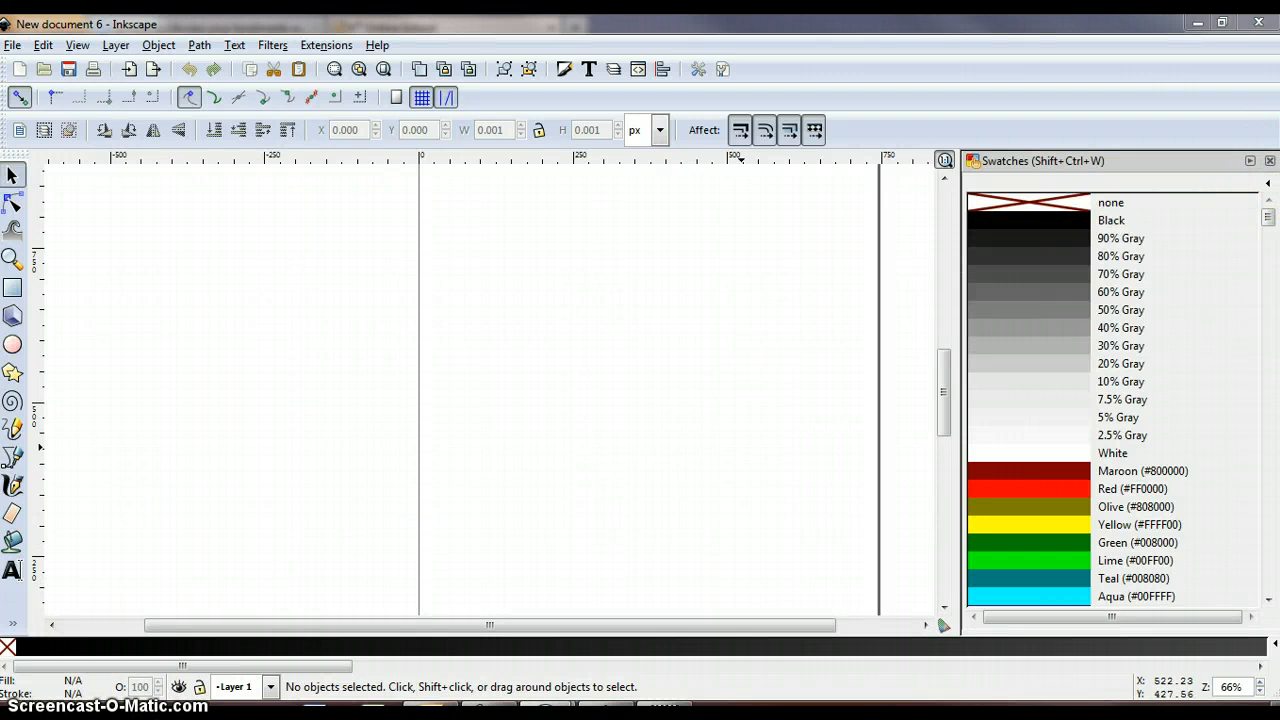
Step: Collapse the docked Swatches dialog, restore it and widen it enough to show the colour names
left_click(1250, 162)
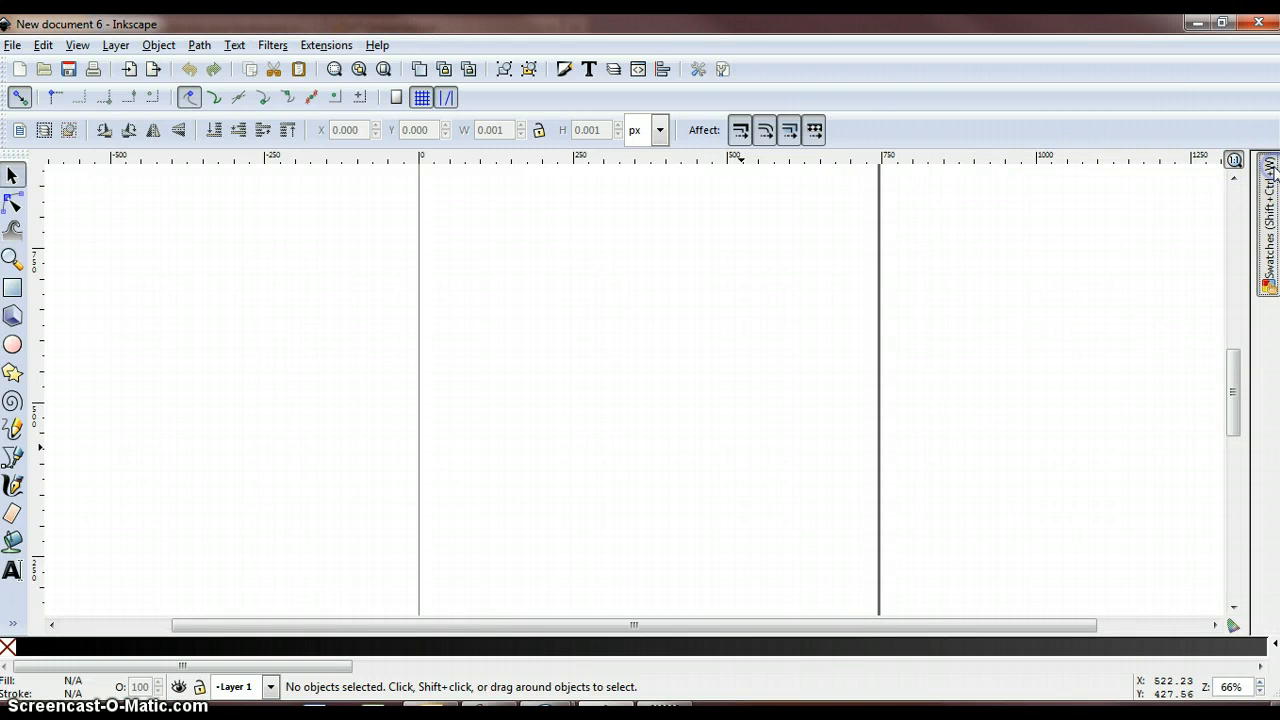
left_click(1268, 180)
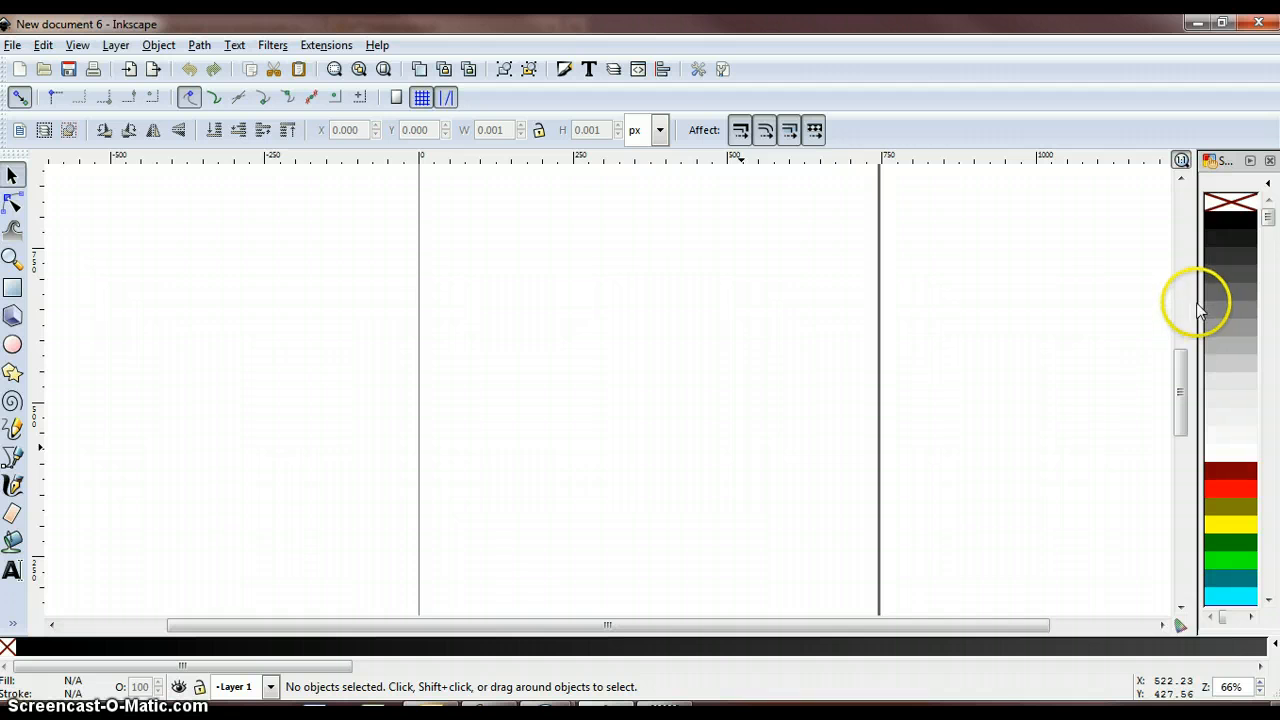
left_click_drag(1195, 302, 1084, 308)
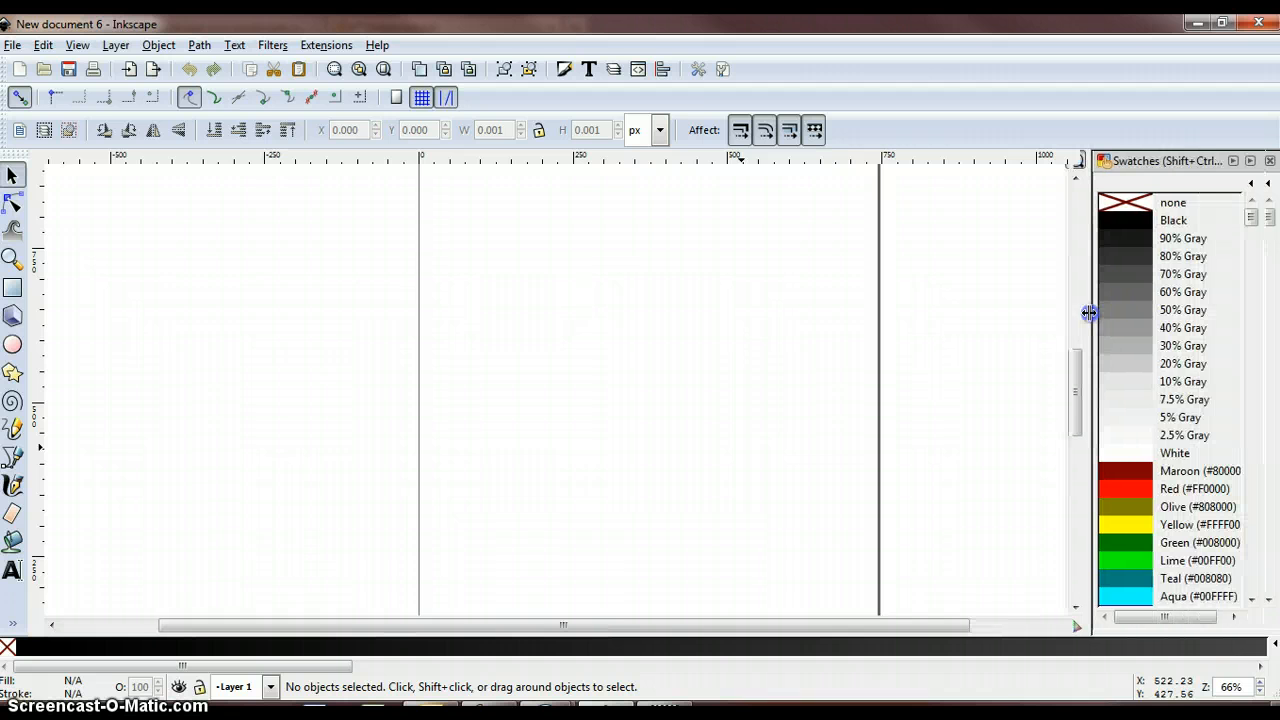
Step: Choose the Inkscape default palette for the Swatches dialog and look through its colour list
left_click(1268, 185)
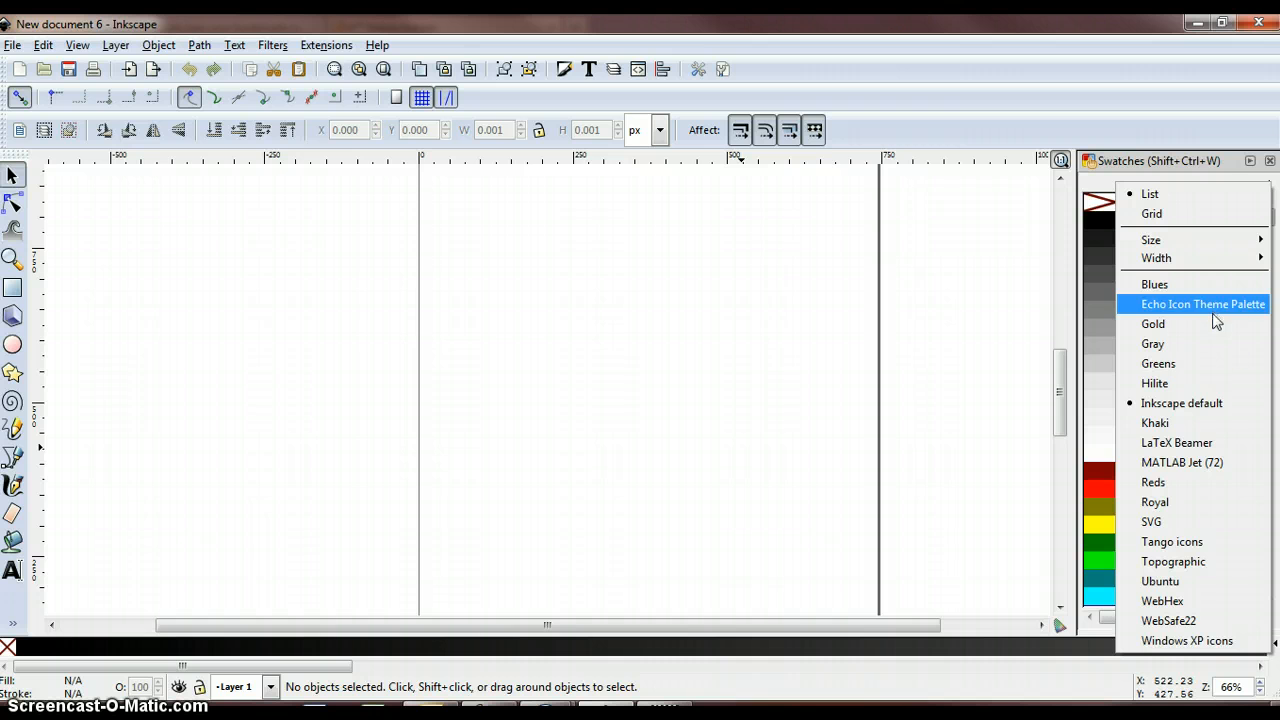
left_click(1216, 374)
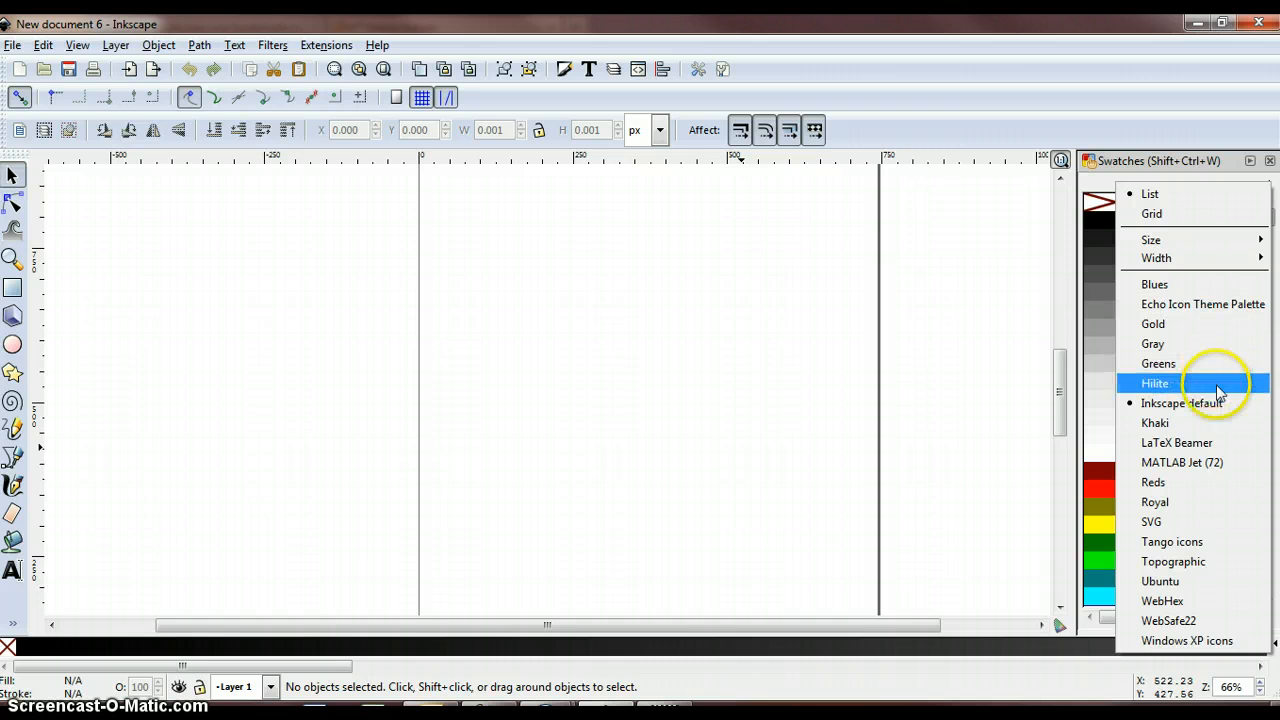
left_click(1257, 178)
left_click(1264, 184)
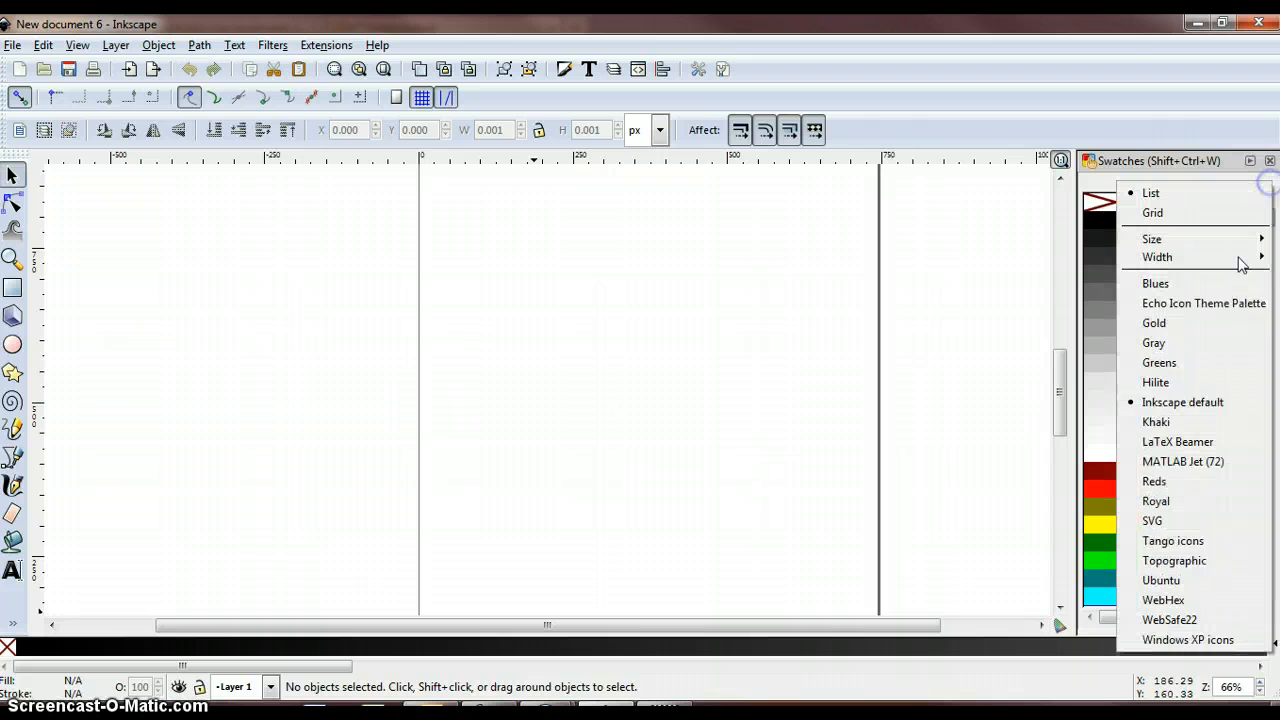
left_click(1198, 404)
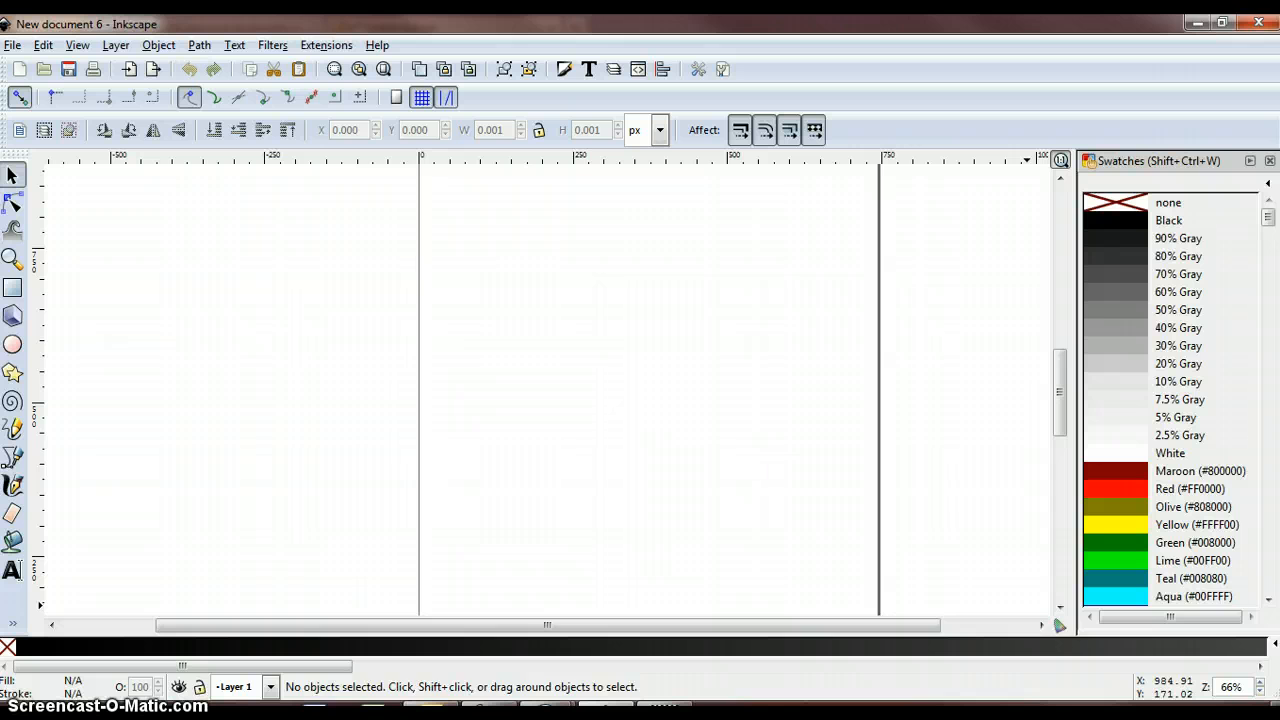
left_click(1268, 234)
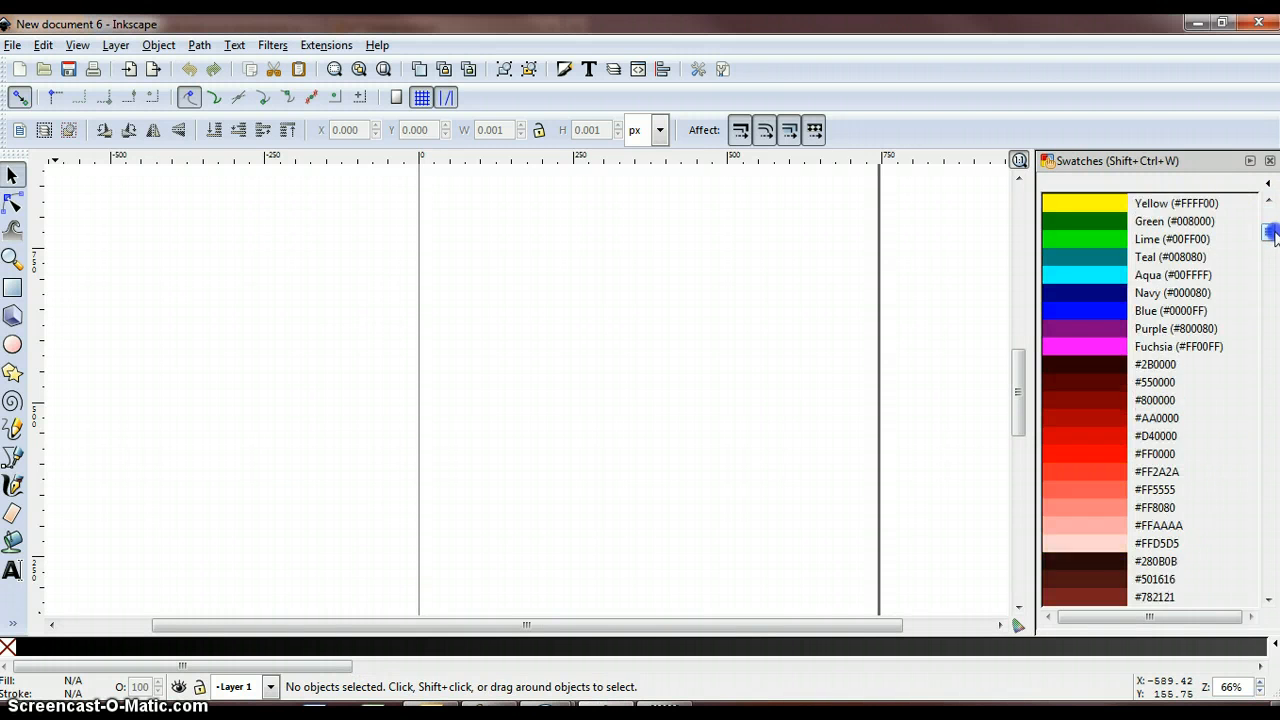
left_click_drag(1273, 234, 1274, 204)
Step: Display the swatches as a grid, and return them to the list view
left_click(1269, 187)
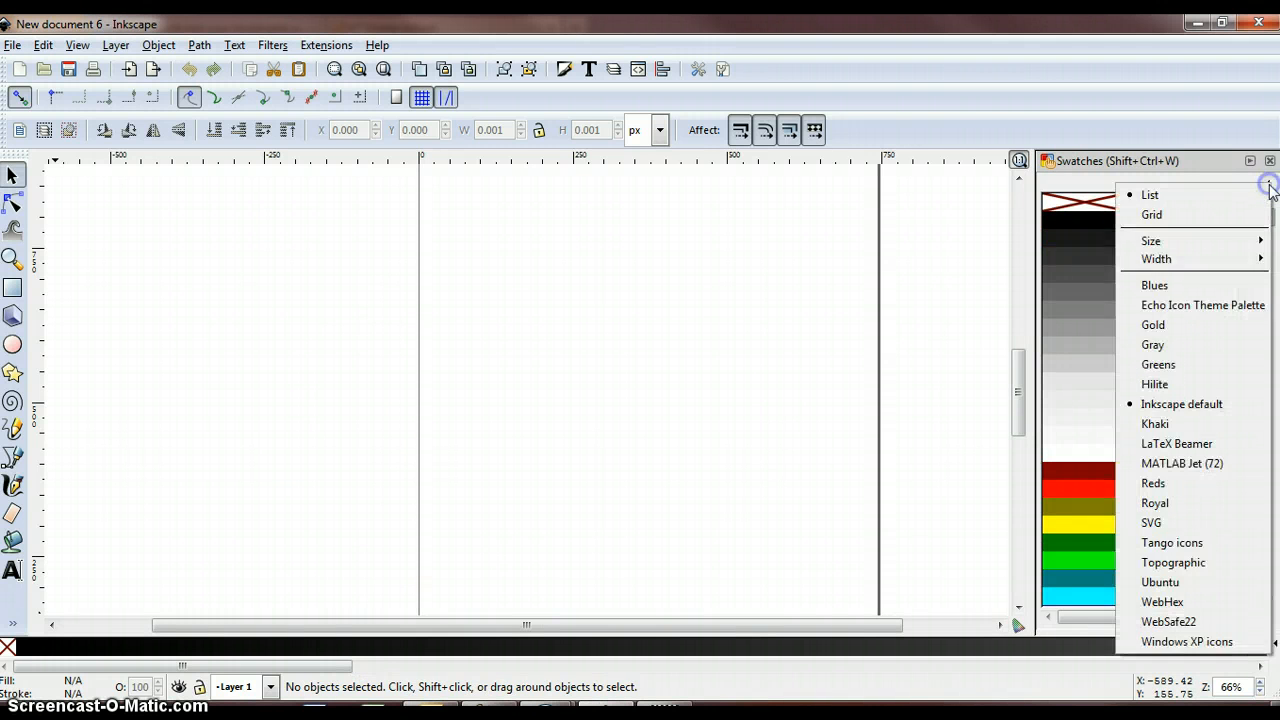
left_click(1245, 212)
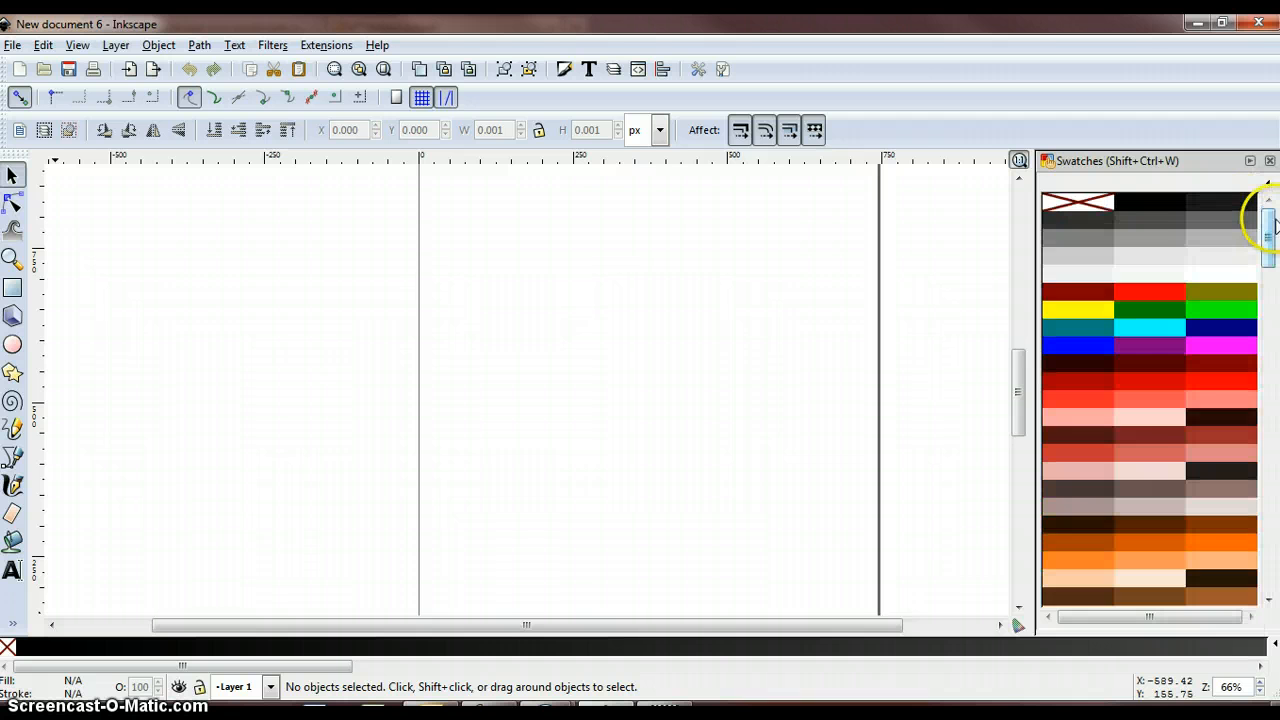
mouse_move(1262, 212)
left_mouse_down()
mouse_move(1273, 433)
mouse_move(1268, 190)
left_mouse_up()
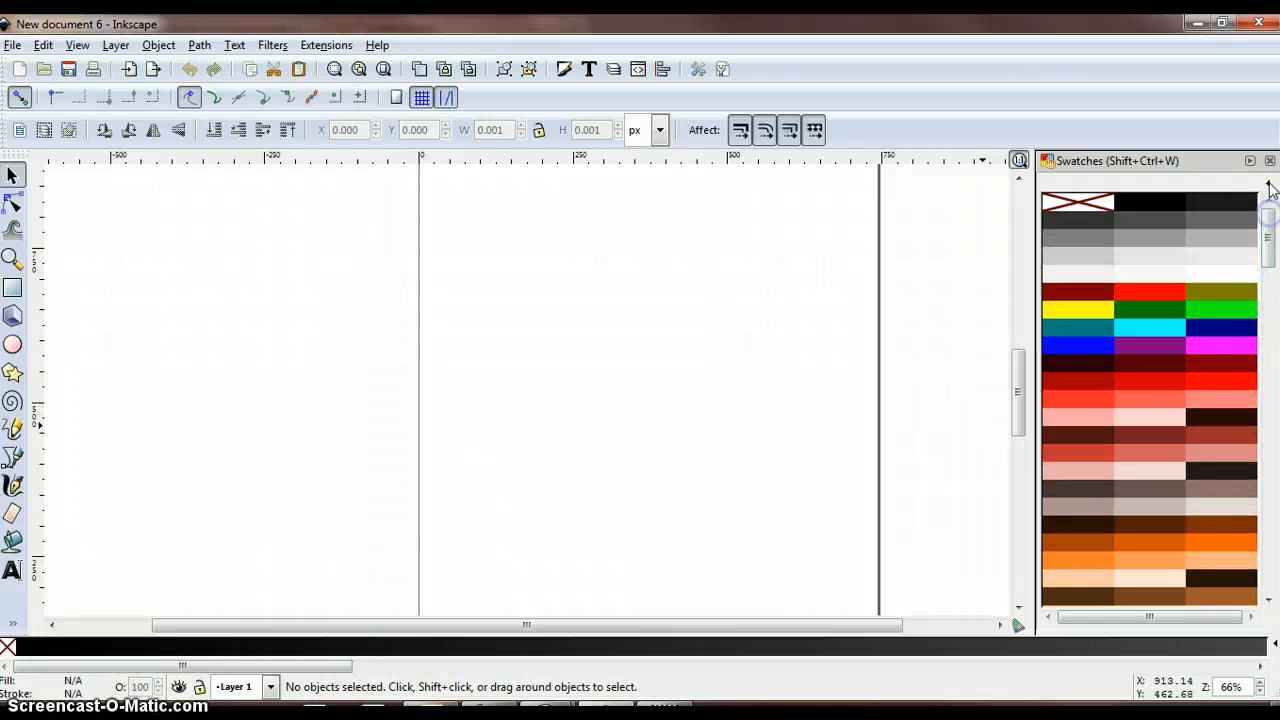
left_click(1268, 183)
left_click(1199, 214)
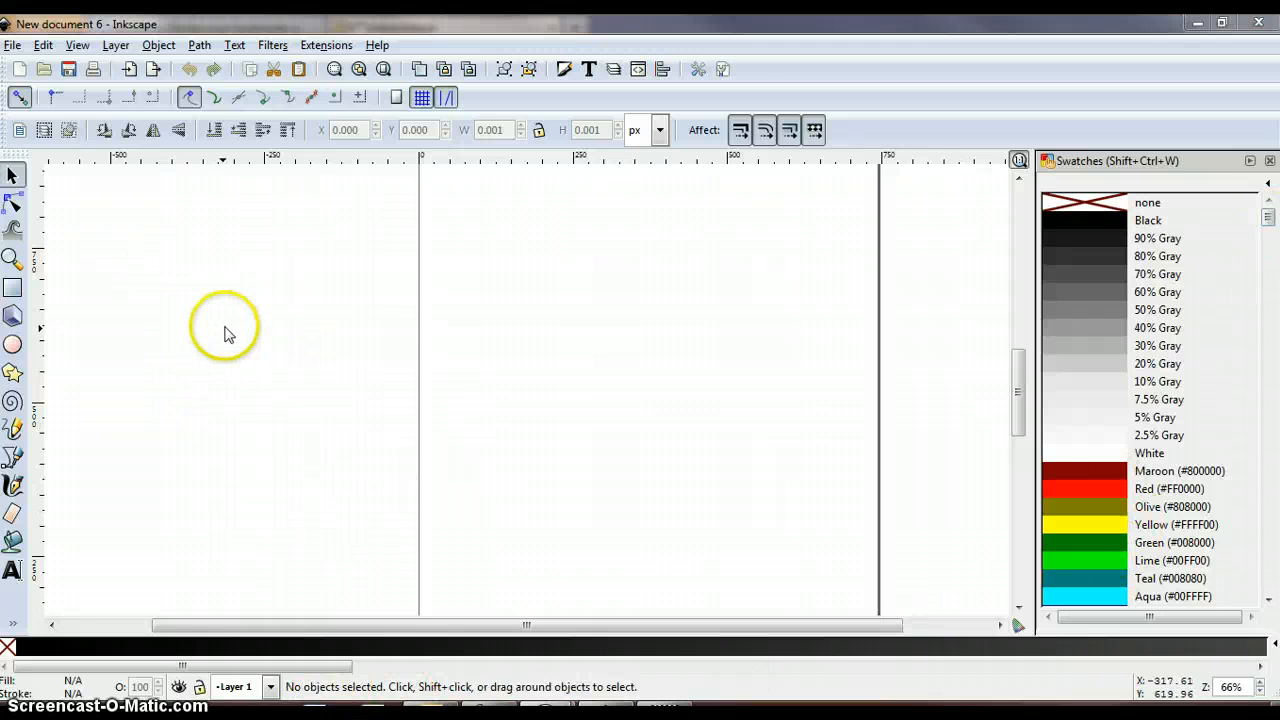
Step: Using the Calligraphy tool with the Marker preset, draw a horizontal stroke about 730 px long across the top of the page
left_click(14, 488)
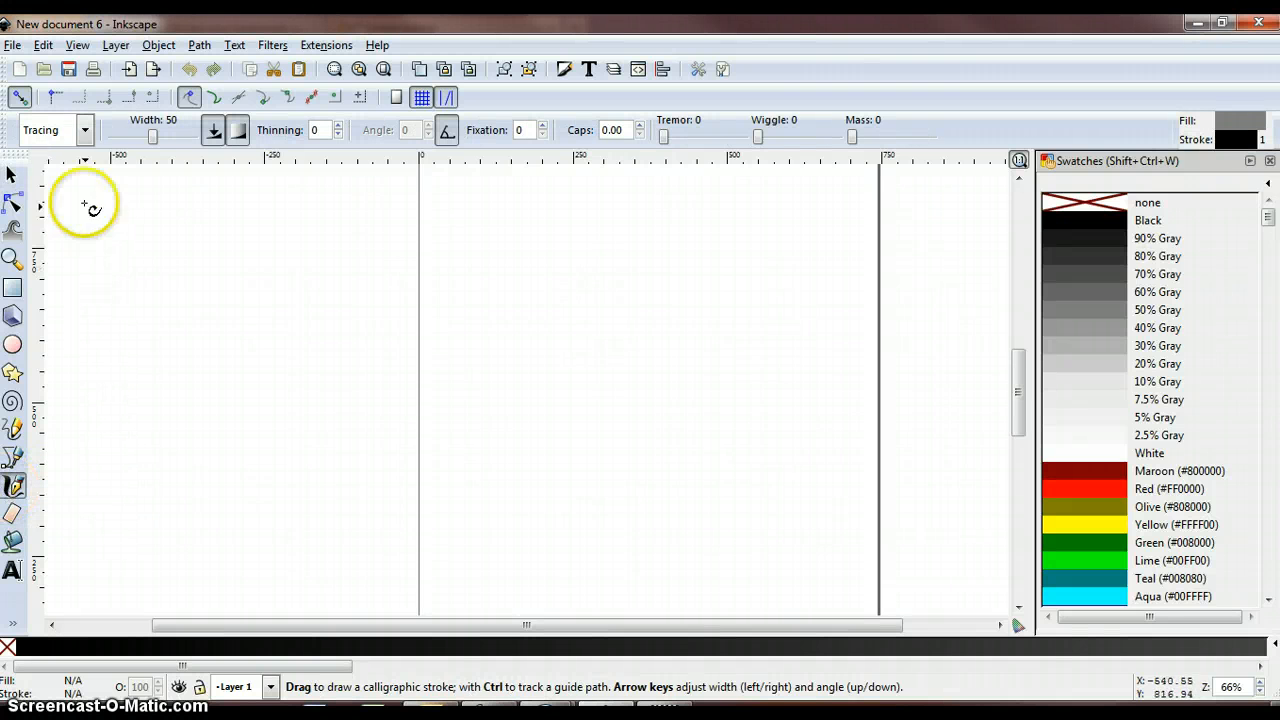
left_click(85, 130)
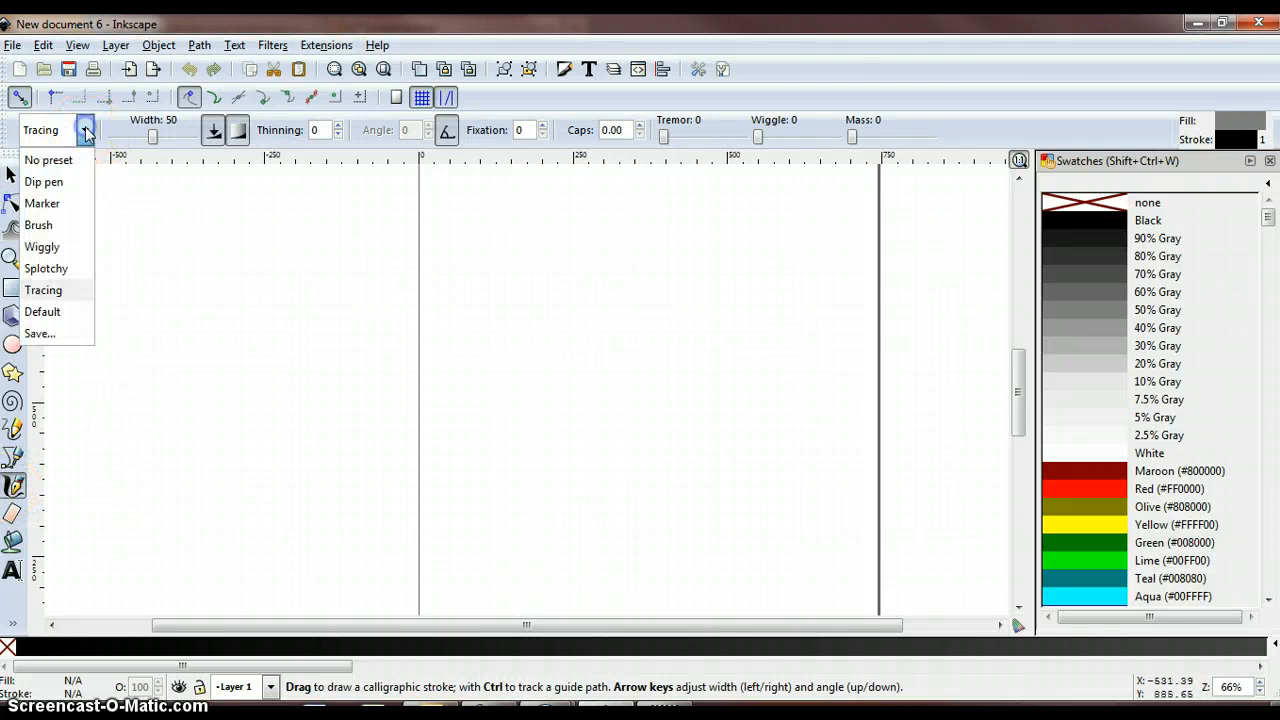
left_click(42, 203)
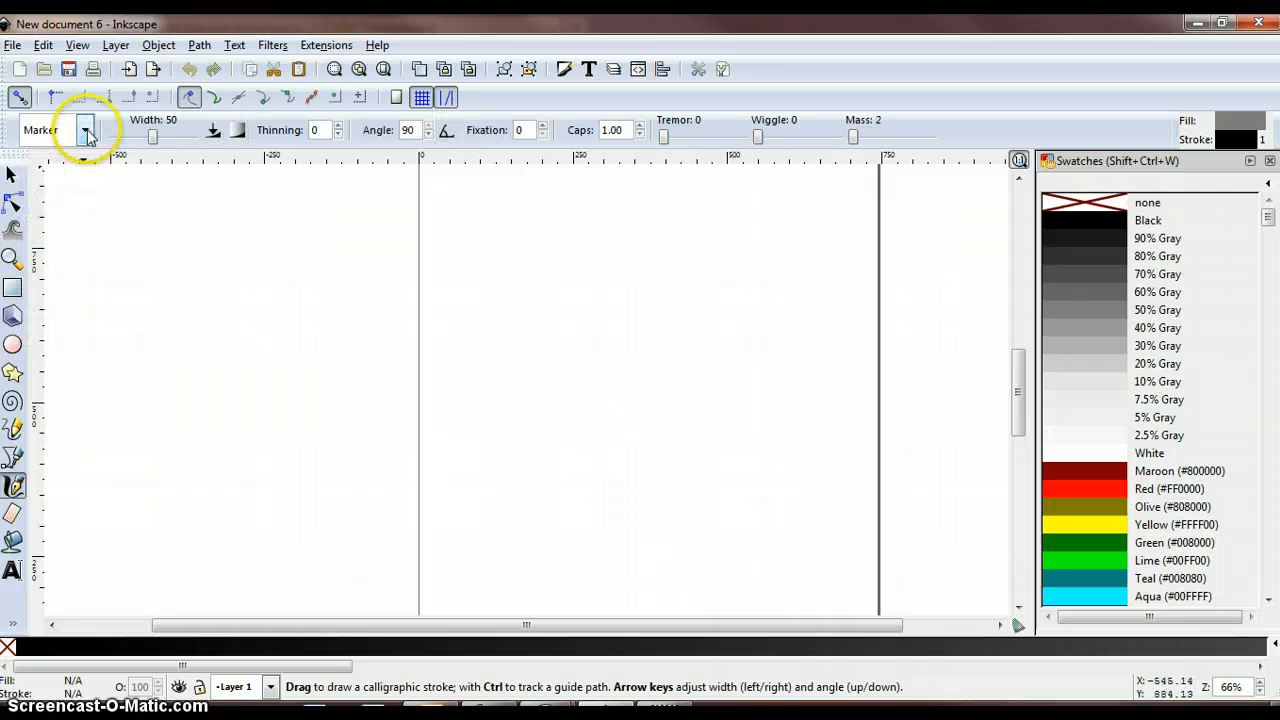
left_click_drag(1019, 390, 1029, 360)
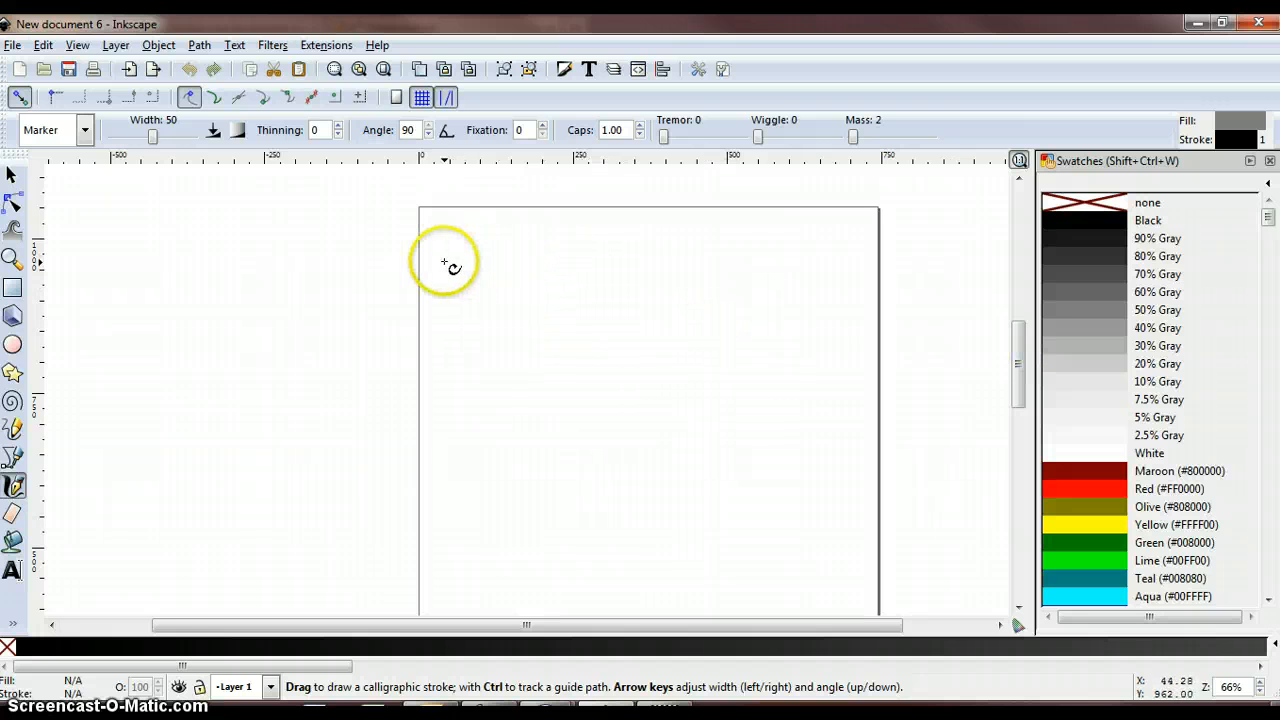
left_click_drag(444, 262, 845, 254)
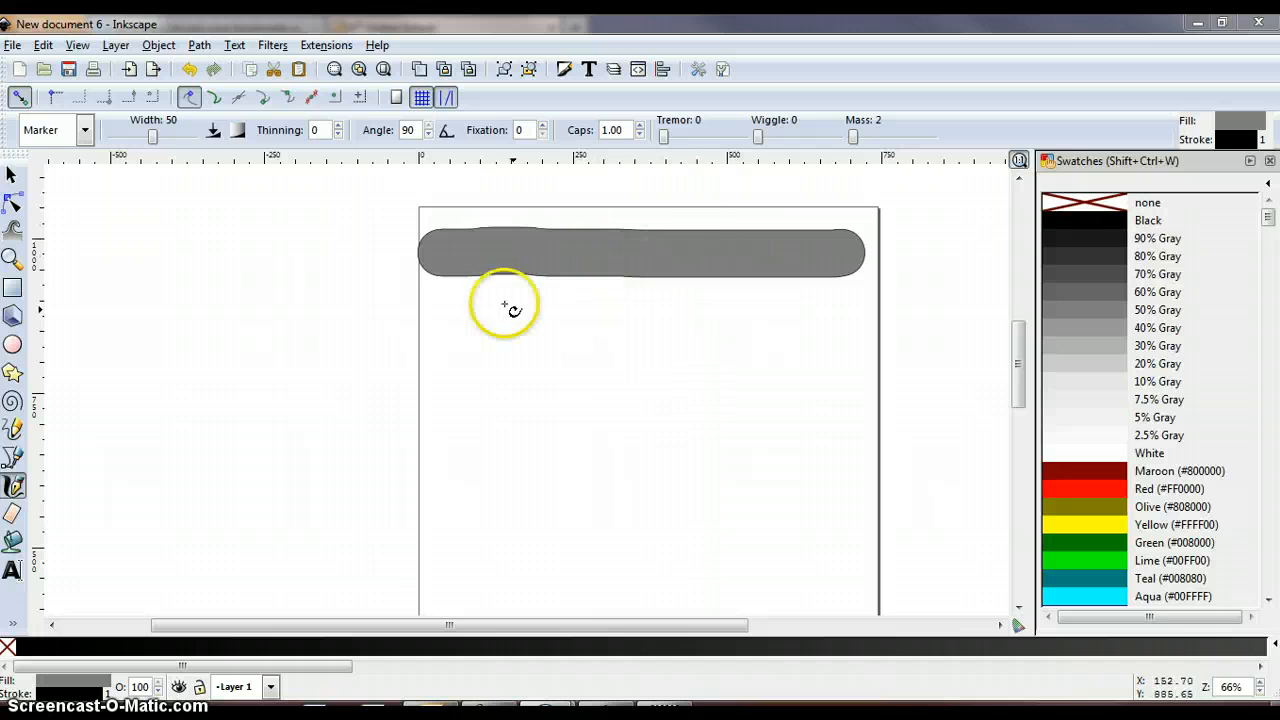
Step: Remove the marker shape's fill and set its stroke width to 5 px in the Fill and Stroke dialog
left_click(157, 45)
left_click(170, 69)
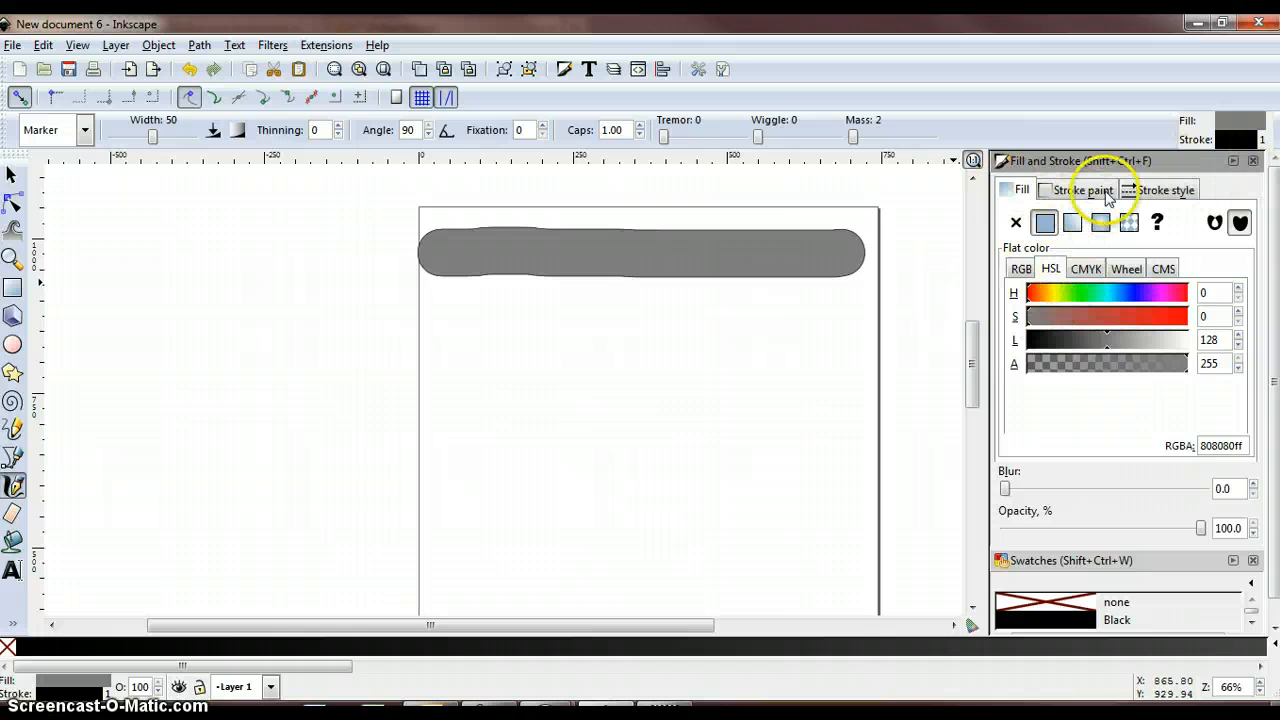
left_click(1017, 223)
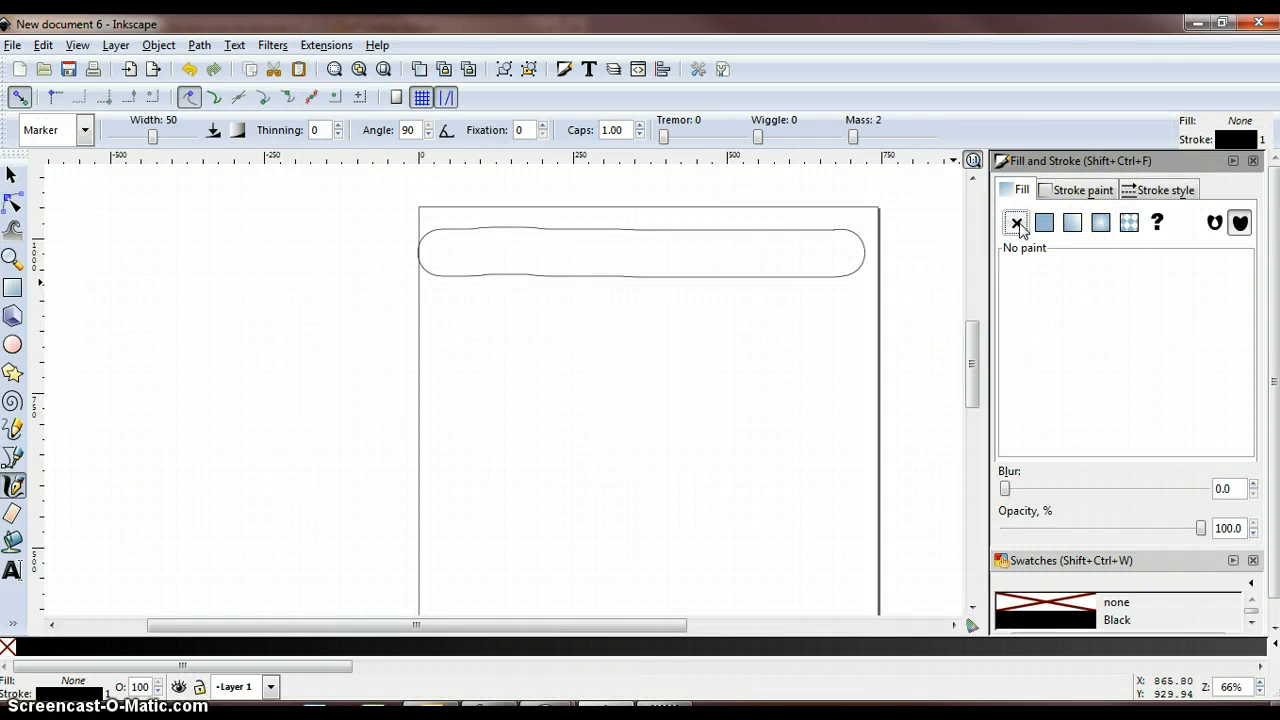
left_click(1165, 190)
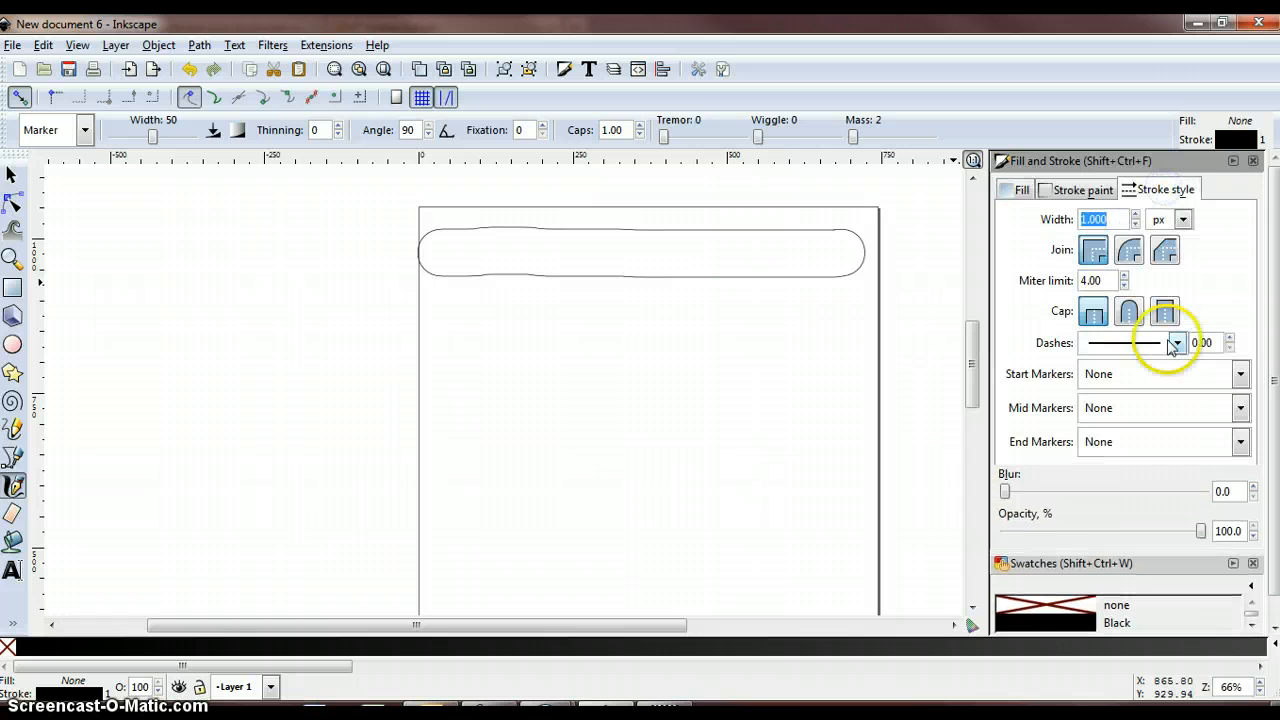
double_click(1118, 220)
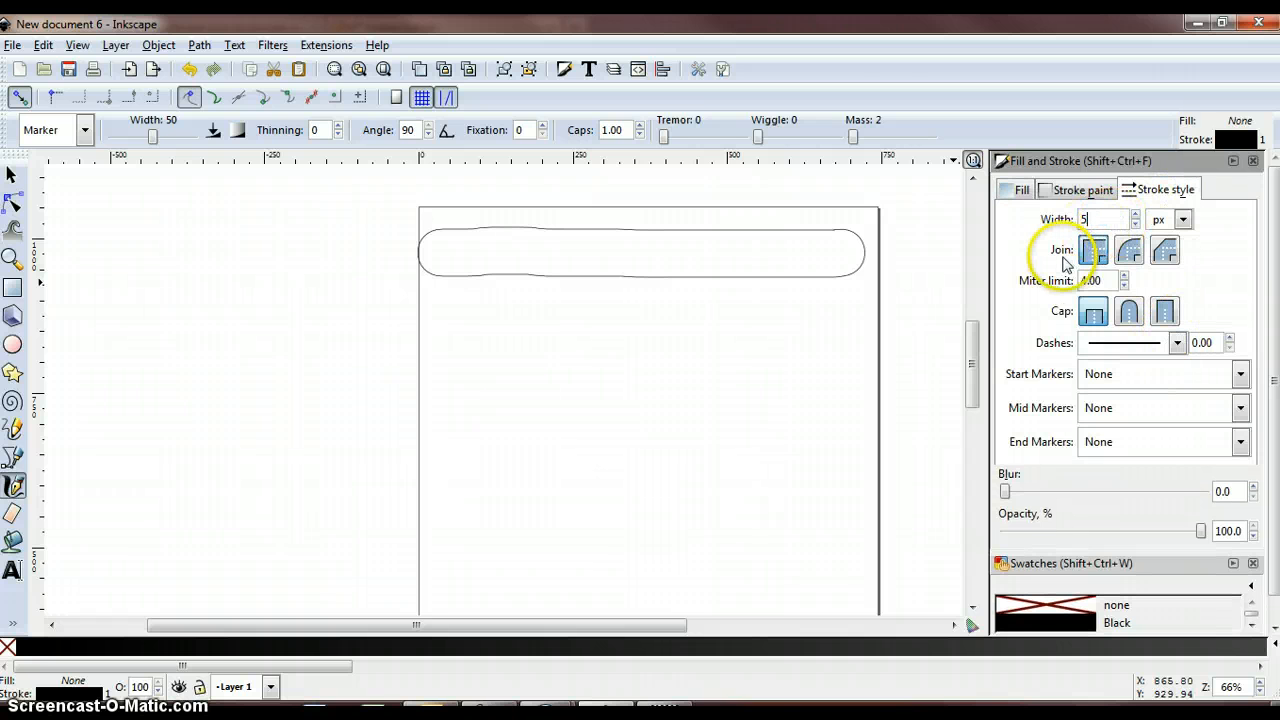
key("Return")
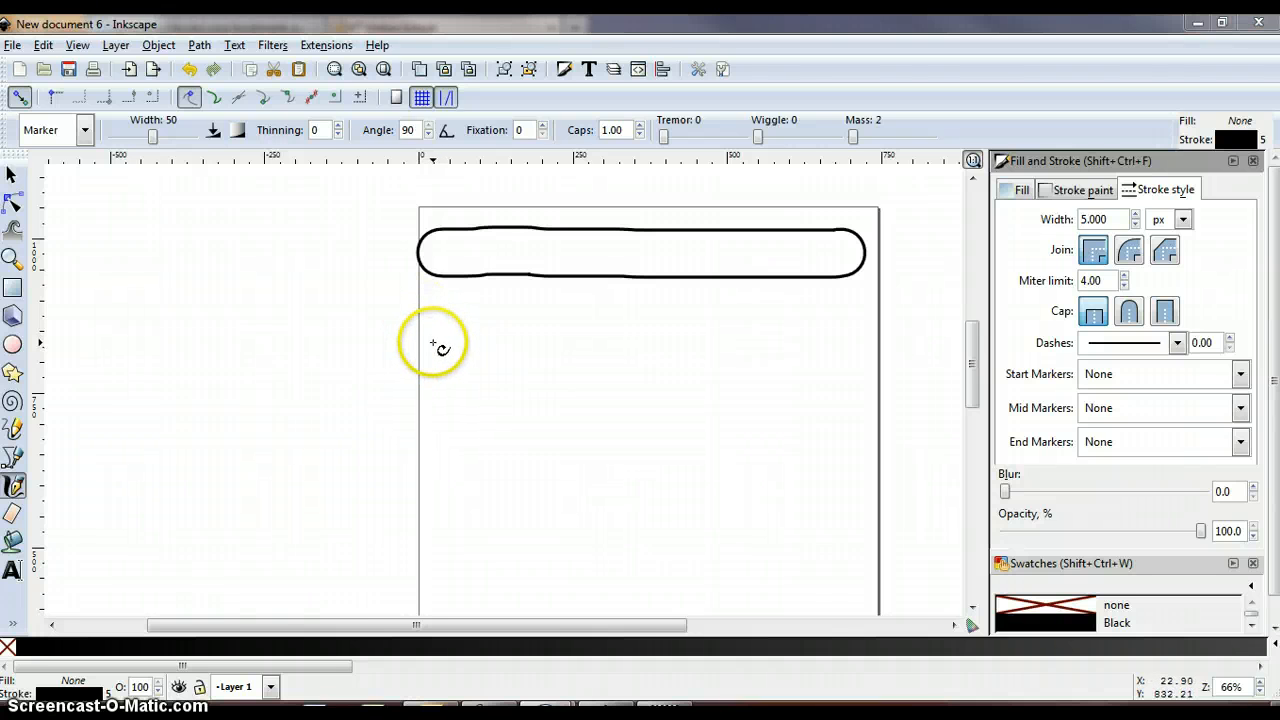
Step: Draw three more horizontal marker strokes, each about 750 px long, spaced evenly below the first one
left_click_drag(433, 344, 846, 344)
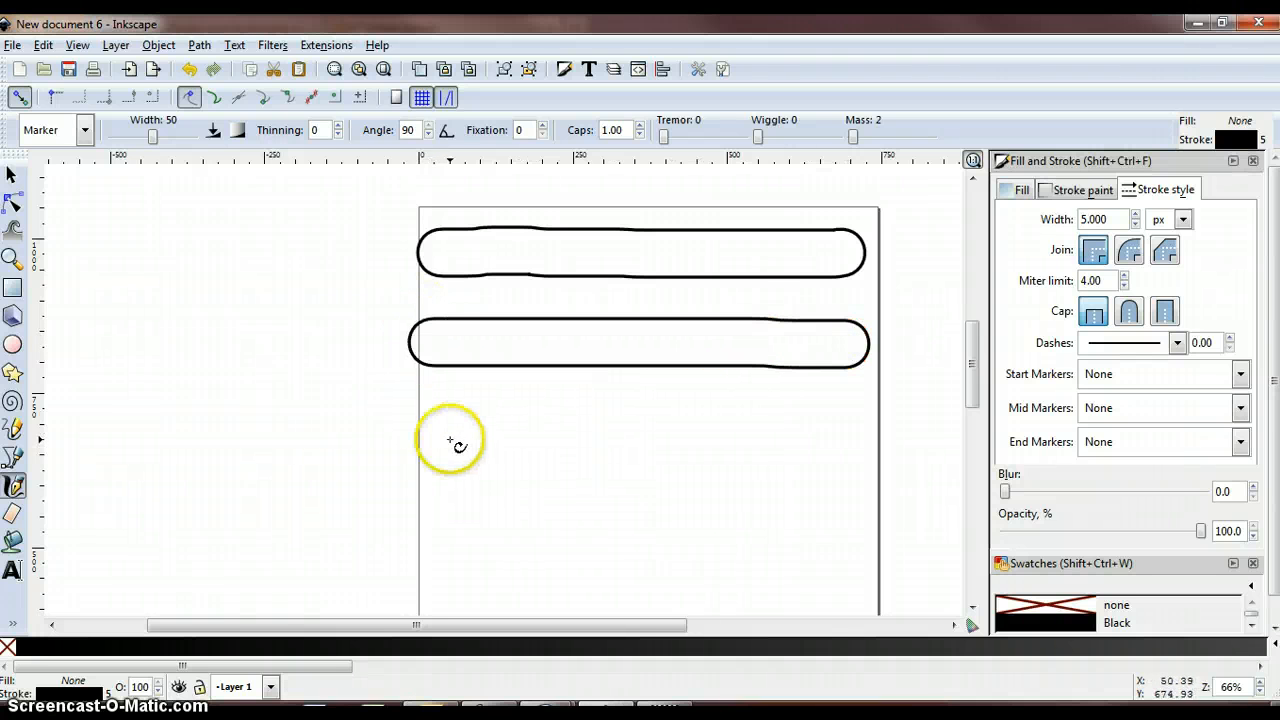
mouse_move(452, 441)
left_mouse_down()
mouse_move(701, 431)
mouse_move(858, 438)
left_mouse_up()
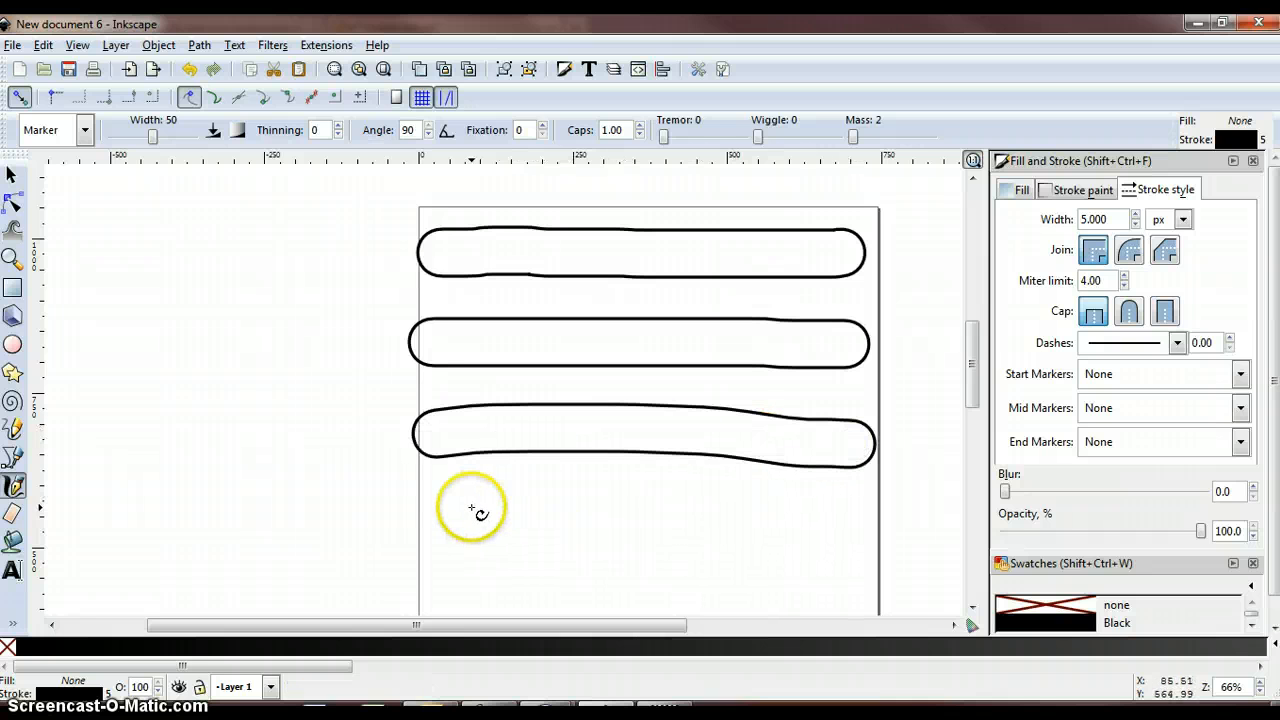
left_click_drag(443, 529, 853, 530)
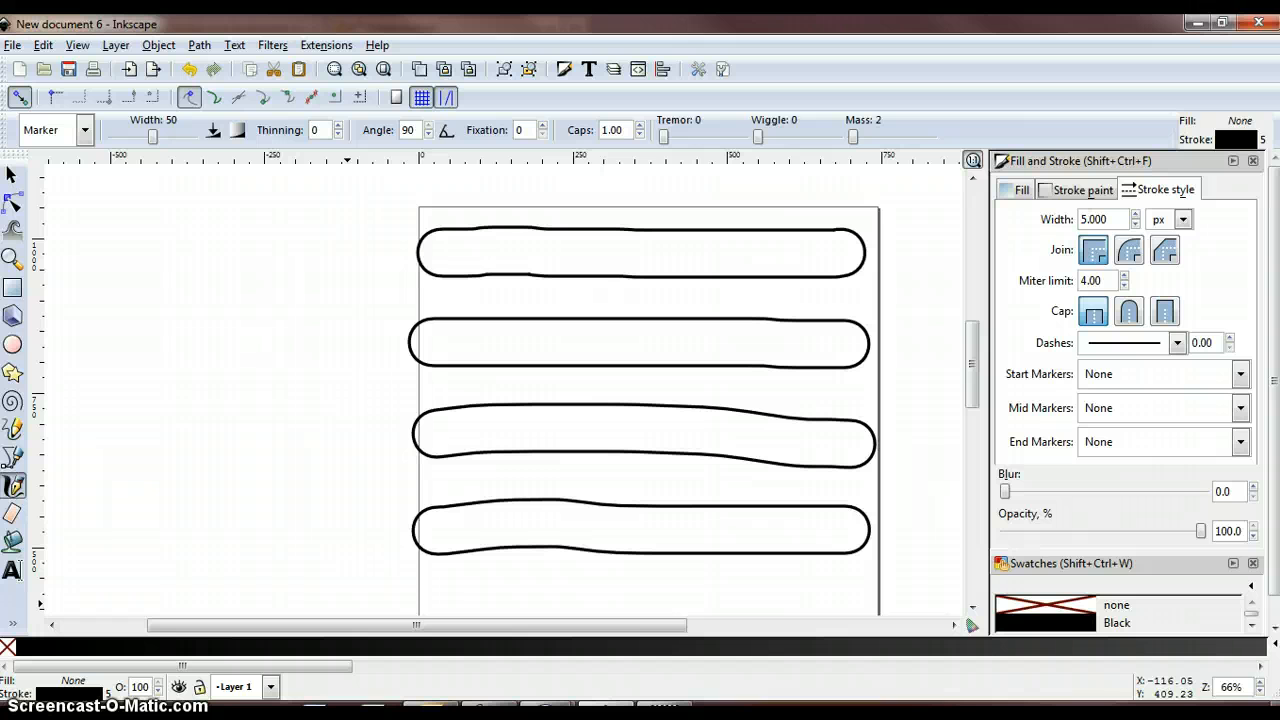
Step: Collapse the Fill and Stroke dialog, select the top shape and fill it with Red (#FF0000) from the swatches
left_click(1233, 162)
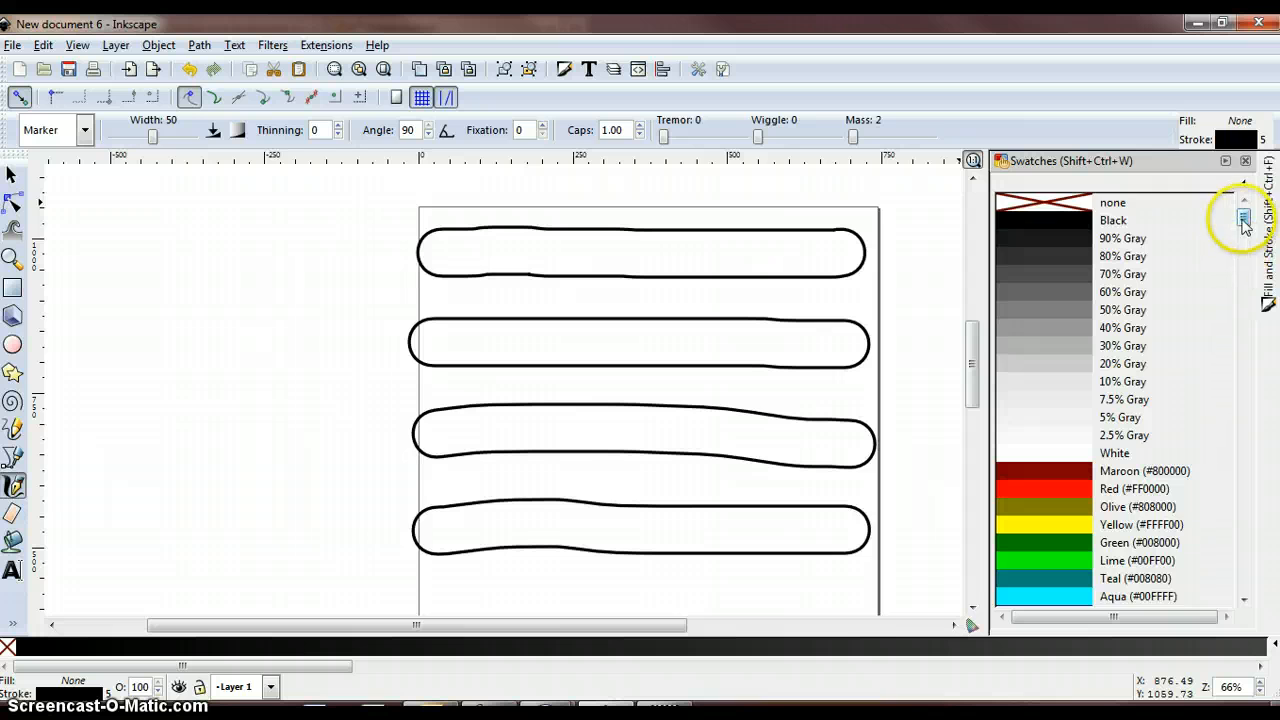
scroll(1243, 220, "down", 5)
left_click(14, 173)
left_click(305, 225)
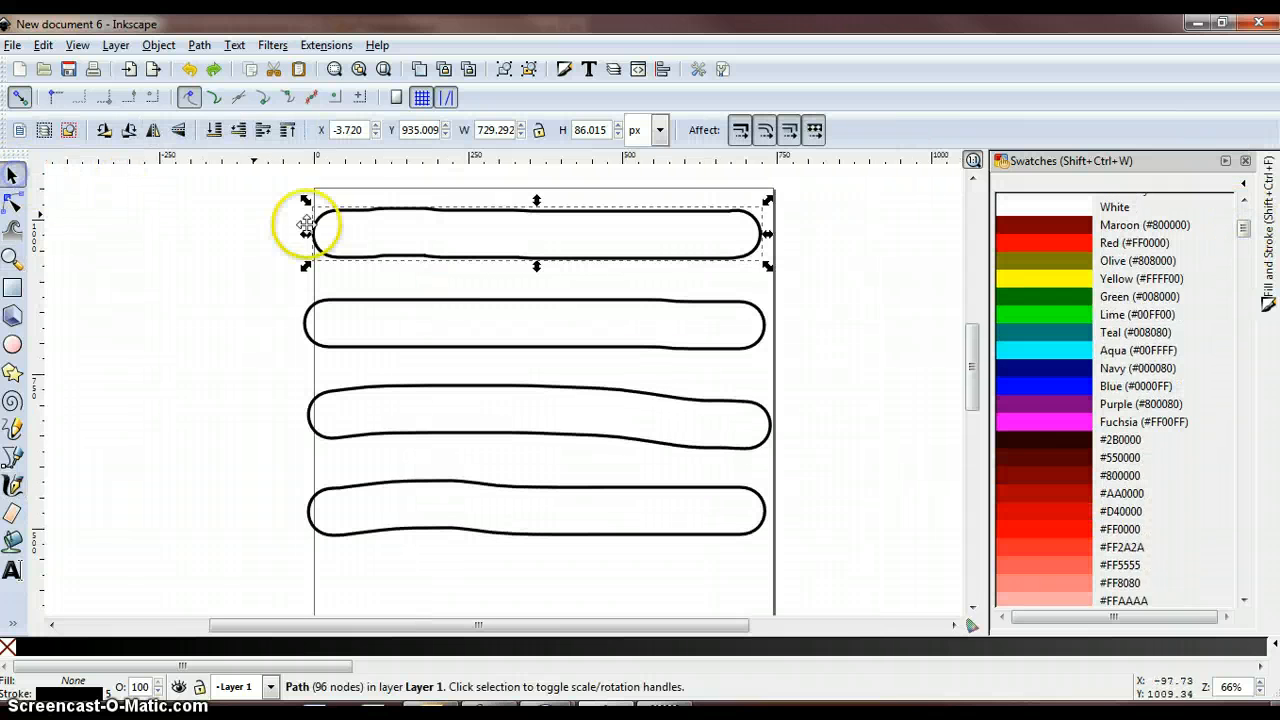
left_click(389, 253)
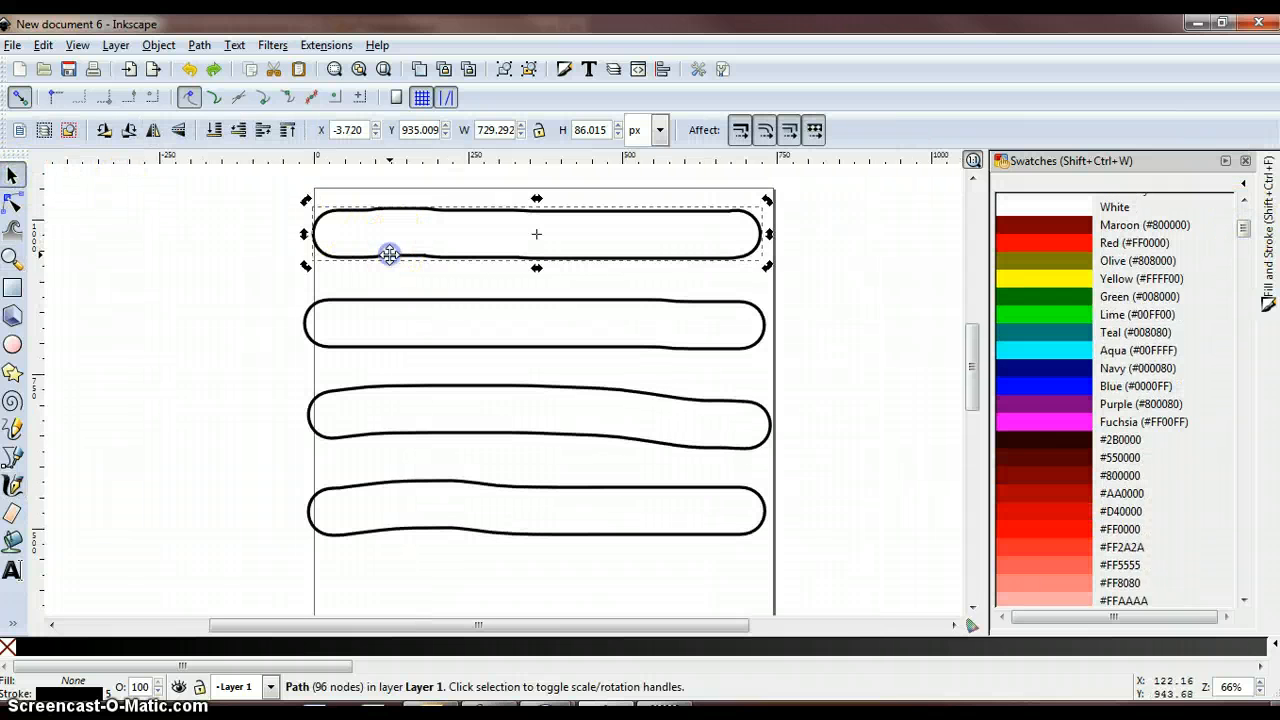
left_click(250, 217)
left_click(380, 252)
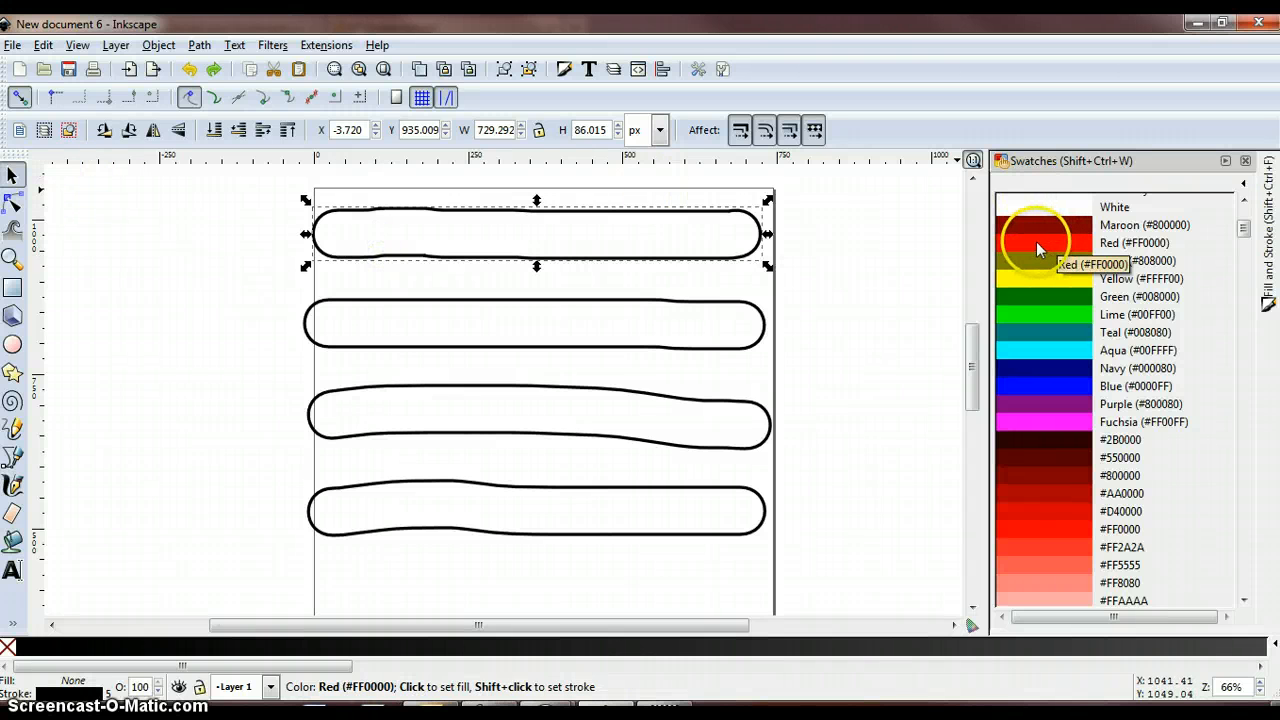
left_click(1037, 242)
left_click_drag(1038, 247, 730, 244)
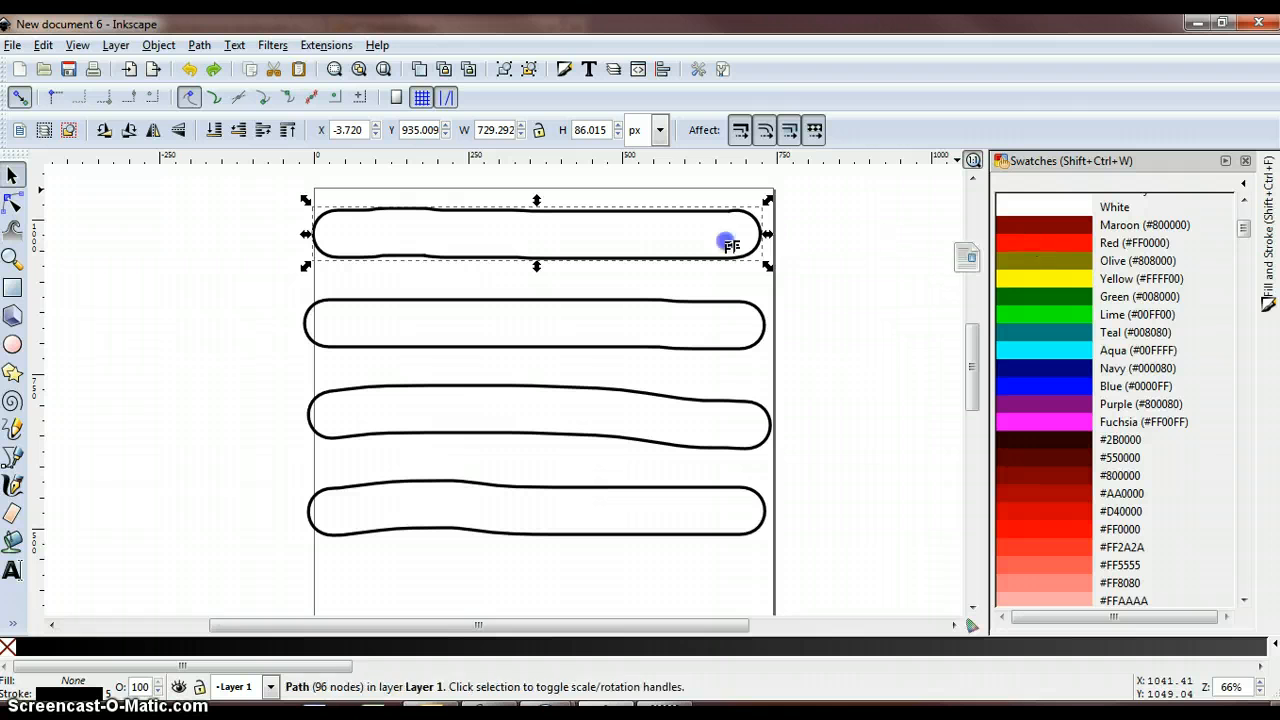
left_click_drag(615, 228, 613, 229)
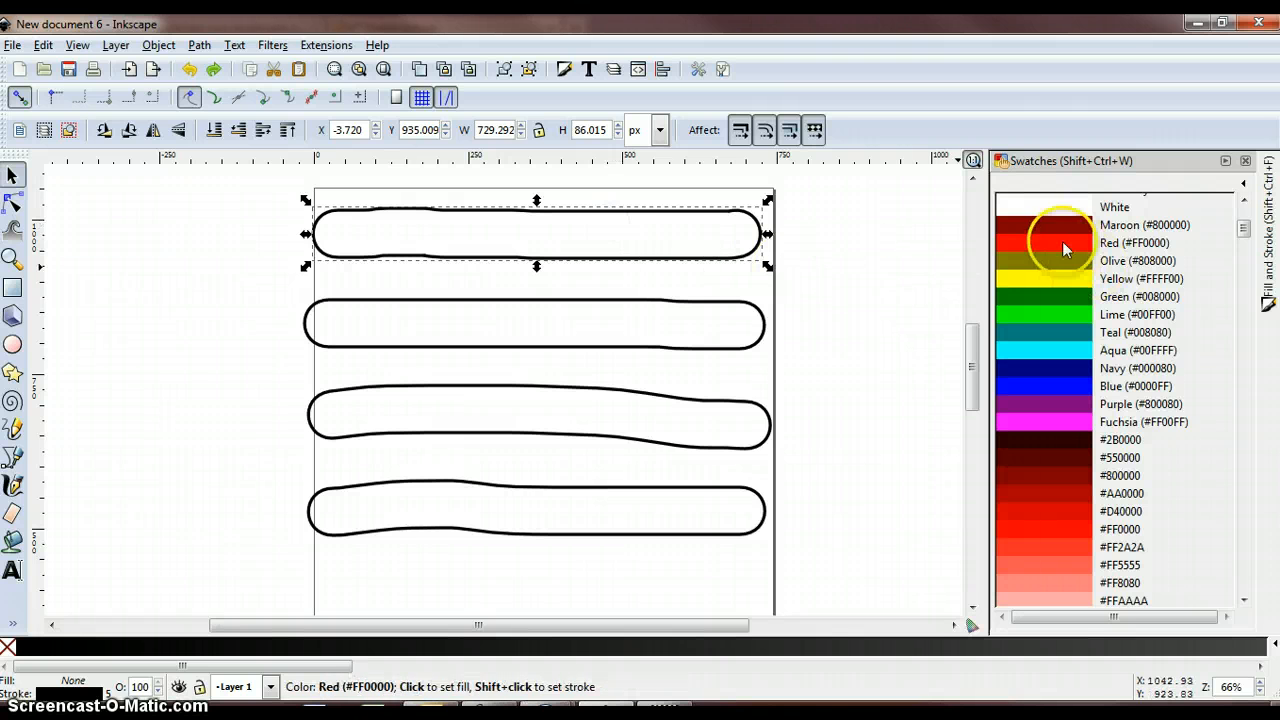
left_click_drag(1050, 243, 698, 225)
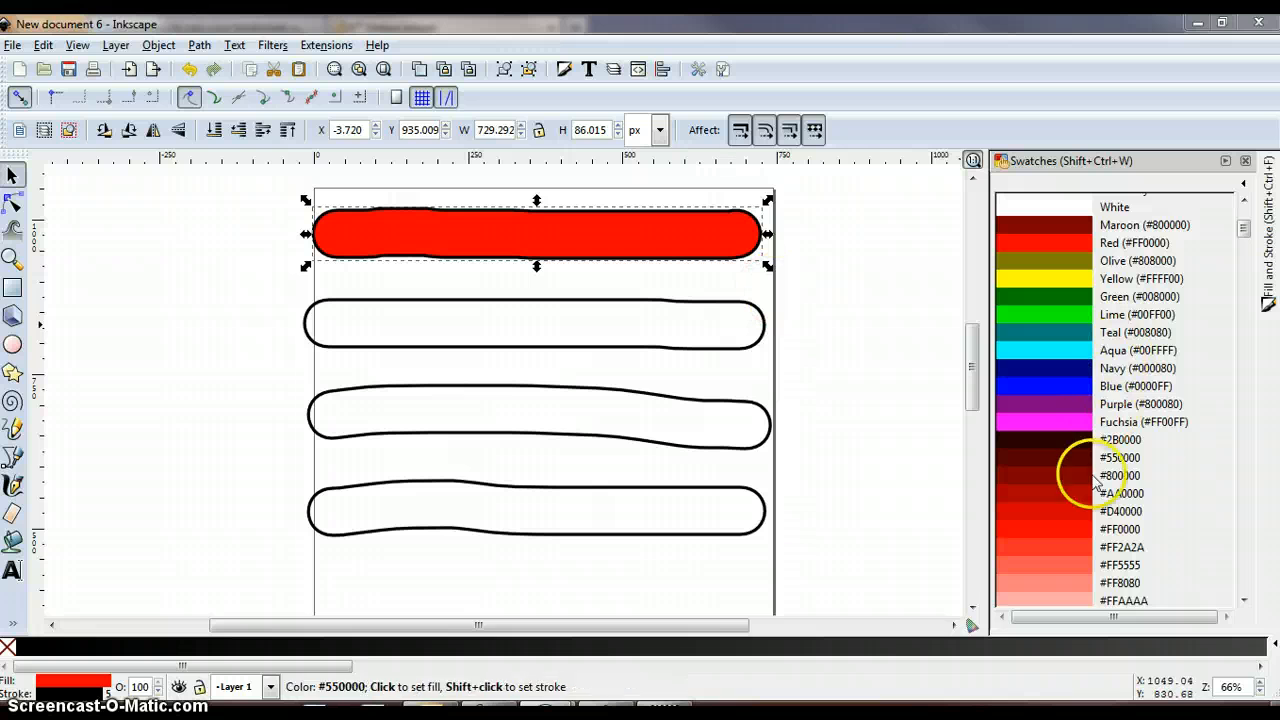
Step: Apply swatch #484537 to the outline of the red shape and zoom in on it
left_click_drag(1244, 228, 1242, 298)
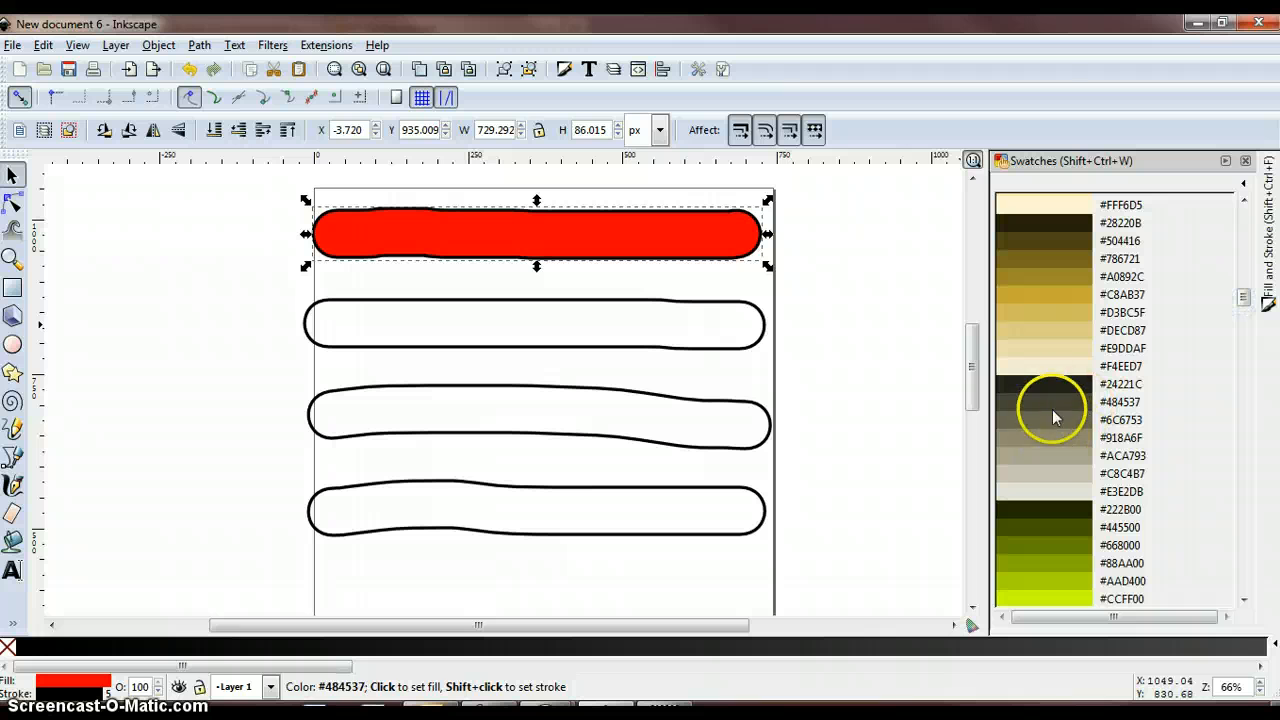
mouse_move(1049, 404)
left_mouse_down()
mouse_move(745, 289)
mouse_move(726, 251)
left_mouse_up()
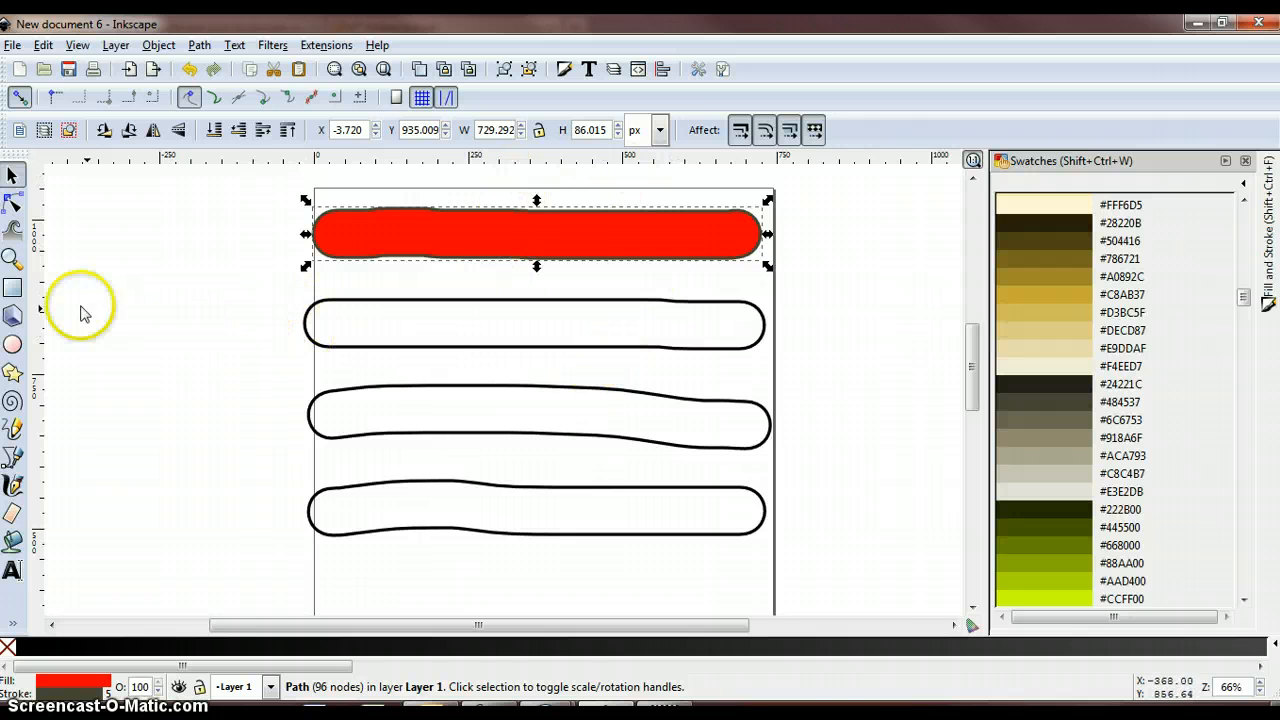
left_click(12, 258)
left_click(374, 247)
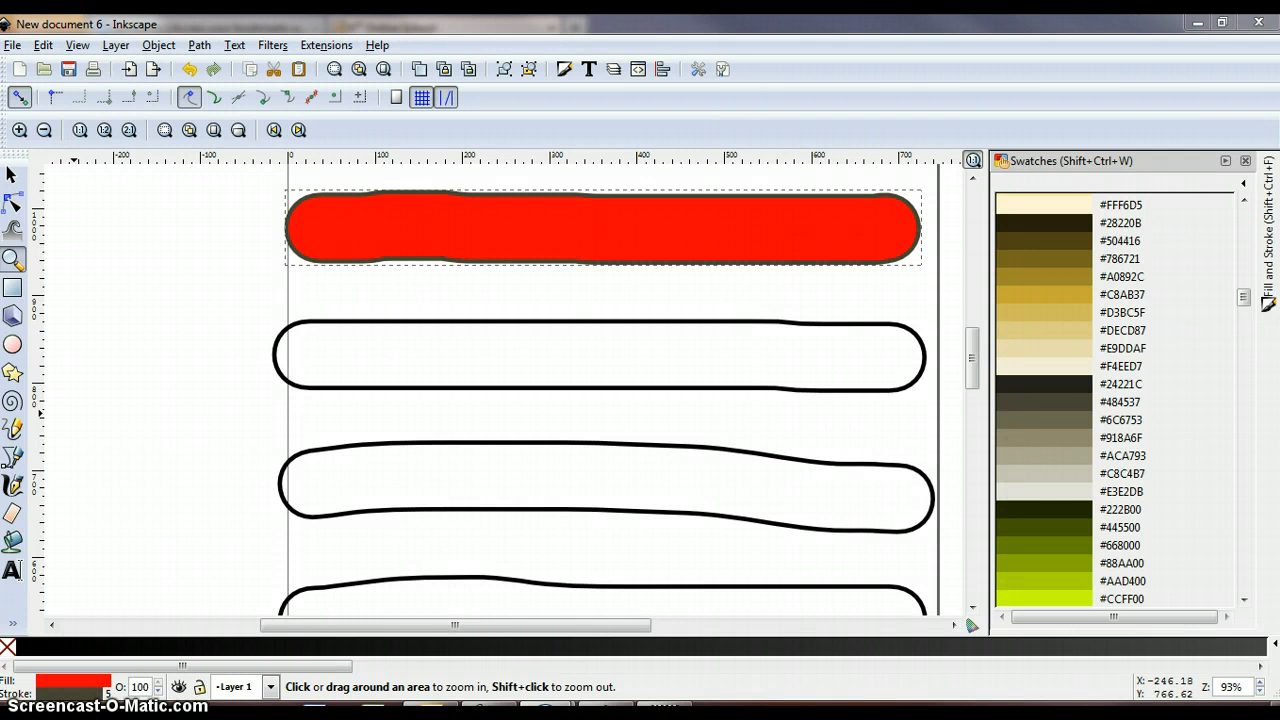
Step: Fill the red shape with swatch #222B00, and undo that fill
left_click(1068, 512)
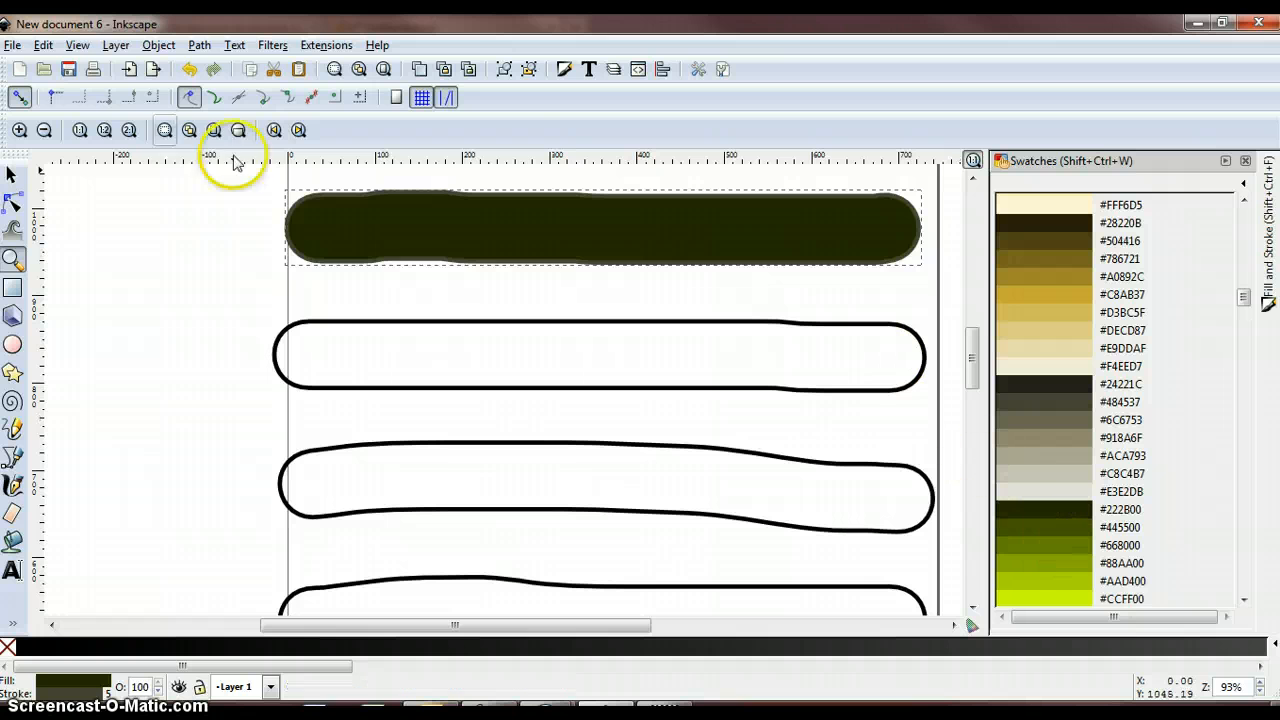
left_click(189, 69)
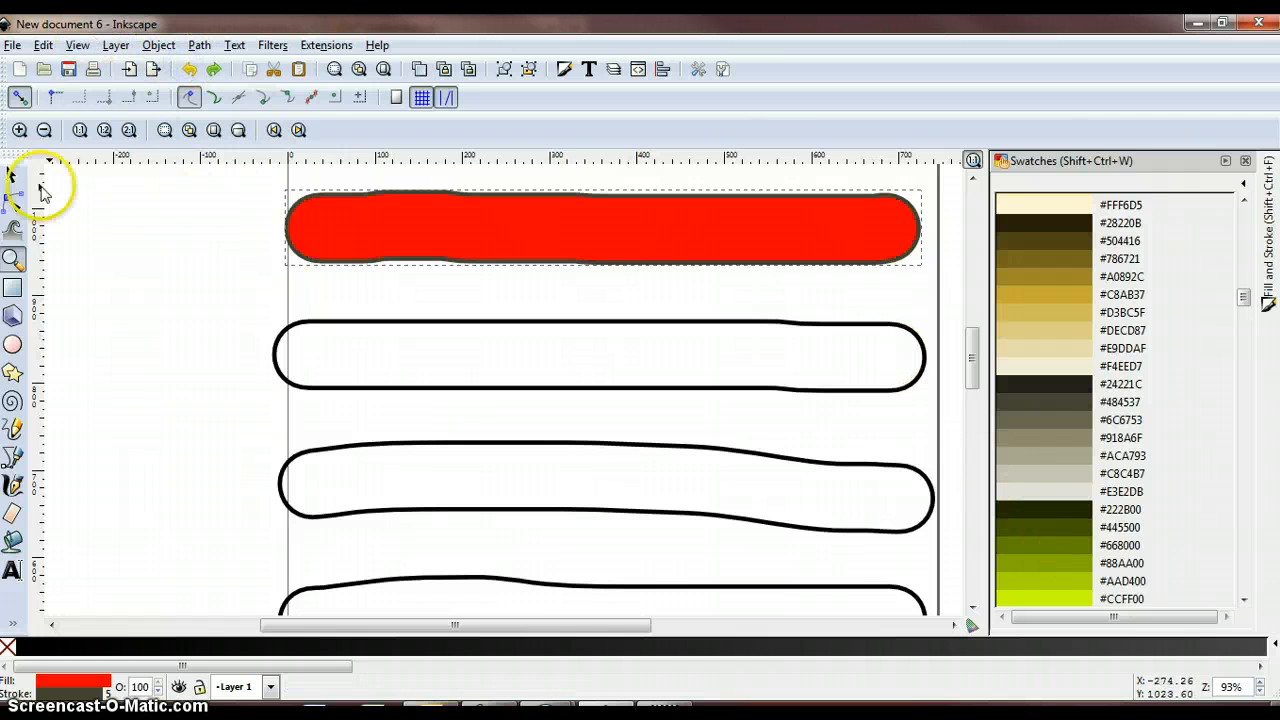
Step: Select the second shape and try to apply swatch #445500 to it
left_click(18, 176)
left_click(387, 386)
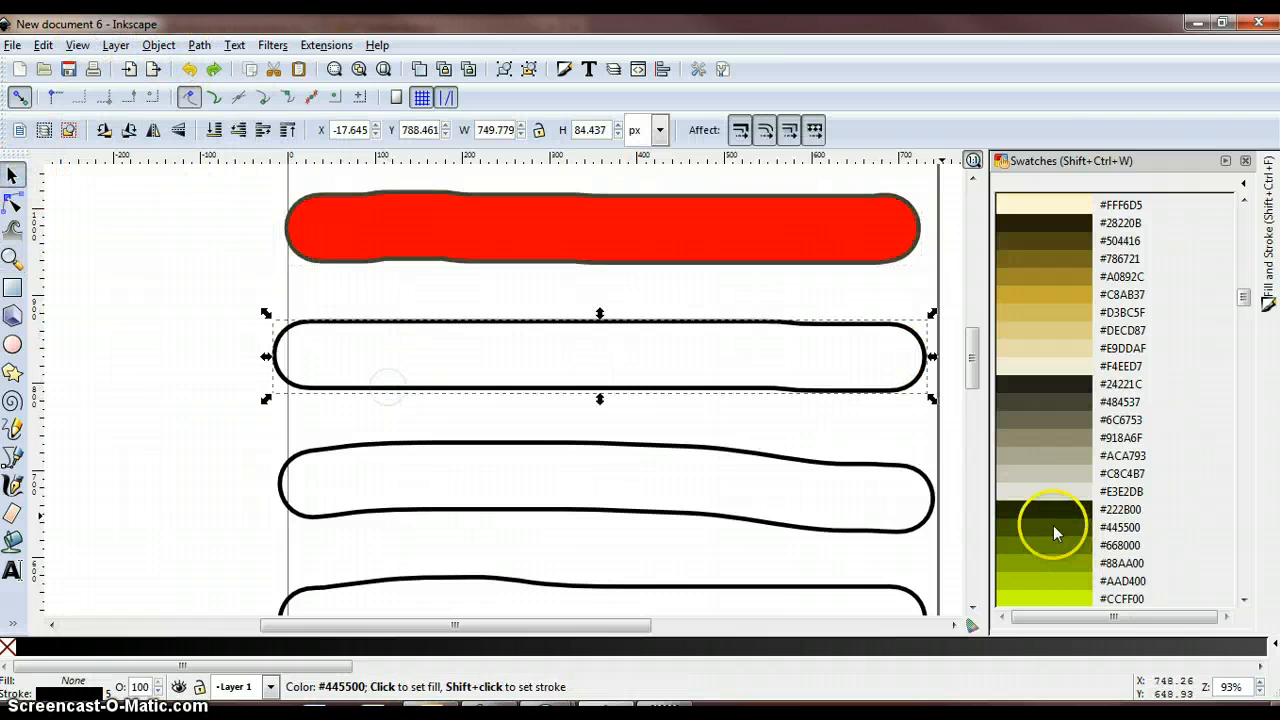
left_click_drag(1053, 525, 730, 342)
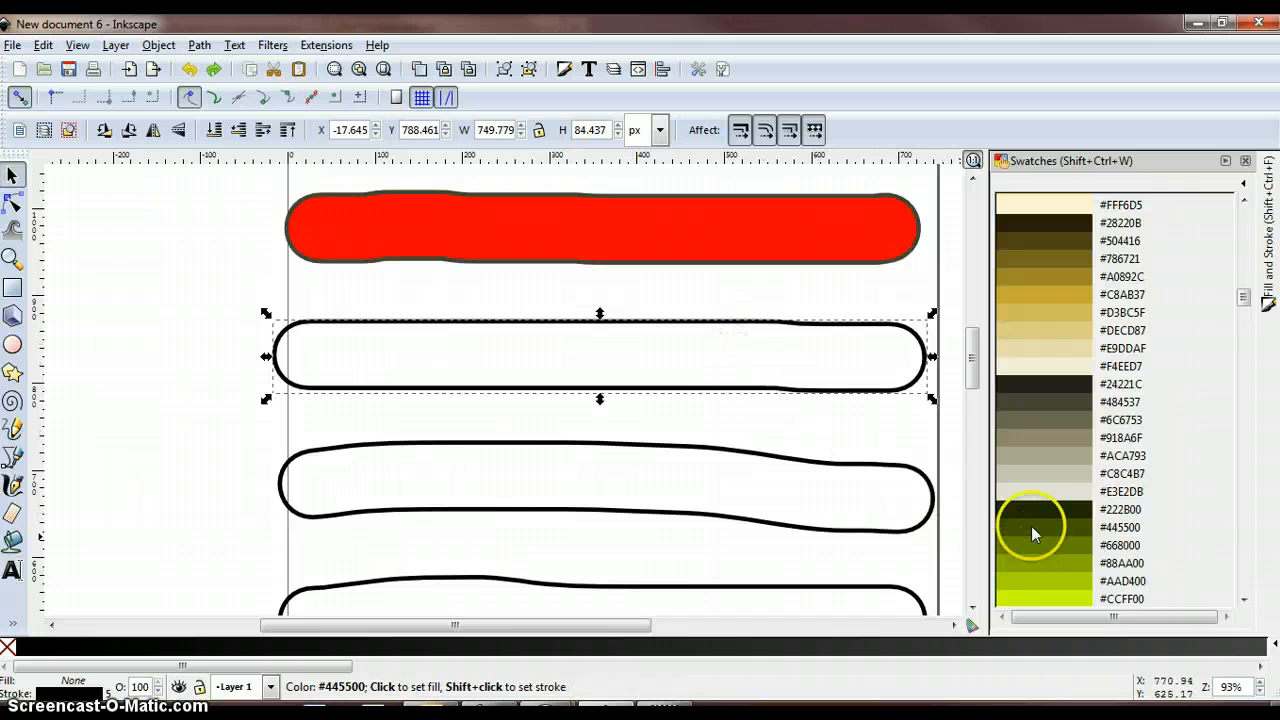
left_click_drag(1031, 526, 822, 378)
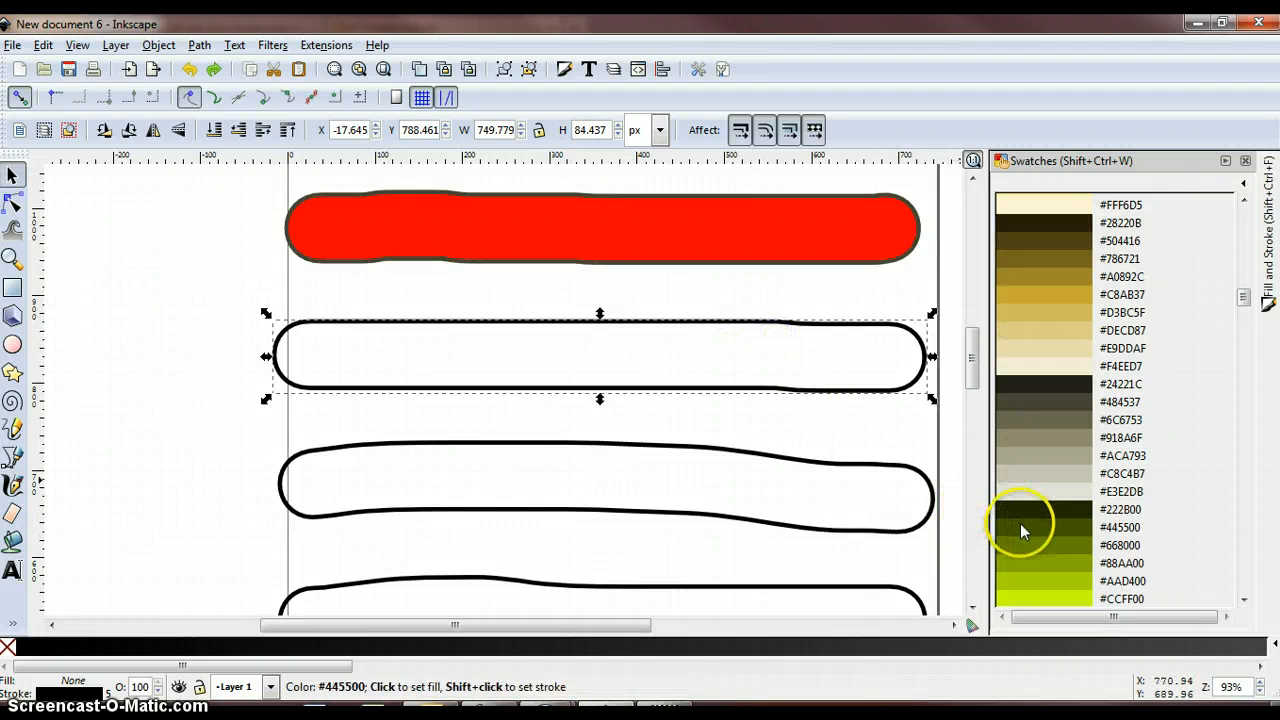
left_click_drag(1023, 523, 362, 340)
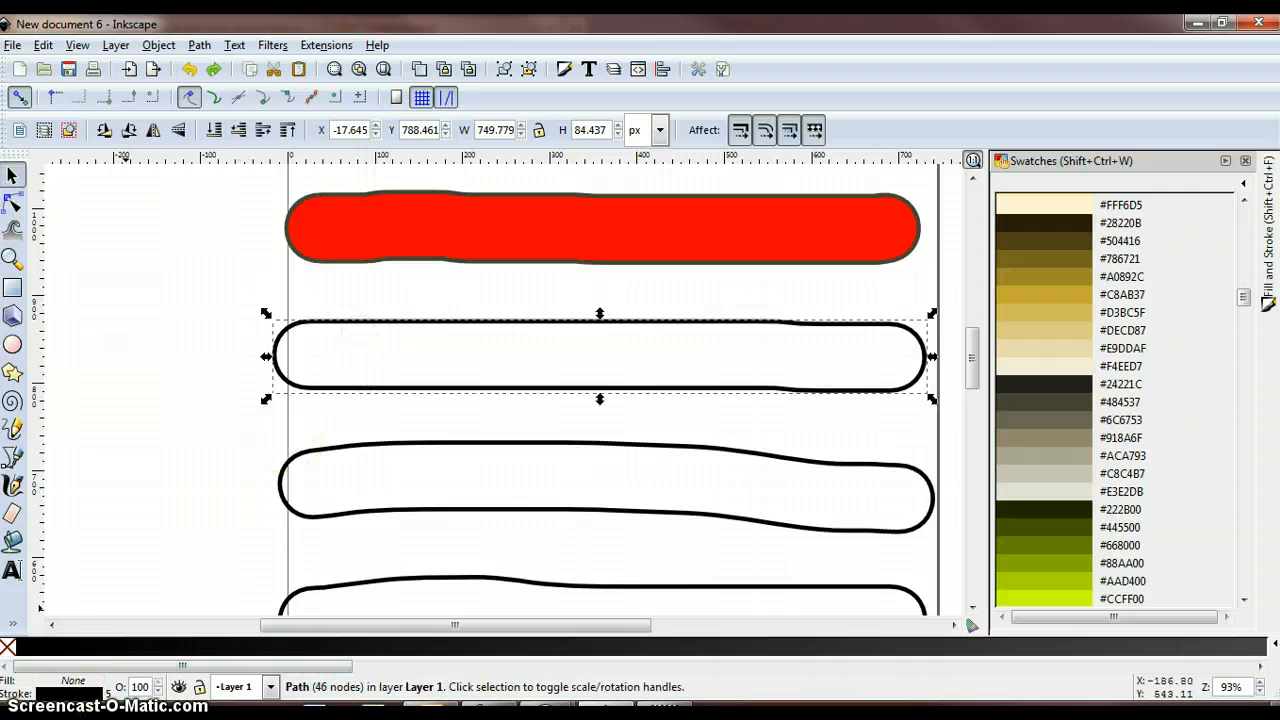
Step: Set the second shape's fill to swatch #225500
left_click_drag(1243, 297, 1264, 320)
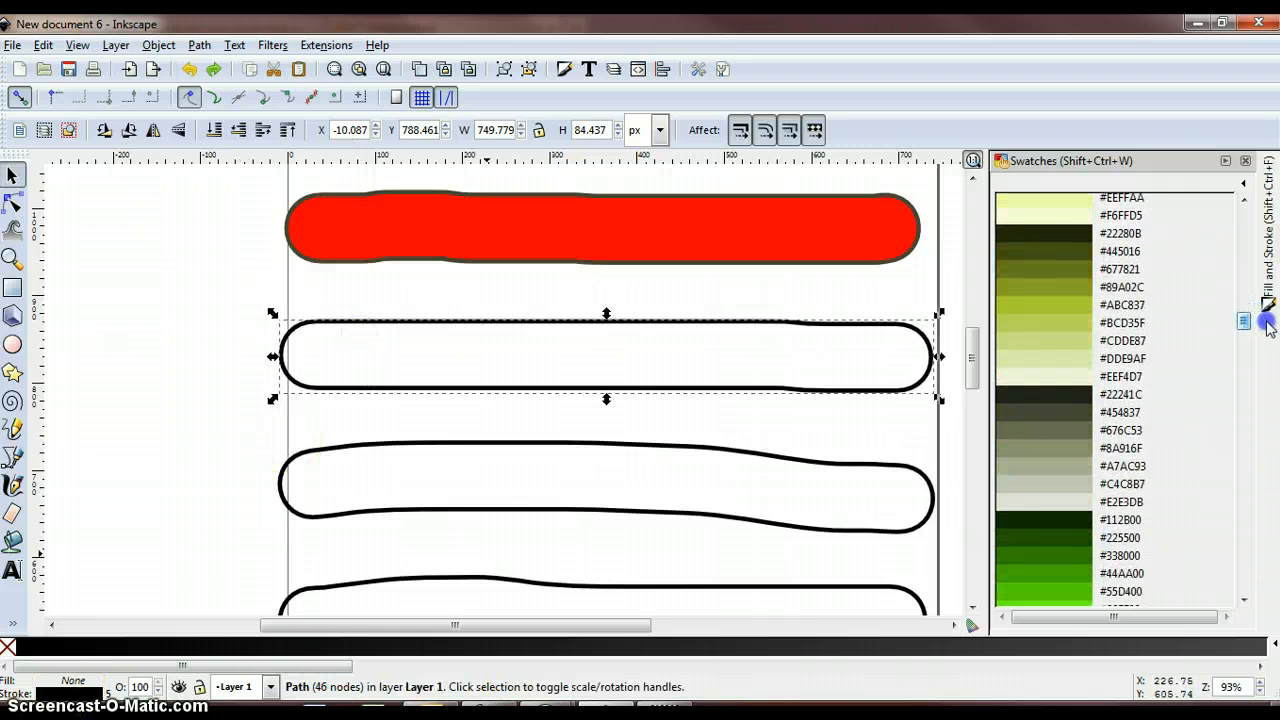
right_click(1040, 543)
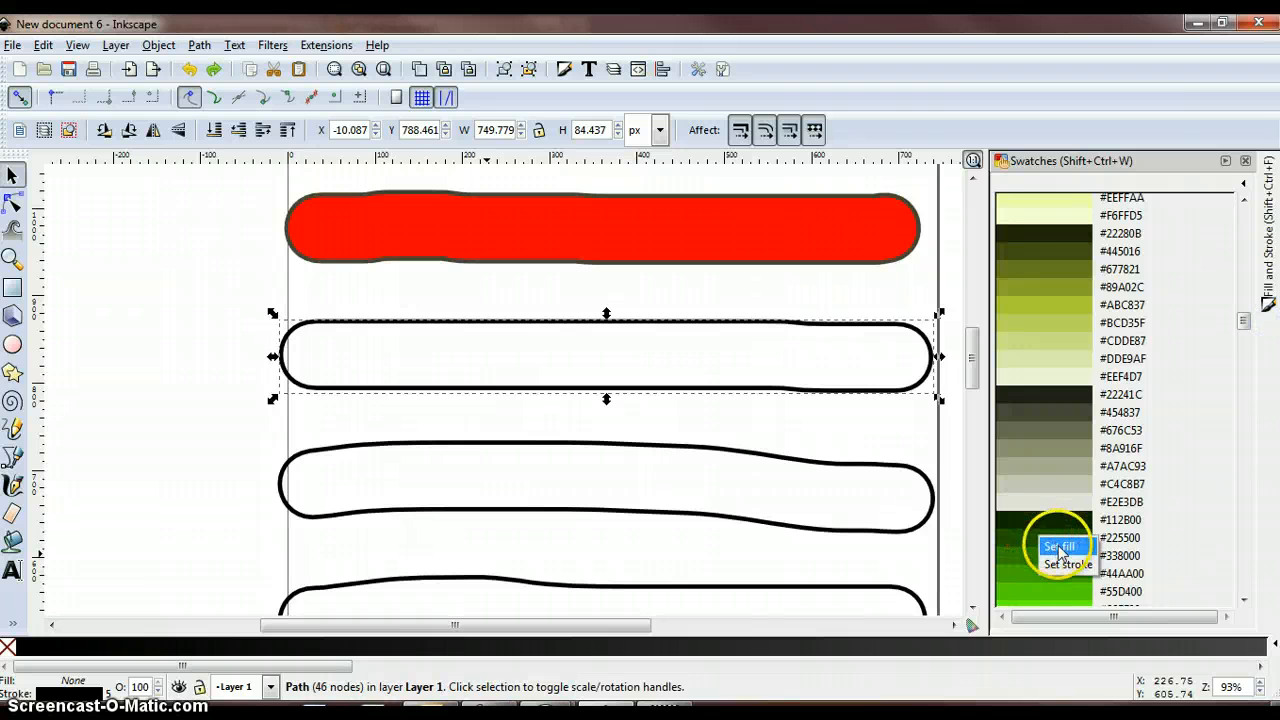
left_click(1059, 547)
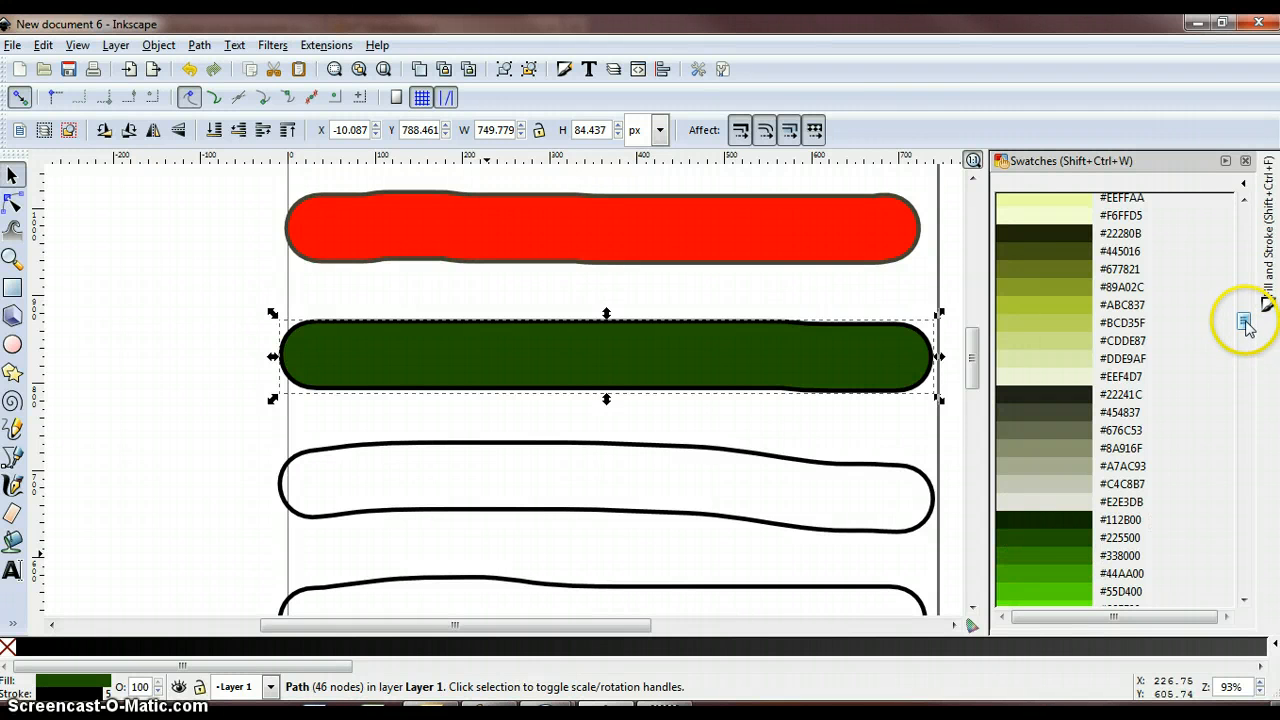
Step: Set the second shape's fill to swatch #87DEAA and its stroke to swatch #005544
left_click_drag(1245, 322, 1242, 393)
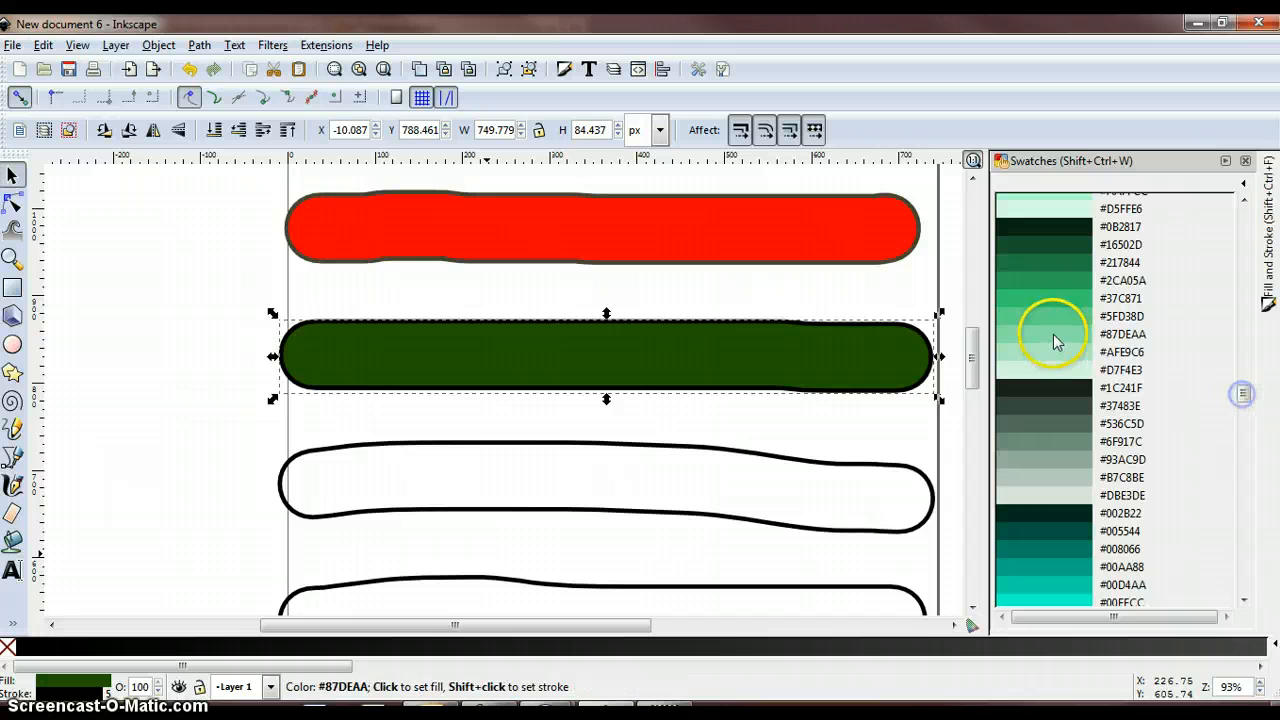
right_click(1055, 342)
left_click(1074, 340)
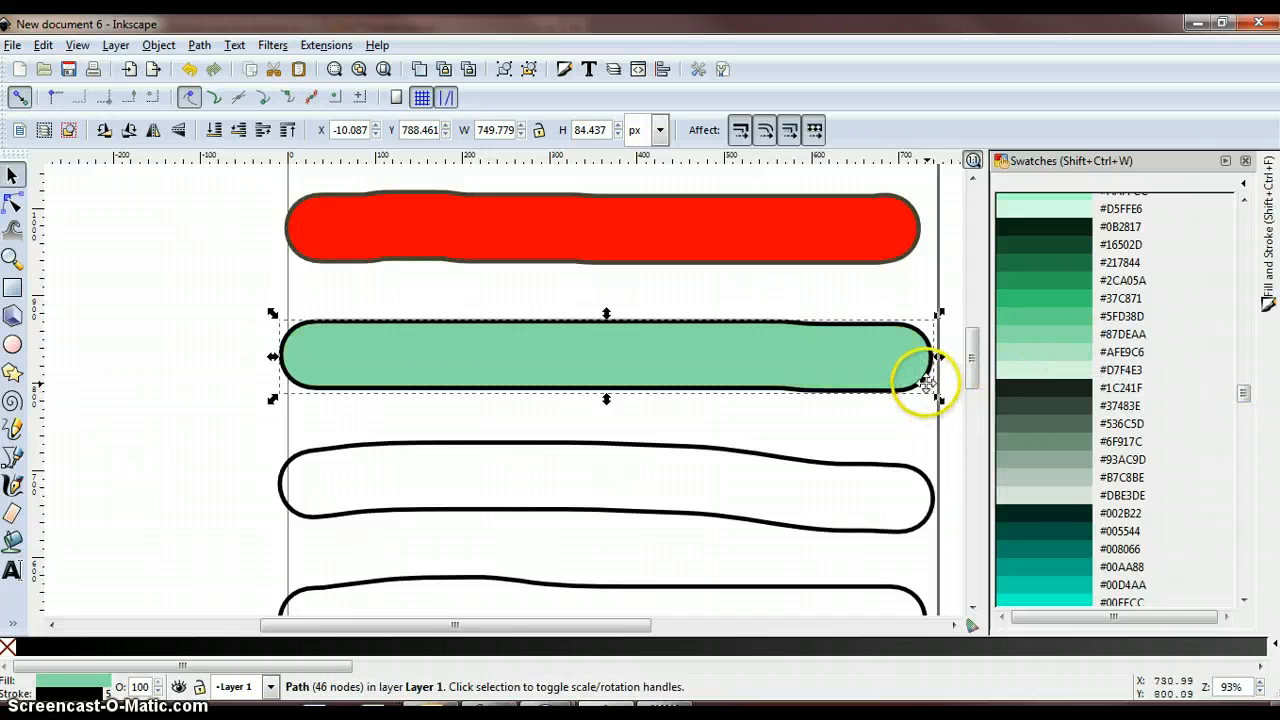
right_click(1040, 533)
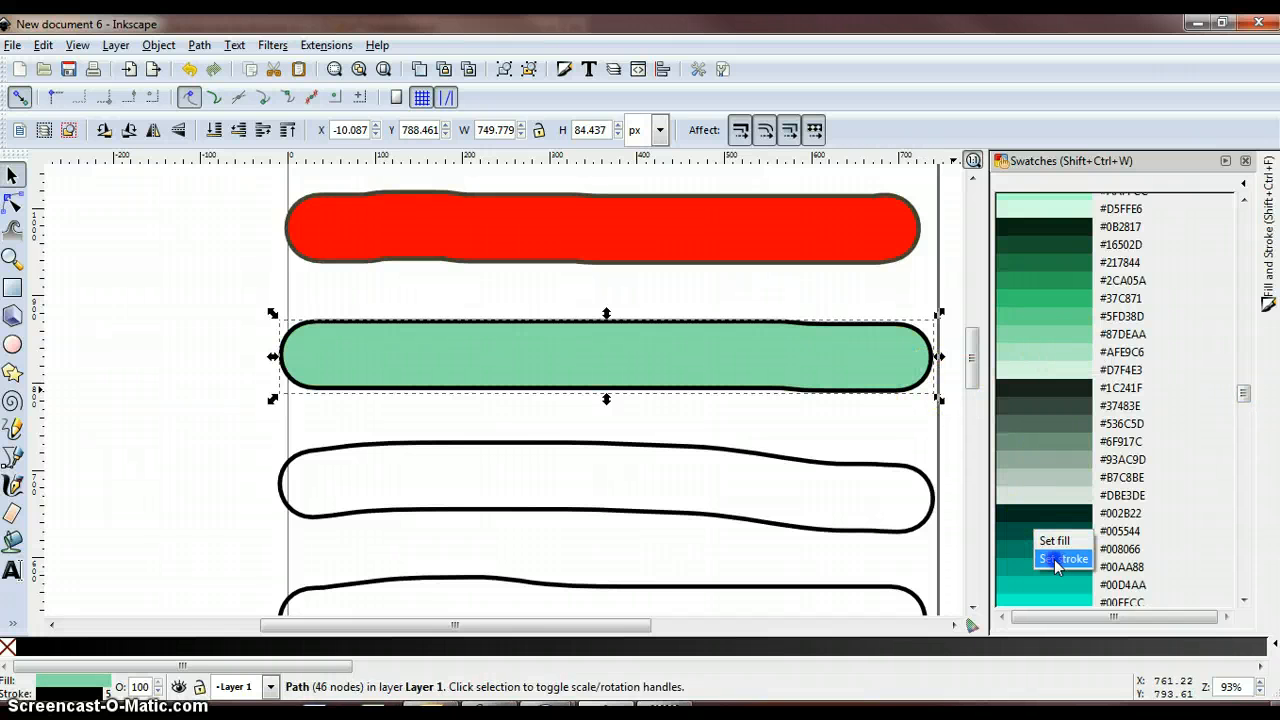
left_click(1060, 559)
Step: Set the third shape's fill to swatch #000080 and its stroke to swatch #D400AA
left_click_drag(1243, 393, 1244, 468)
left_click(871, 461)
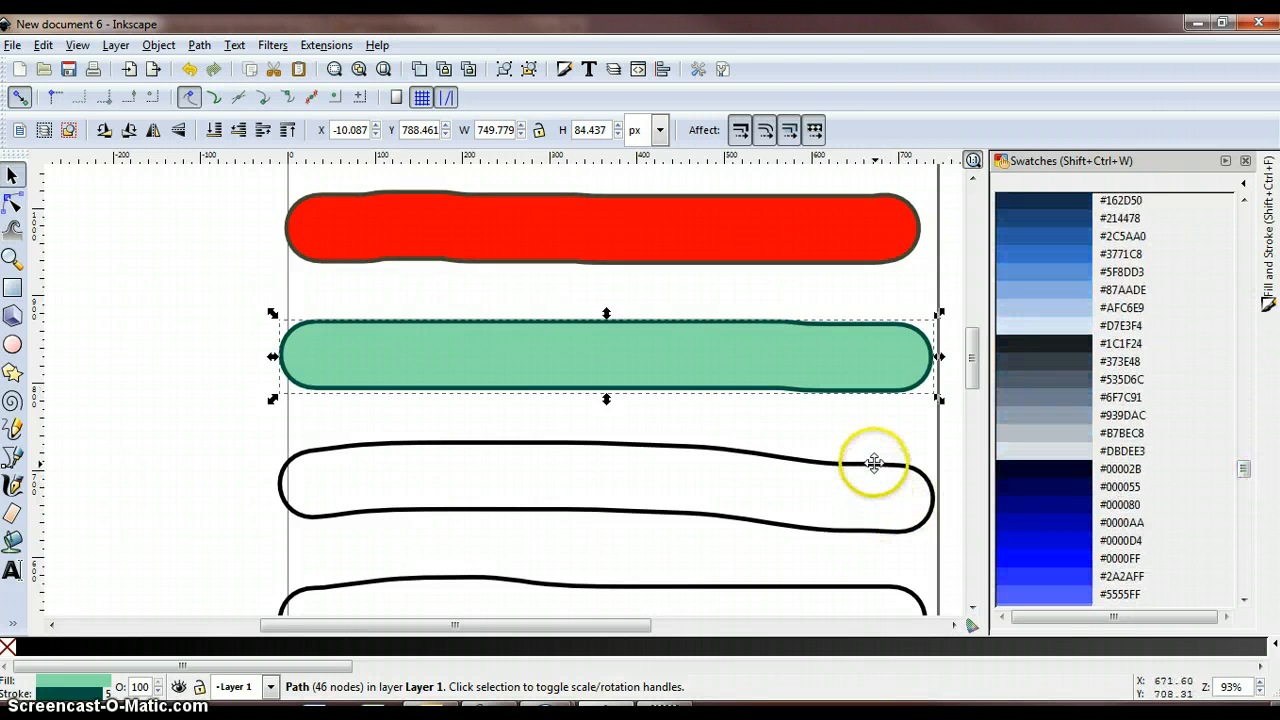
right_click(1043, 504)
left_click(1055, 518)
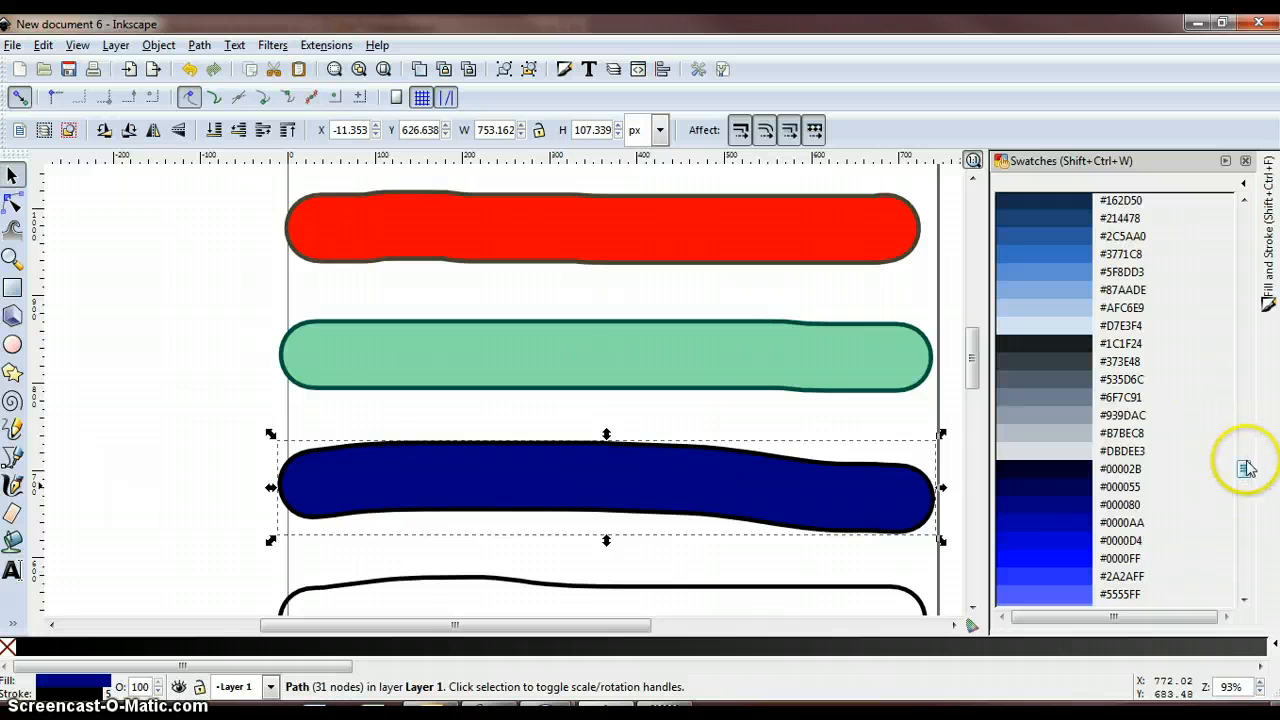
left_click_drag(1244, 468, 1243, 545)
right_click(1054, 443)
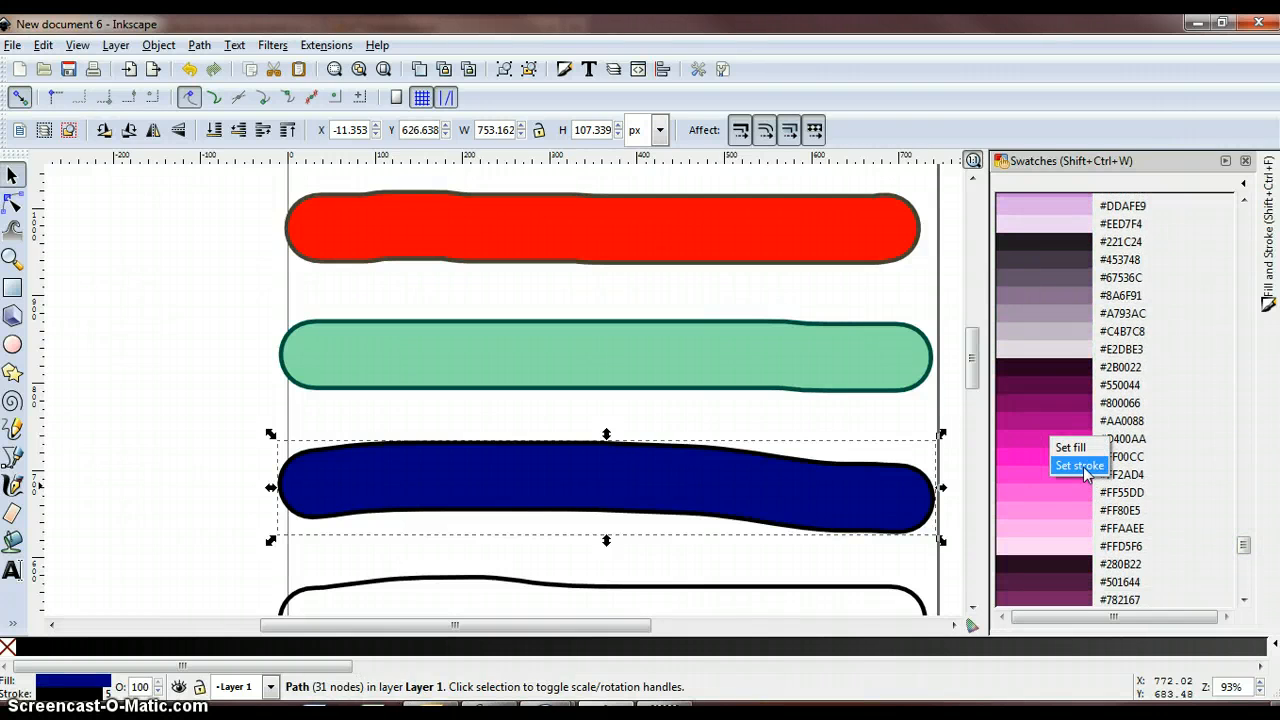
left_click(1080, 466)
Step: Set the fourth shape's fill to swatch #50162D and its stroke to swatch #241C1F
left_click_drag(1240, 540, 1243, 565)
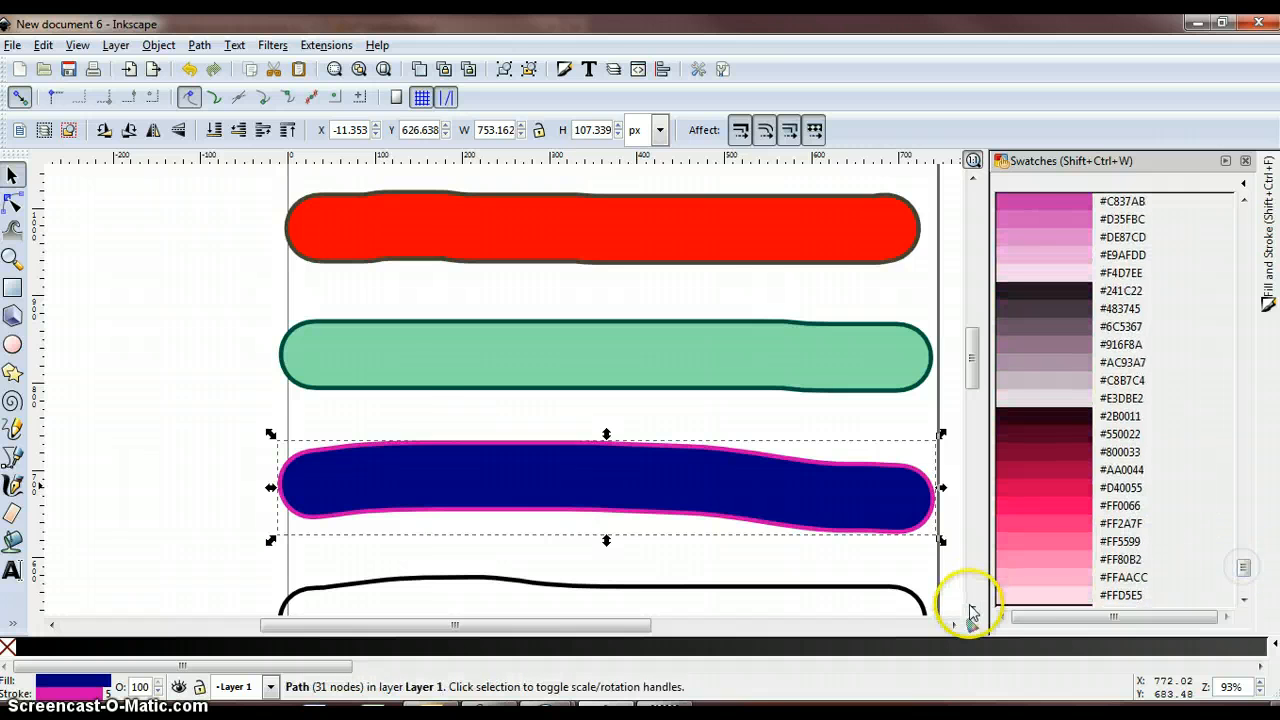
scroll(970, 612, "down", 3)
left_click(908, 507)
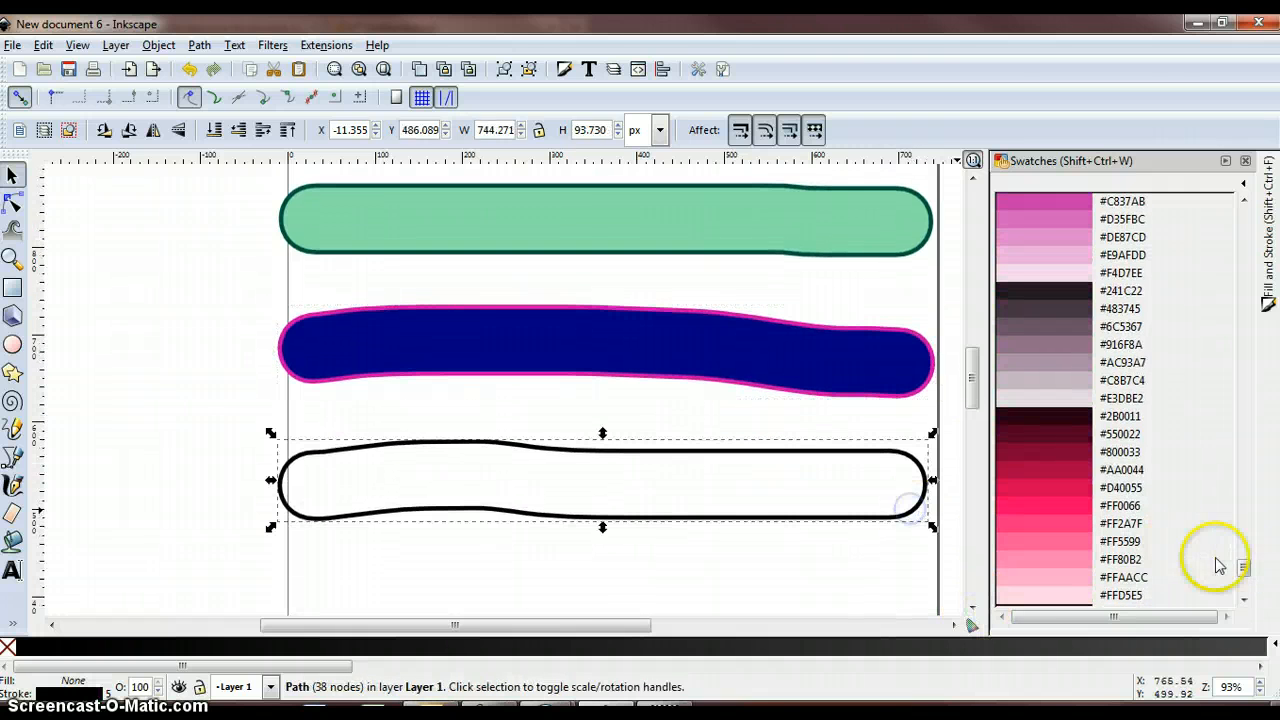
left_click_drag(1244, 566, 1250, 595)
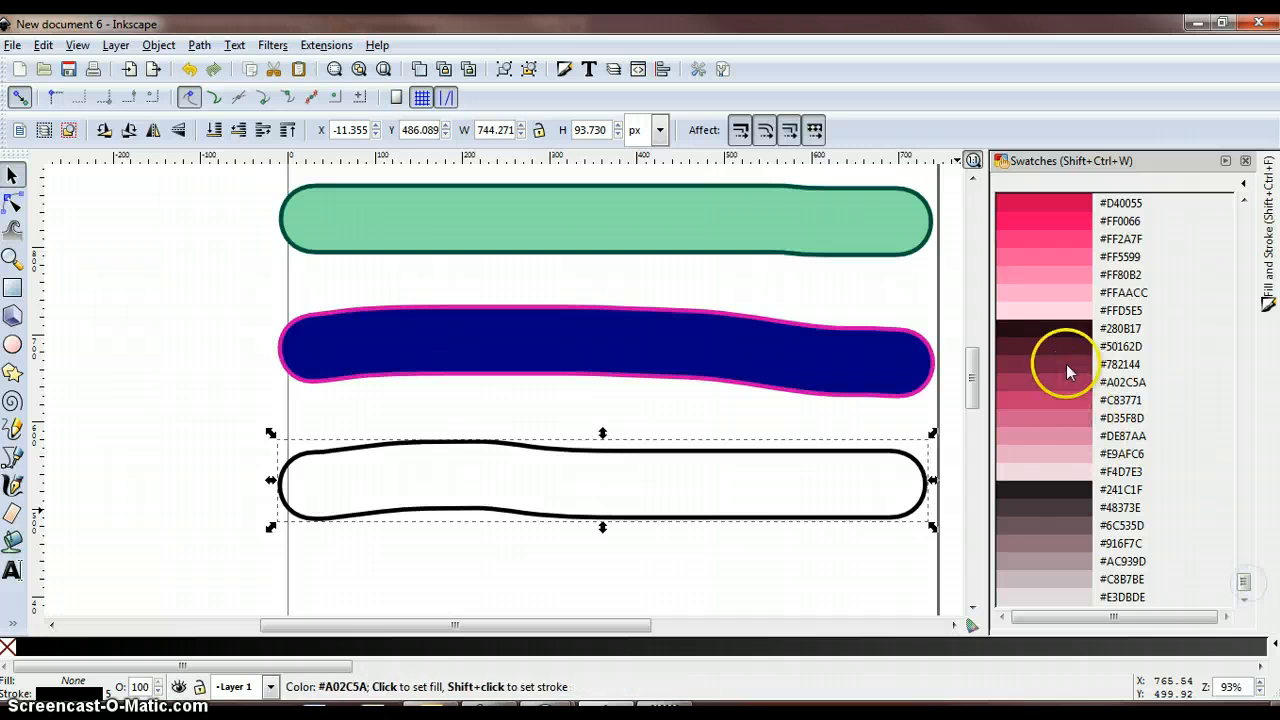
right_click(1043, 344)
left_click(1075, 340)
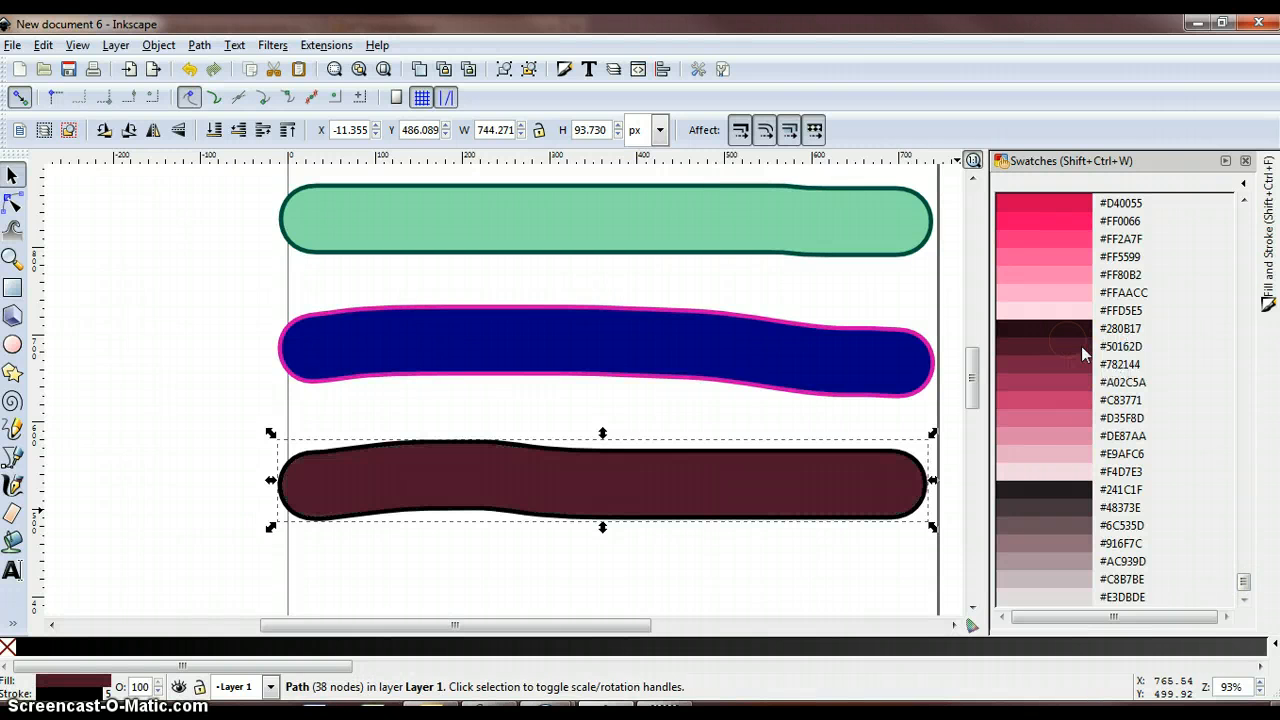
right_click(1058, 488)
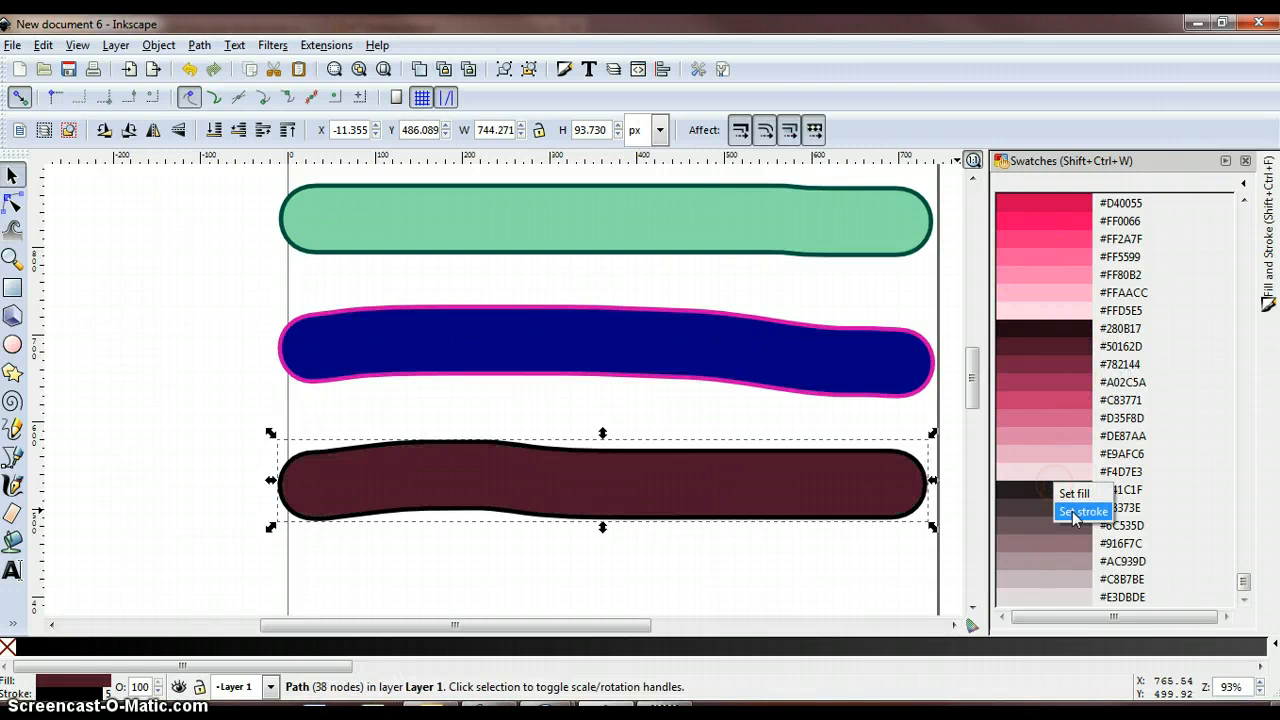
left_click(1080, 511)
Step: Zoom out to show all four shapes, collapse the Swatches dialog and show the fill settings in Fill and Stroke
left_click_drag(968, 398, 982, 378)
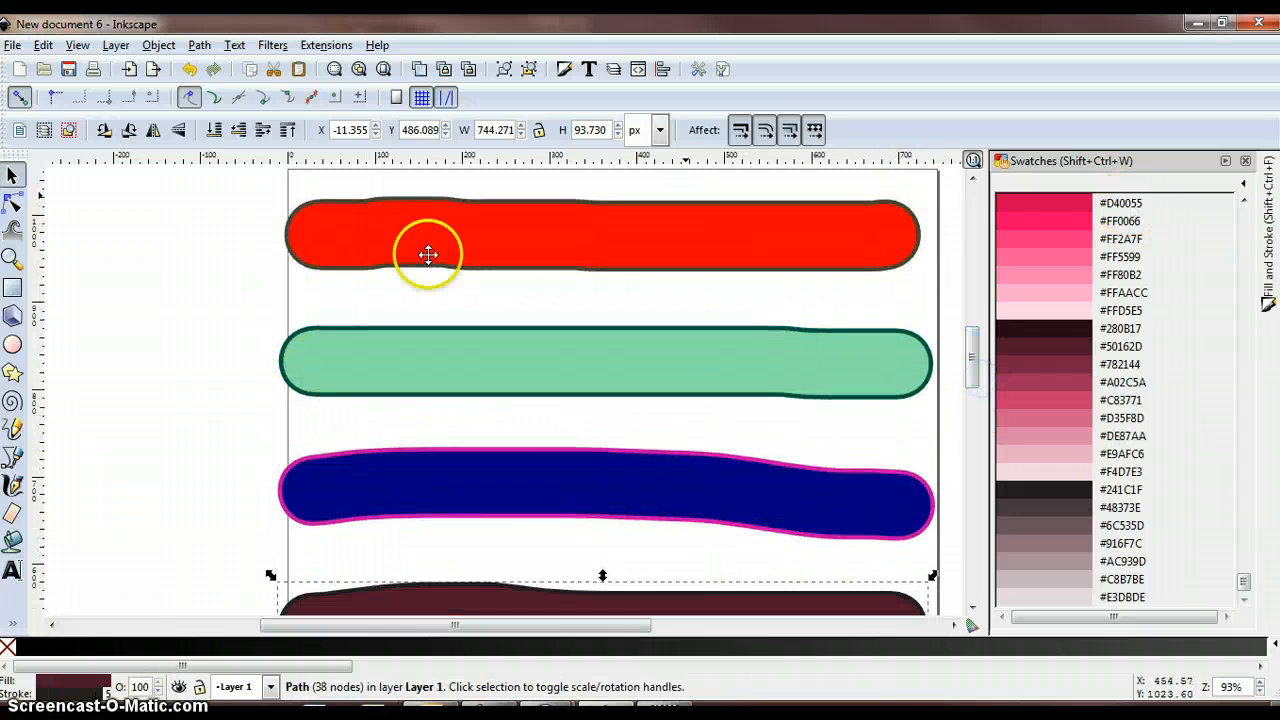
left_click(12, 258)
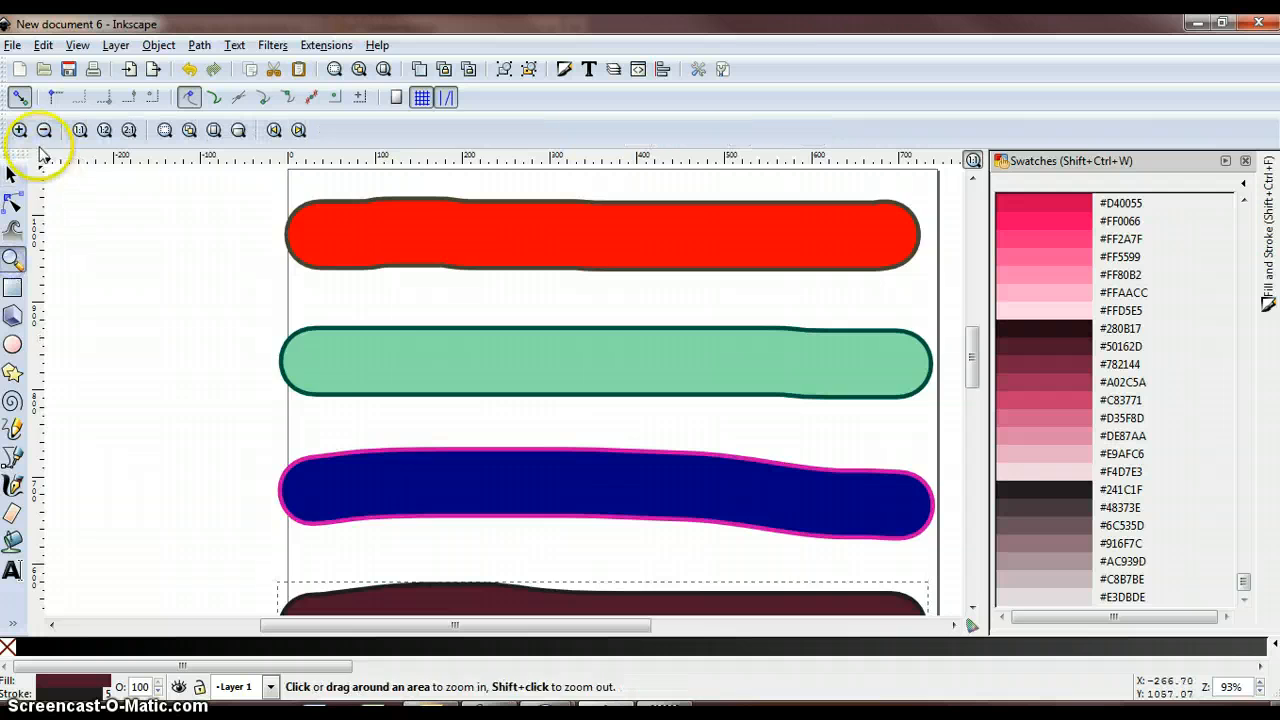
left_click(44, 130)
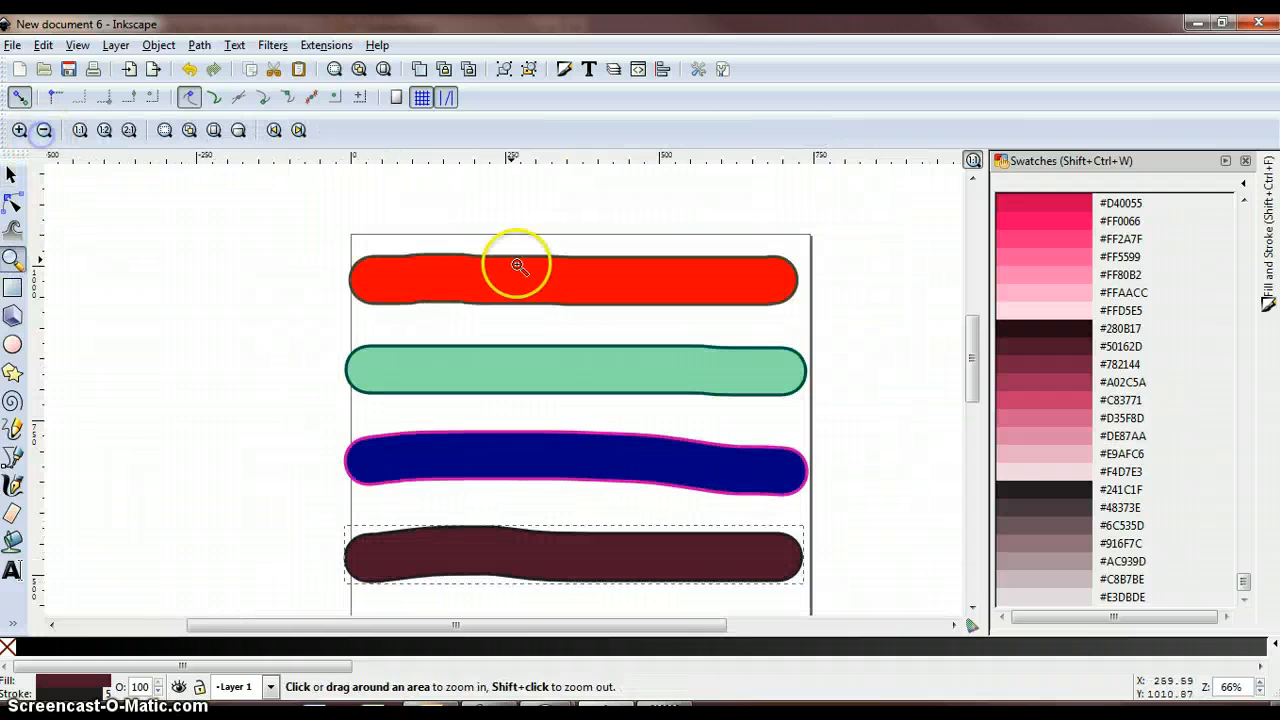
left_click(1225, 161)
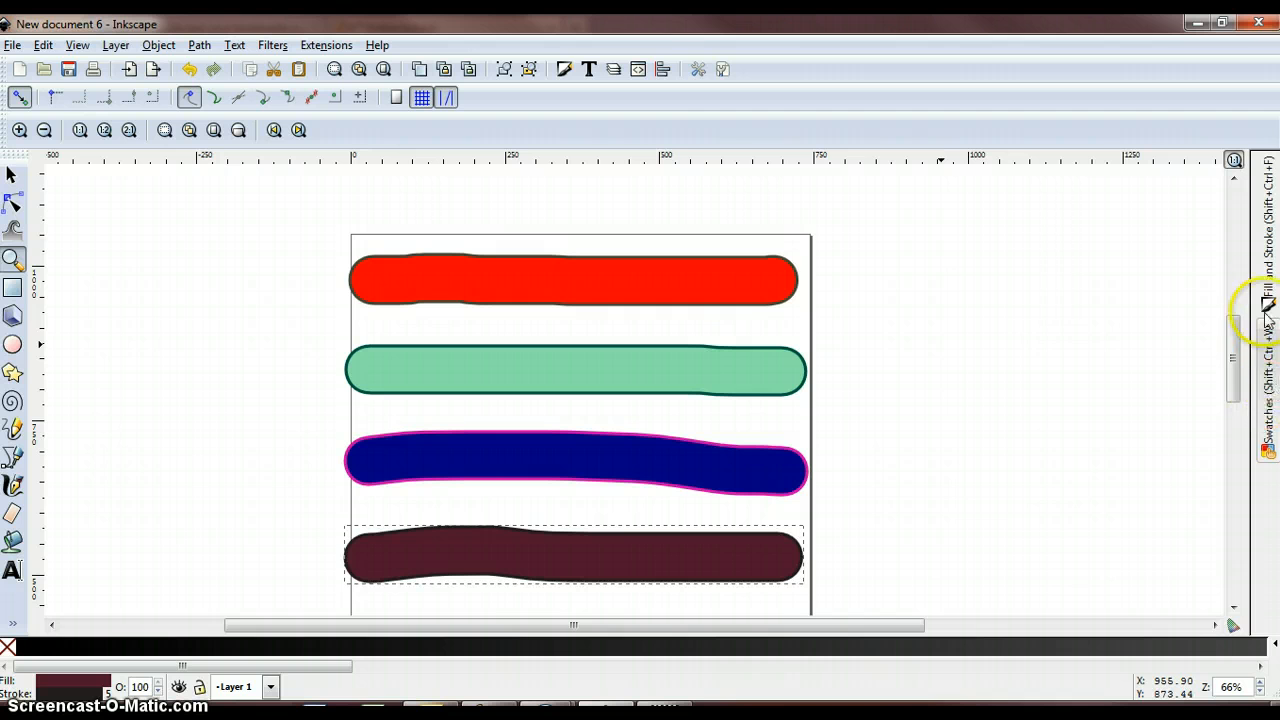
left_click(1266, 250)
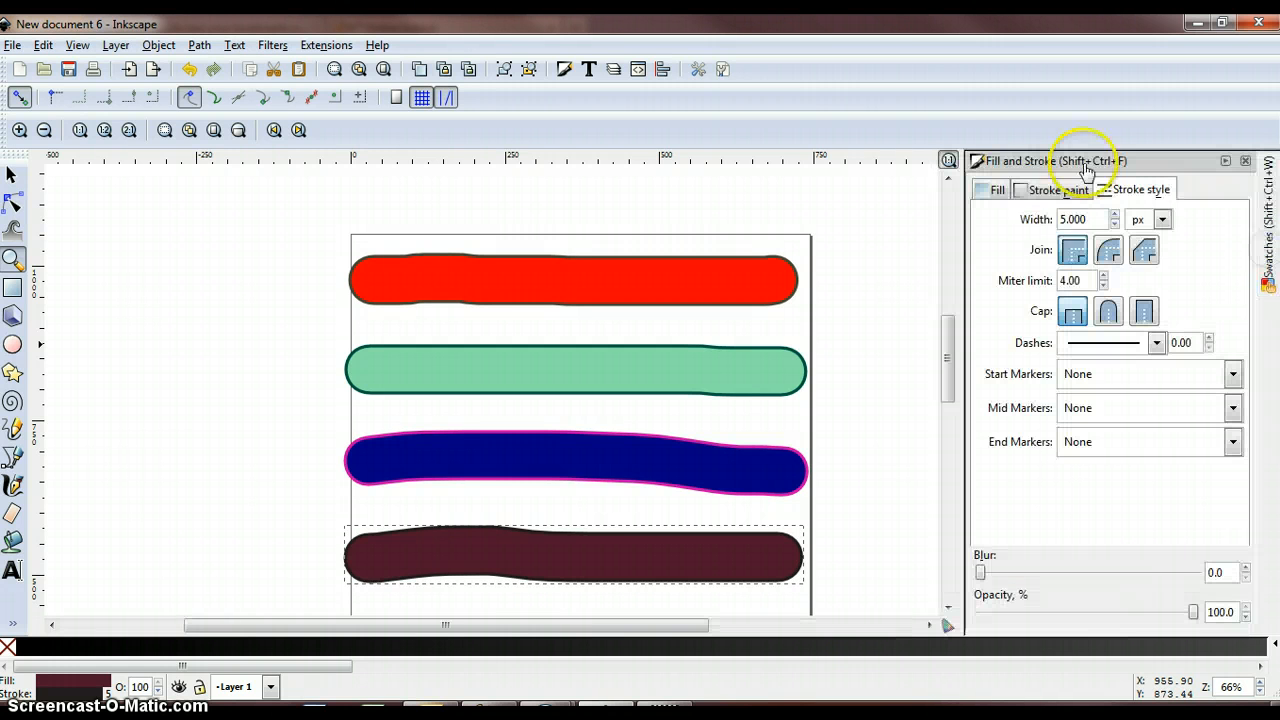
left_click(995, 191)
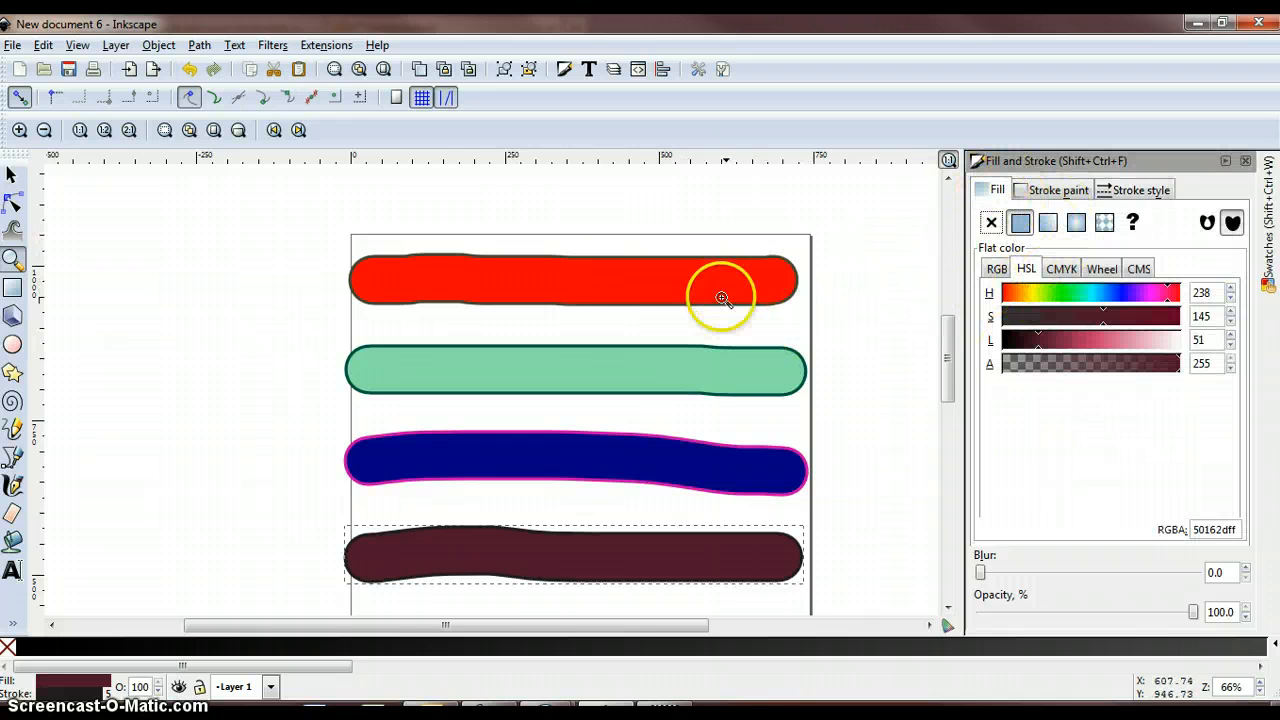
Step: Recolour the red shape's fill to orange in RGB mode, with green 142 and blue 77
left_click(14, 178)
left_click(451, 280)
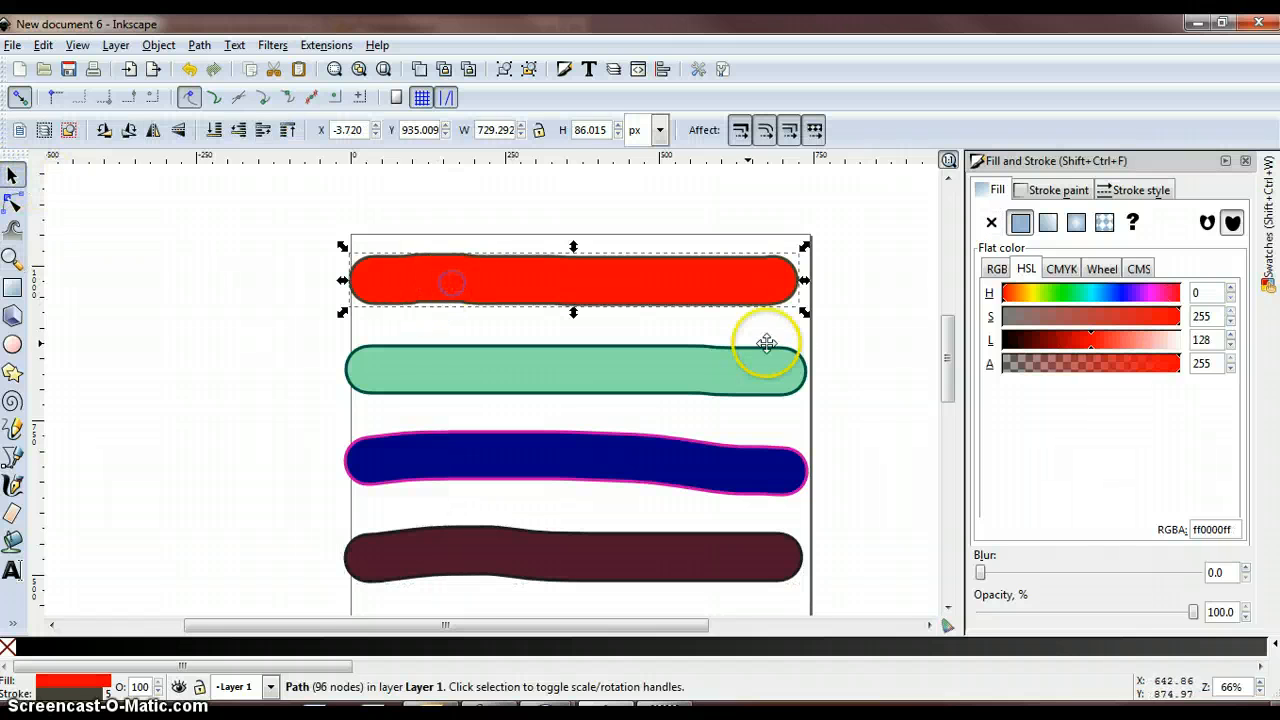
left_click(998, 270)
left_click(1006, 271)
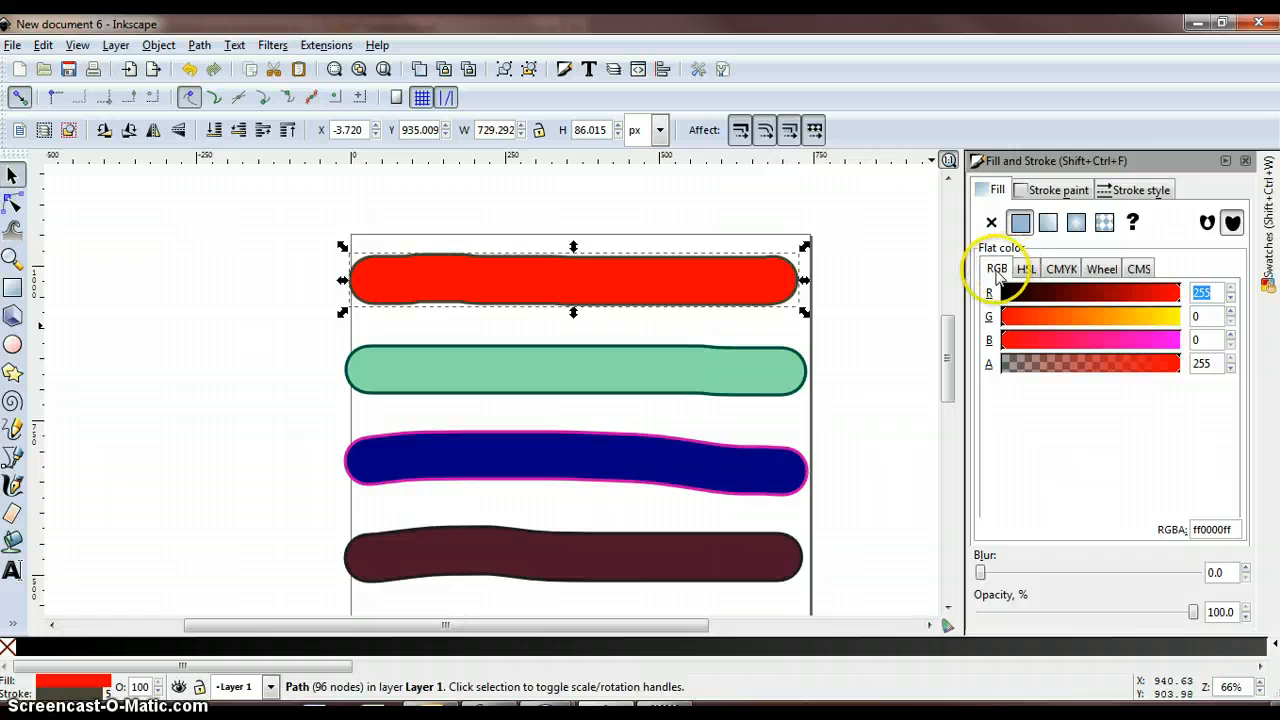
left_click_drag(1013, 322, 1104, 324)
left_click_drag(1034, 346, 1105, 344)
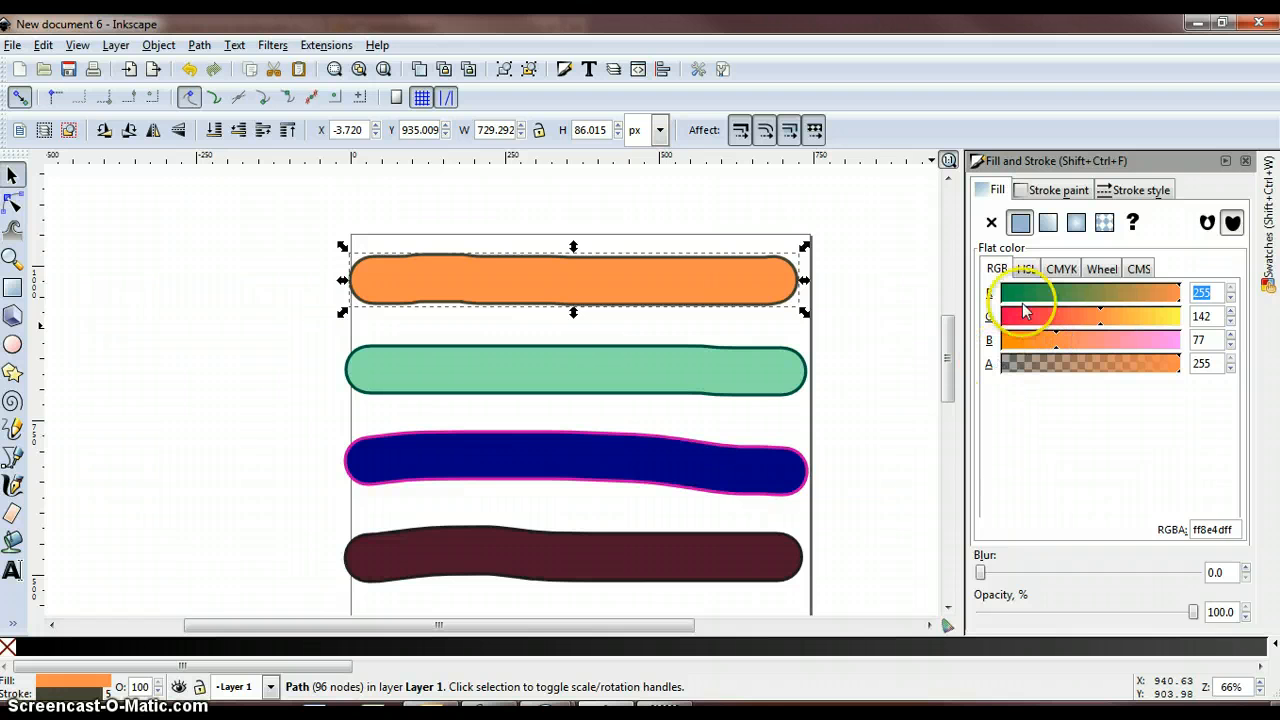
Step: Recolour the second shape's fill in HSL mode, setting the hue to 81 and adjusting the saturation
left_click(748, 354)
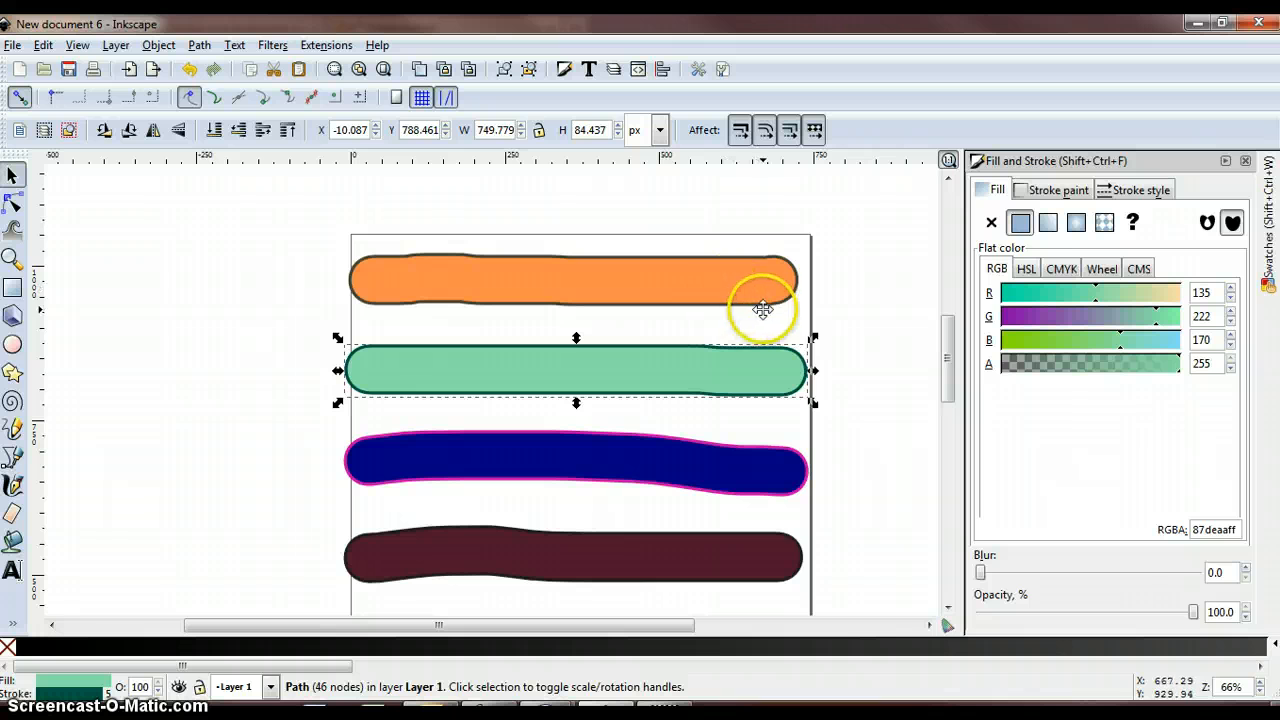
left_click(1026, 270)
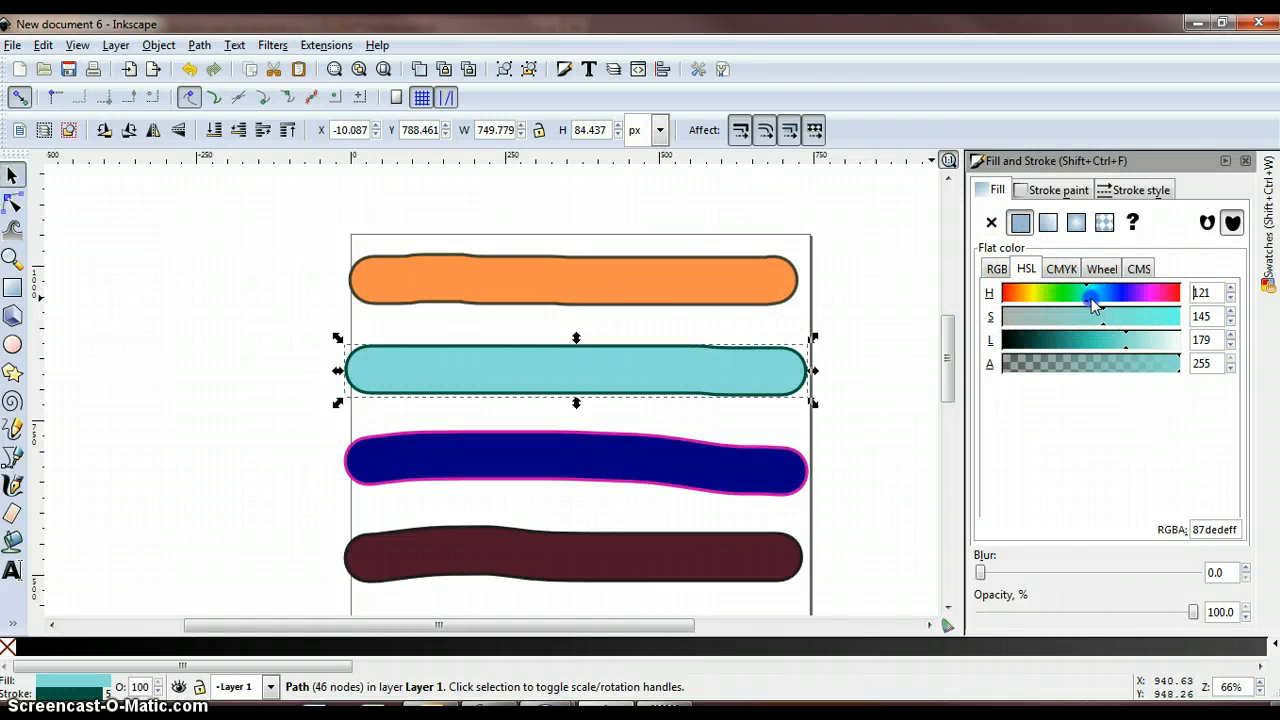
left_click_drag(1093, 303, 1059, 298)
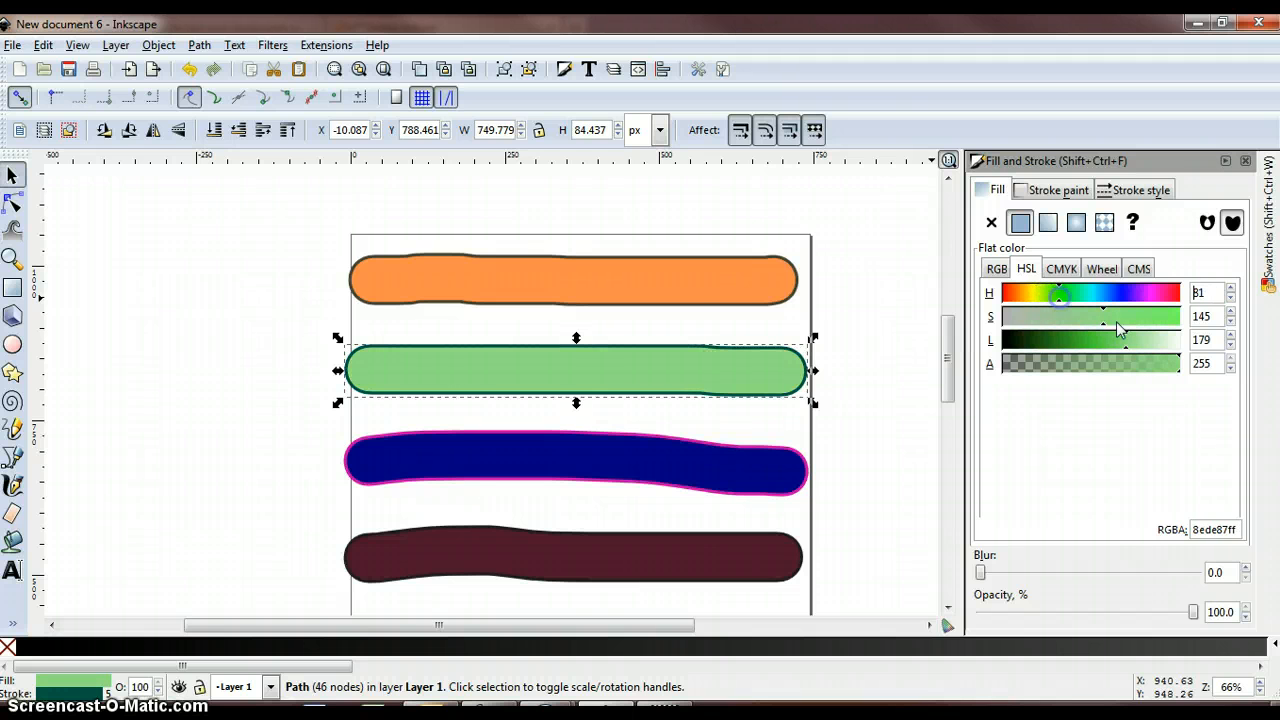
left_click(1105, 324)
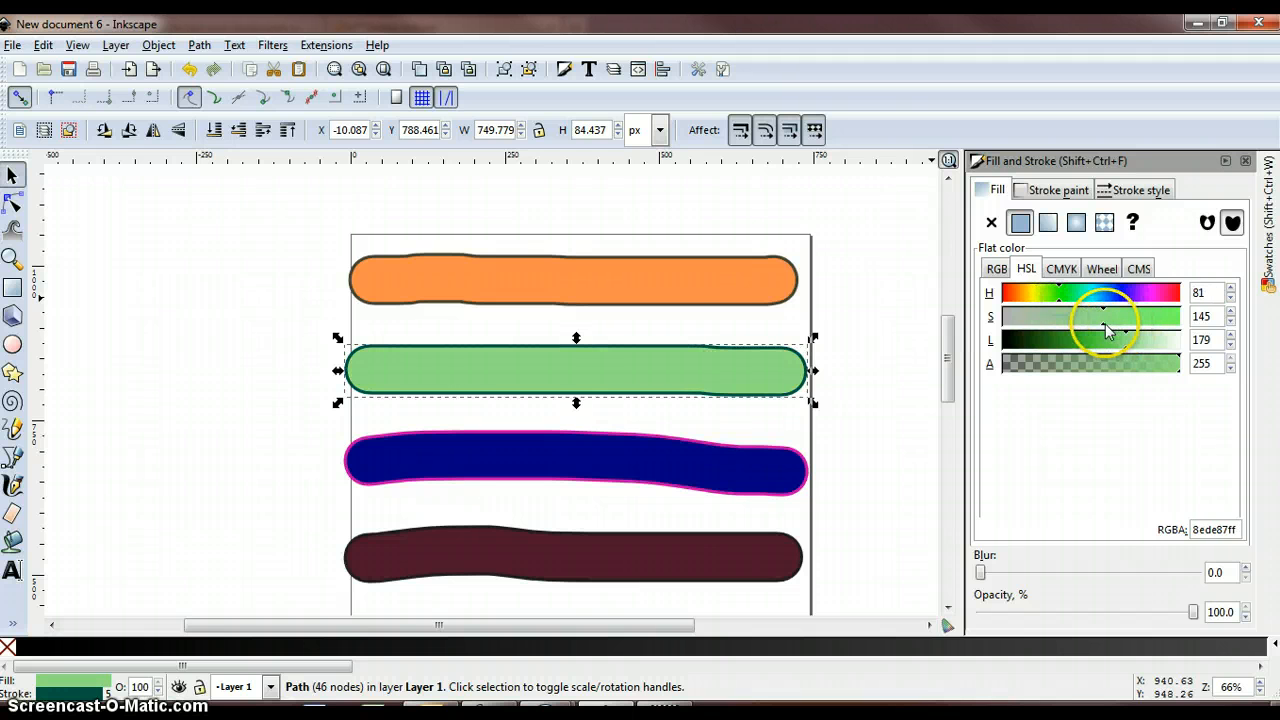
Step: Recolour the dark blue shape's fill to red in CMYK mode, with cyan 19, yellow 80 and black 6
left_click(743, 463)
left_click(1063, 270)
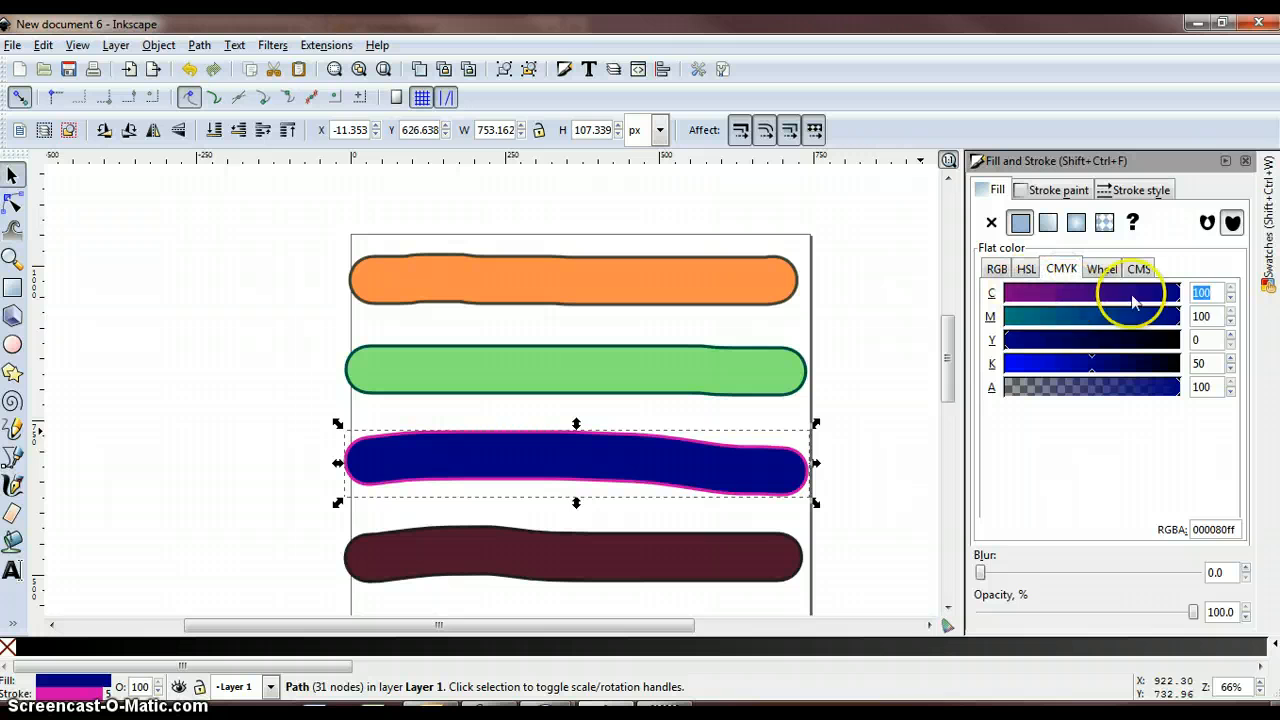
left_click_drag(1063, 307, 1037, 292)
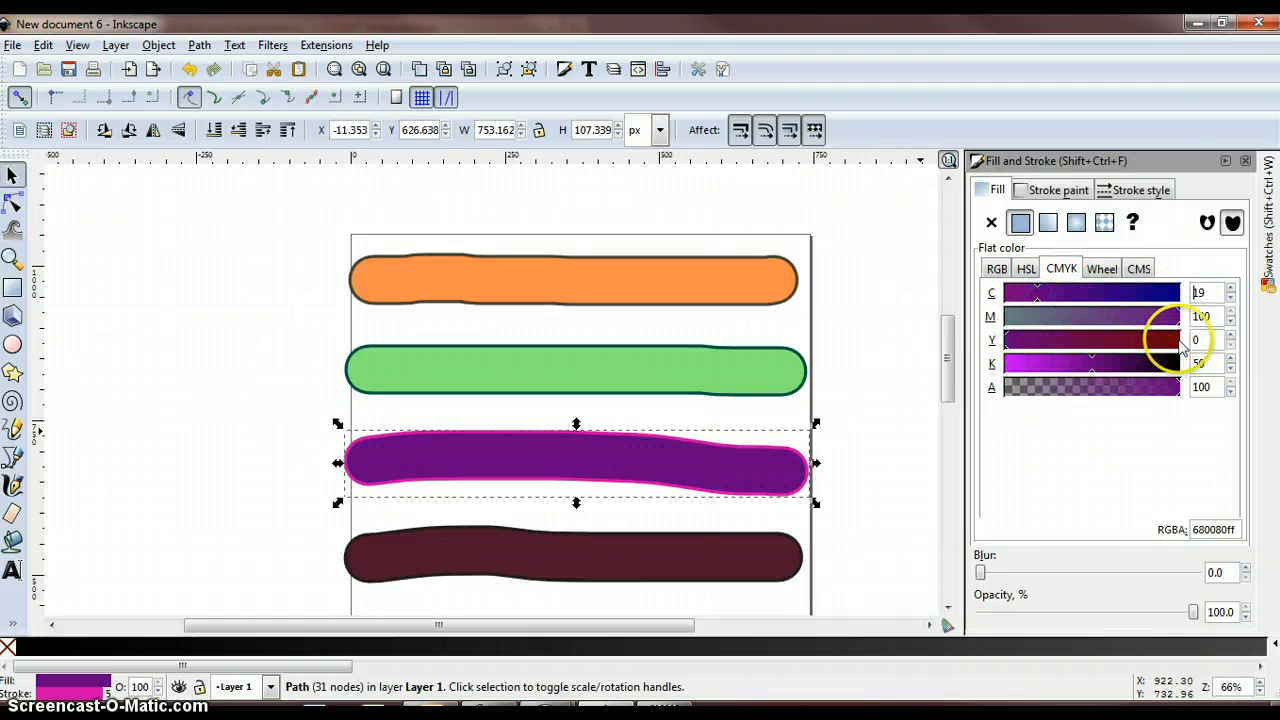
left_click_drag(1008, 340, 1015, 368)
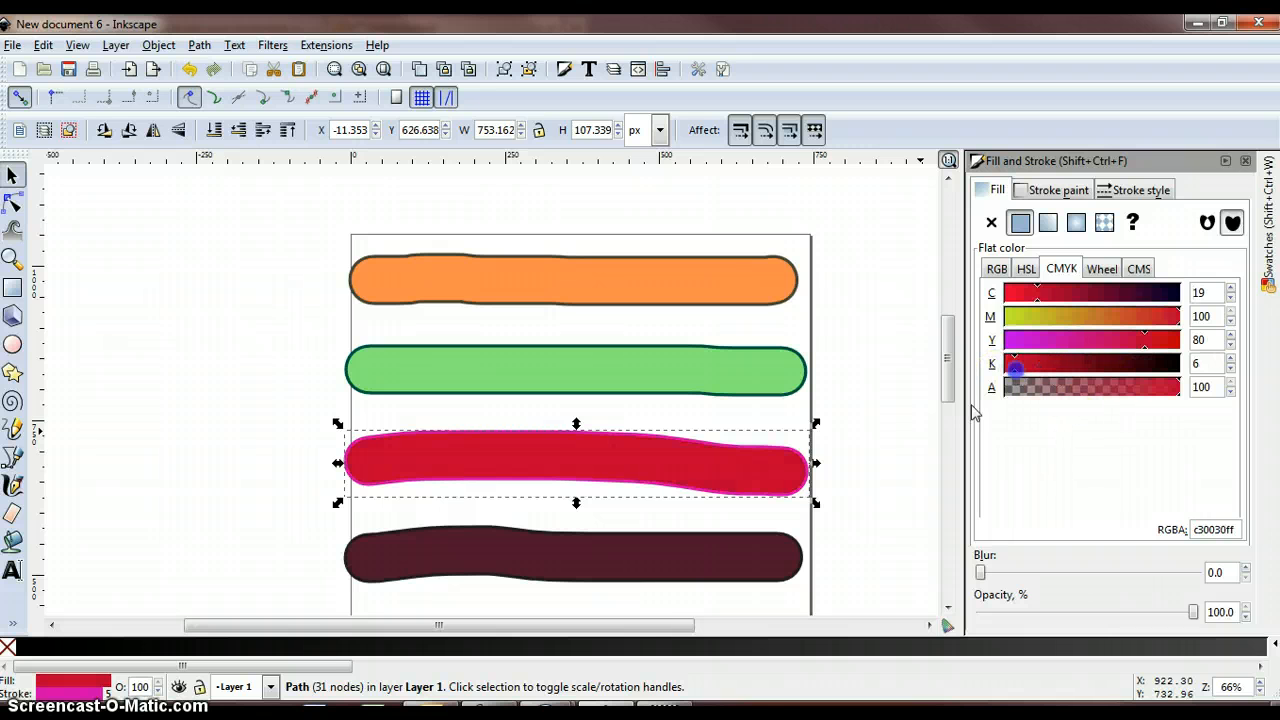
Step: Recolour the fourth shape's fill to purple 972a8bff using the colour wheel
left_click(651, 575)
left_click(1102, 268)
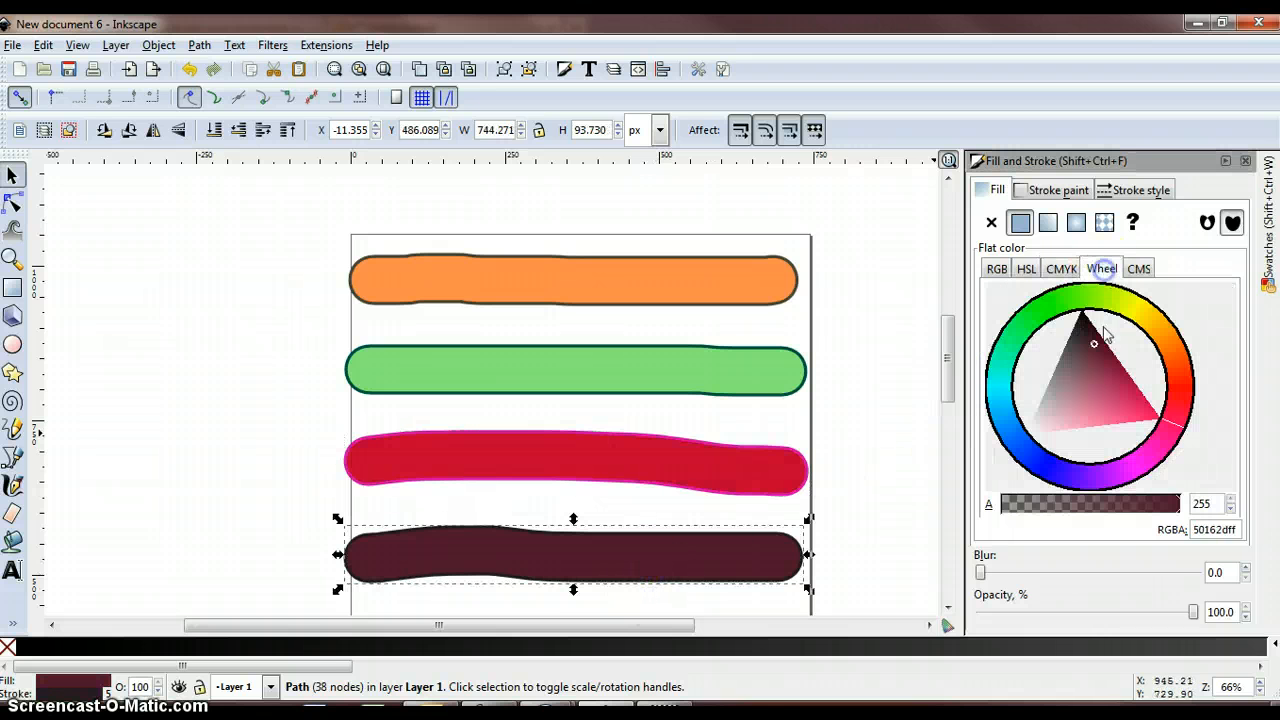
mouse_move(1105, 335)
left_mouse_down()
mouse_move(1114, 386)
mouse_move(1063, 449)
mouse_move(1134, 409)
mouse_move(1065, 420)
mouse_move(1137, 409)
mouse_move(1086, 374)
mouse_move(1083, 397)
mouse_move(1123, 399)
mouse_move(1174, 363)
mouse_move(1160, 334)
mouse_move(1177, 374)
mouse_move(1141, 455)
left_mouse_up()
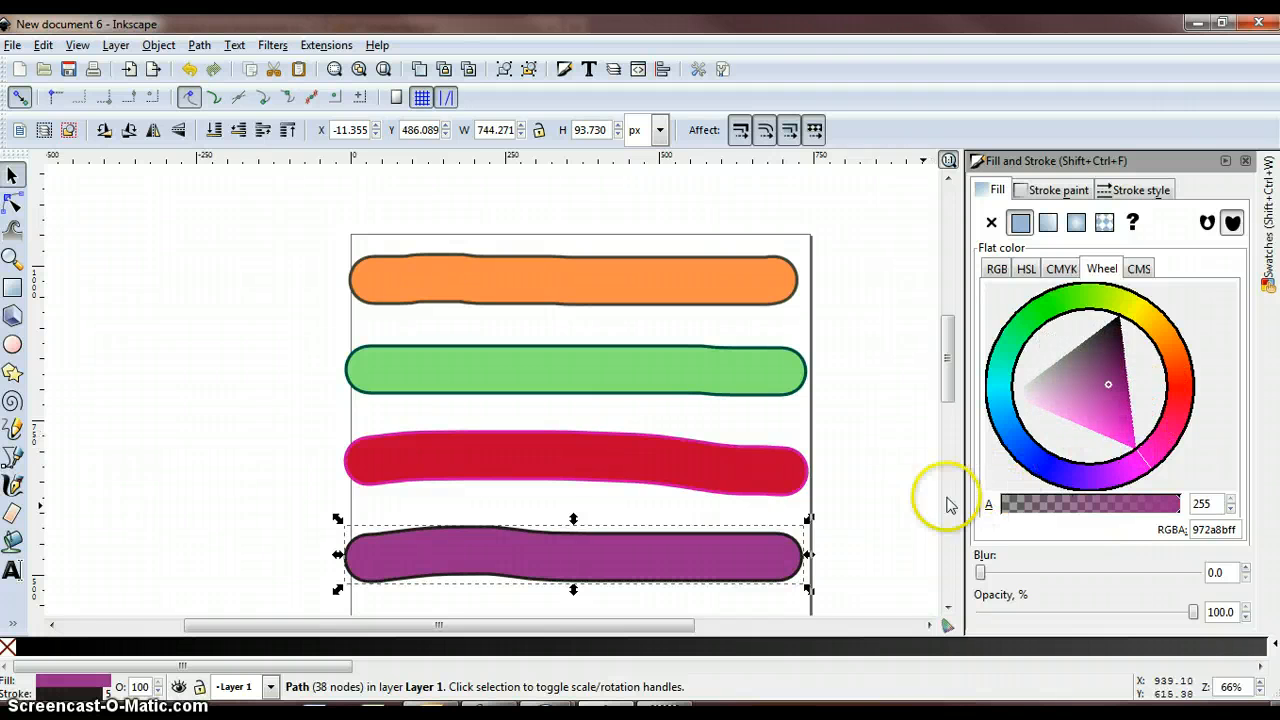
Step: Make the orange shape's fill fully transparent by lowering its alpha to 0 in RGB mode
left_click(998, 270)
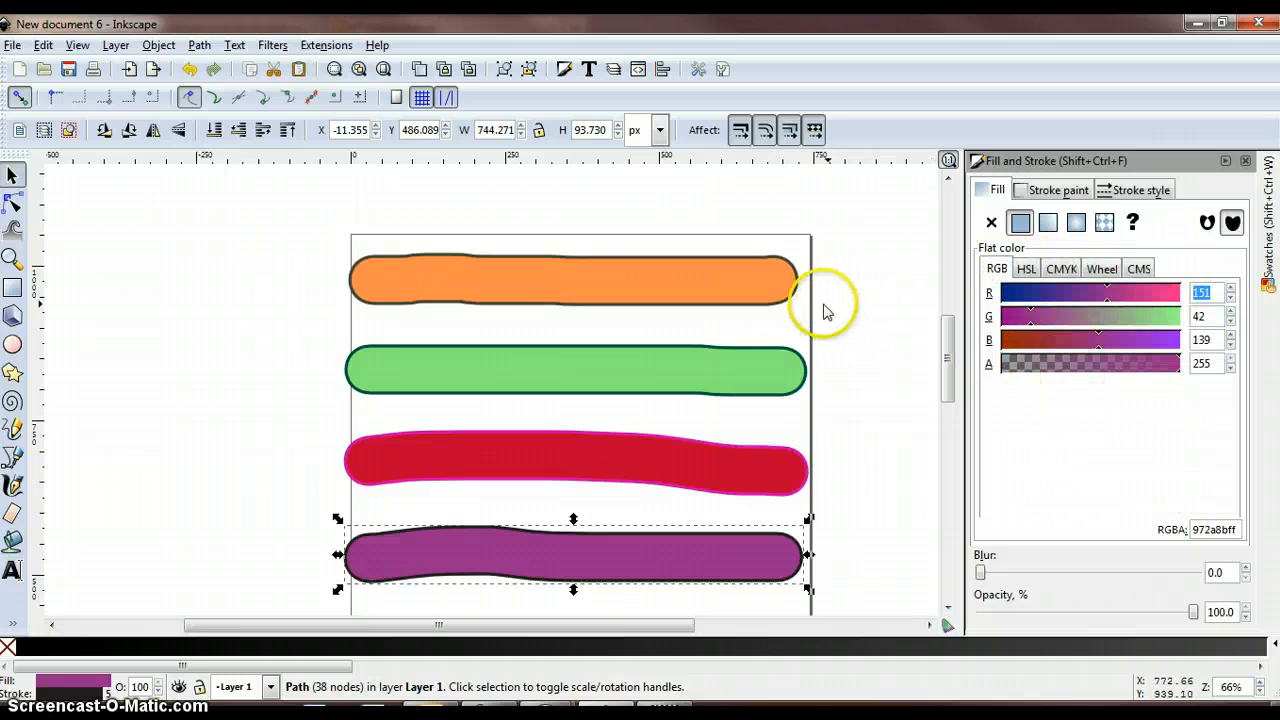
left_click(786, 292)
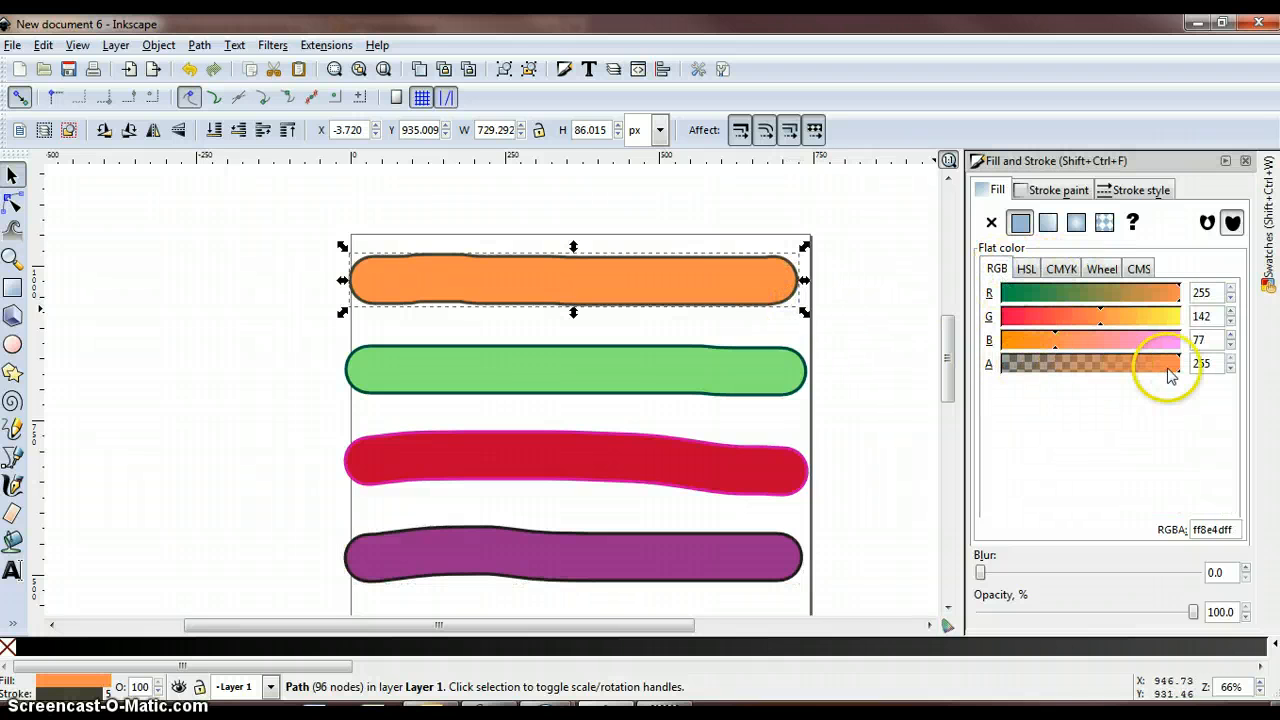
mouse_move(1170, 372)
left_mouse_down()
mouse_move(1006, 366)
mouse_move(1183, 370)
left_mouse_up()
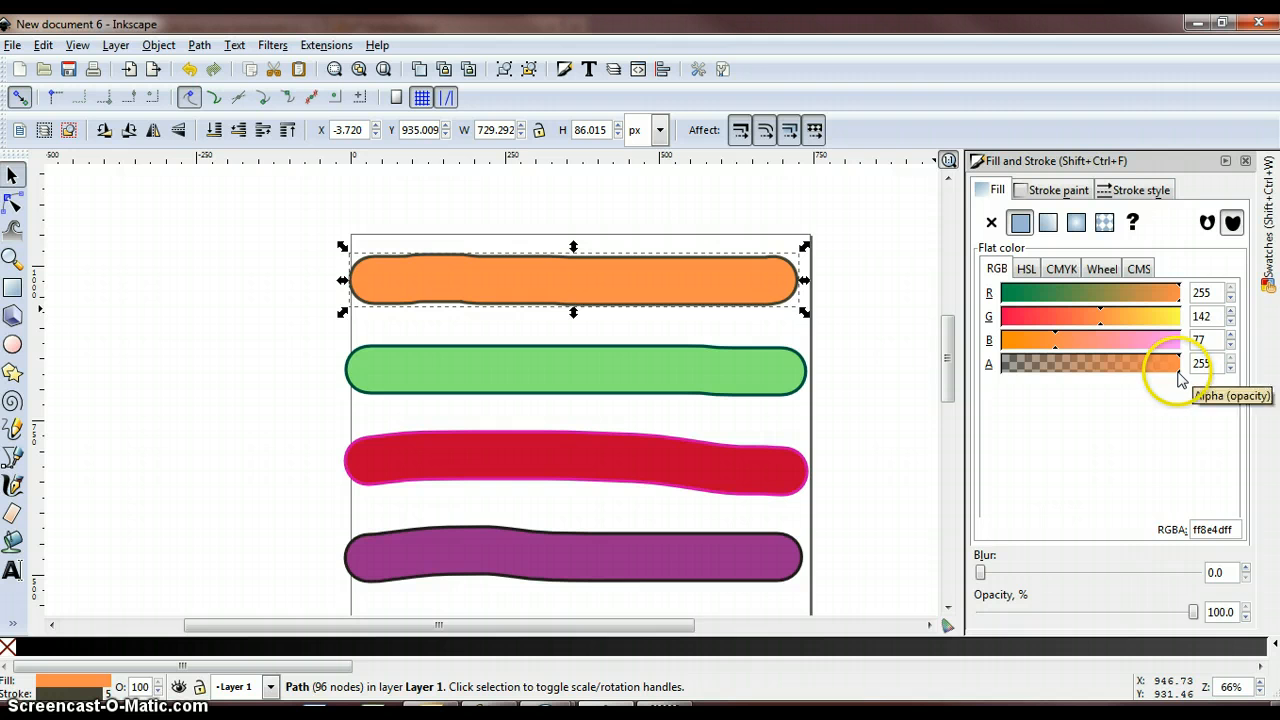
mouse_move(1180, 374)
left_mouse_down()
mouse_move(1106, 366)
mouse_move(1198, 376)
left_mouse_up()
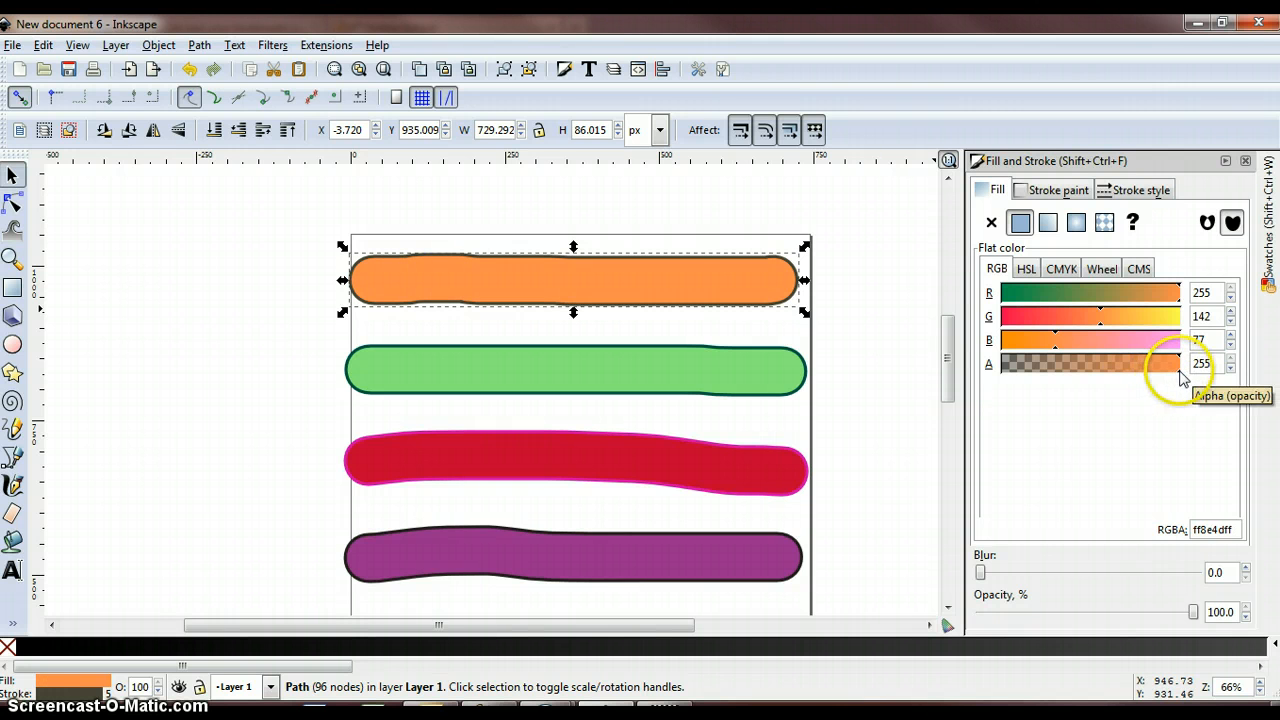
left_click_drag(1180, 374, 1010, 380)
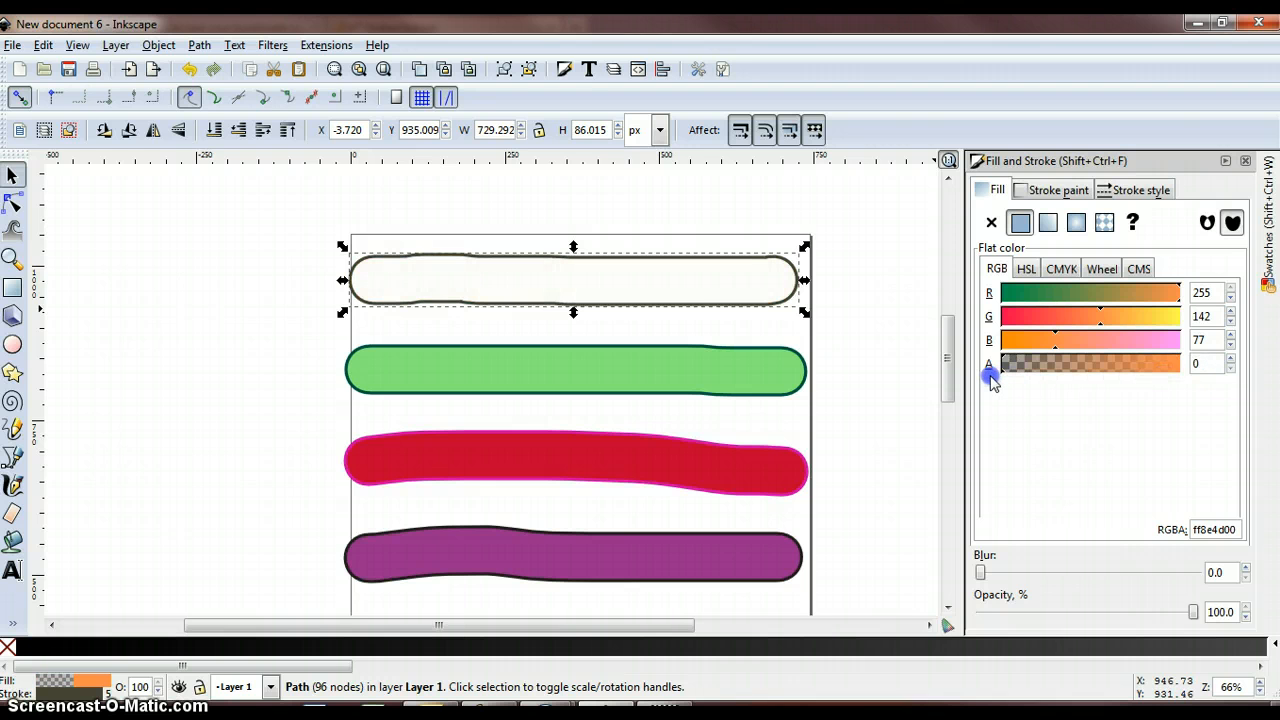
Step: Undo the first shape's move and its fill transparency to bring back the opaque orange fill
double_click(1192, 363)
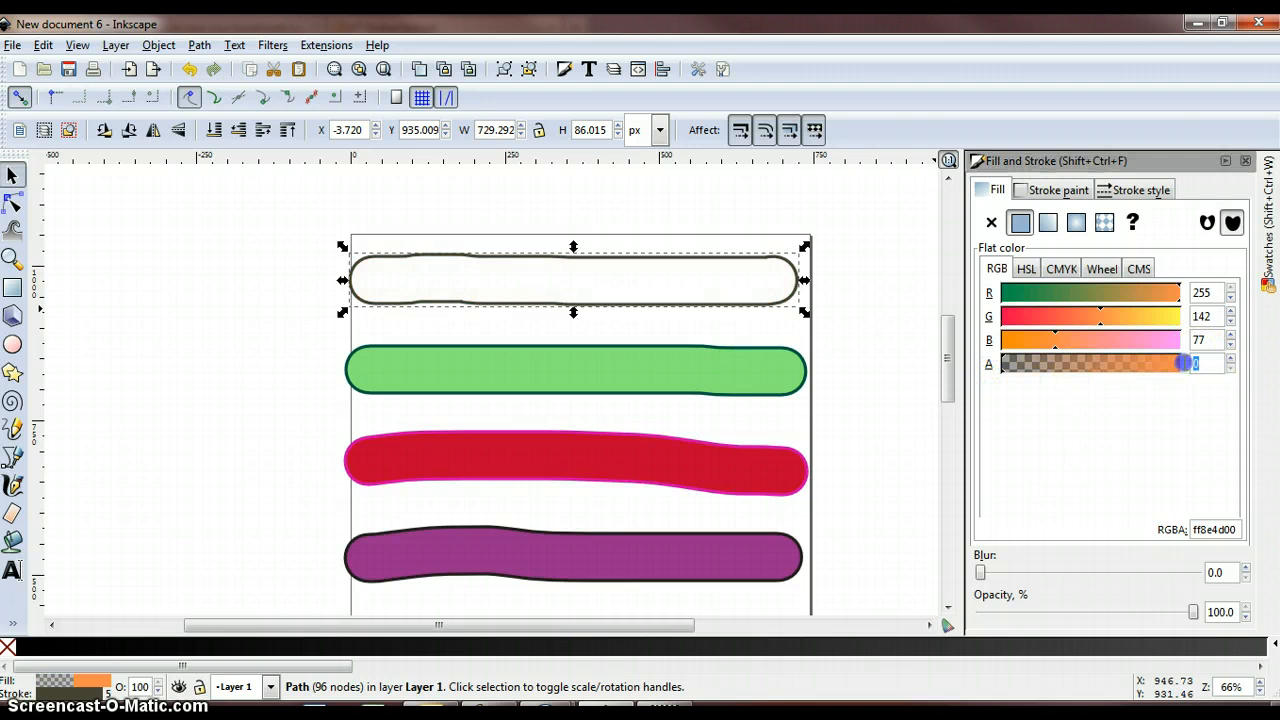
mouse_move(749, 303)
left_mouse_down()
mouse_move(751, 391)
mouse_move(743, 349)
mouse_move(758, 318)
left_mouse_up()
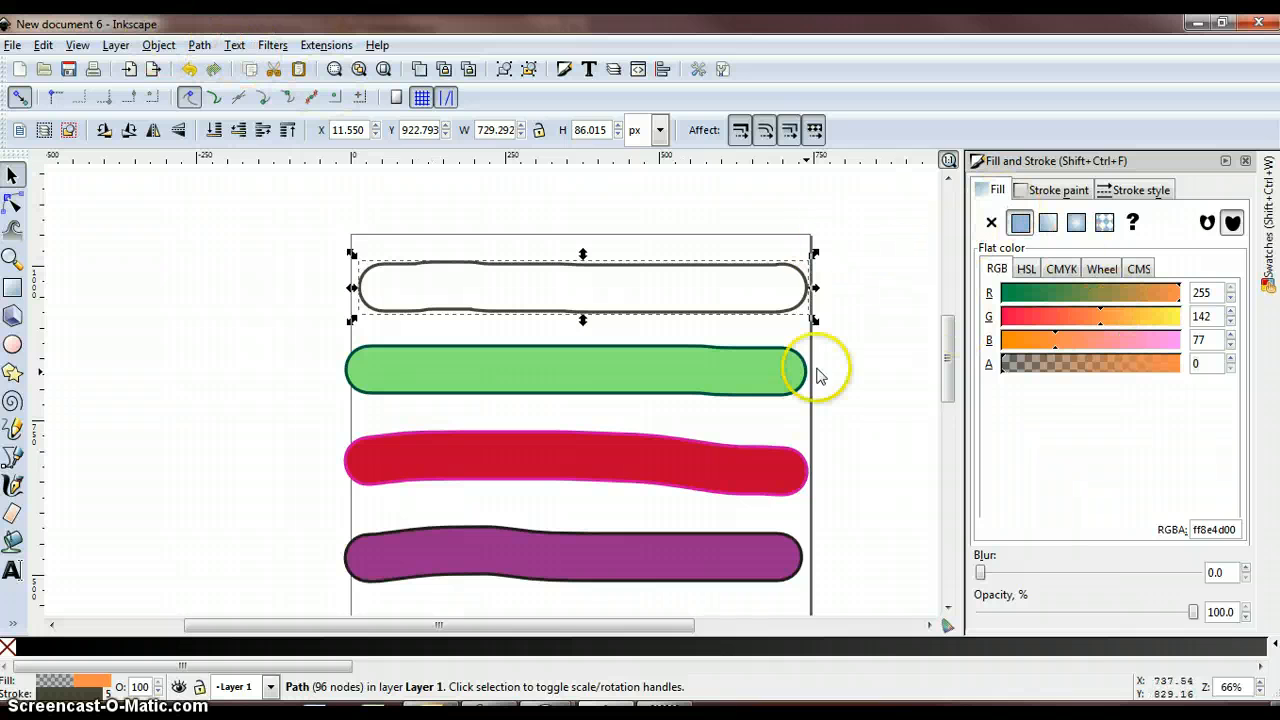
left_click(783, 365)
left_click(777, 309)
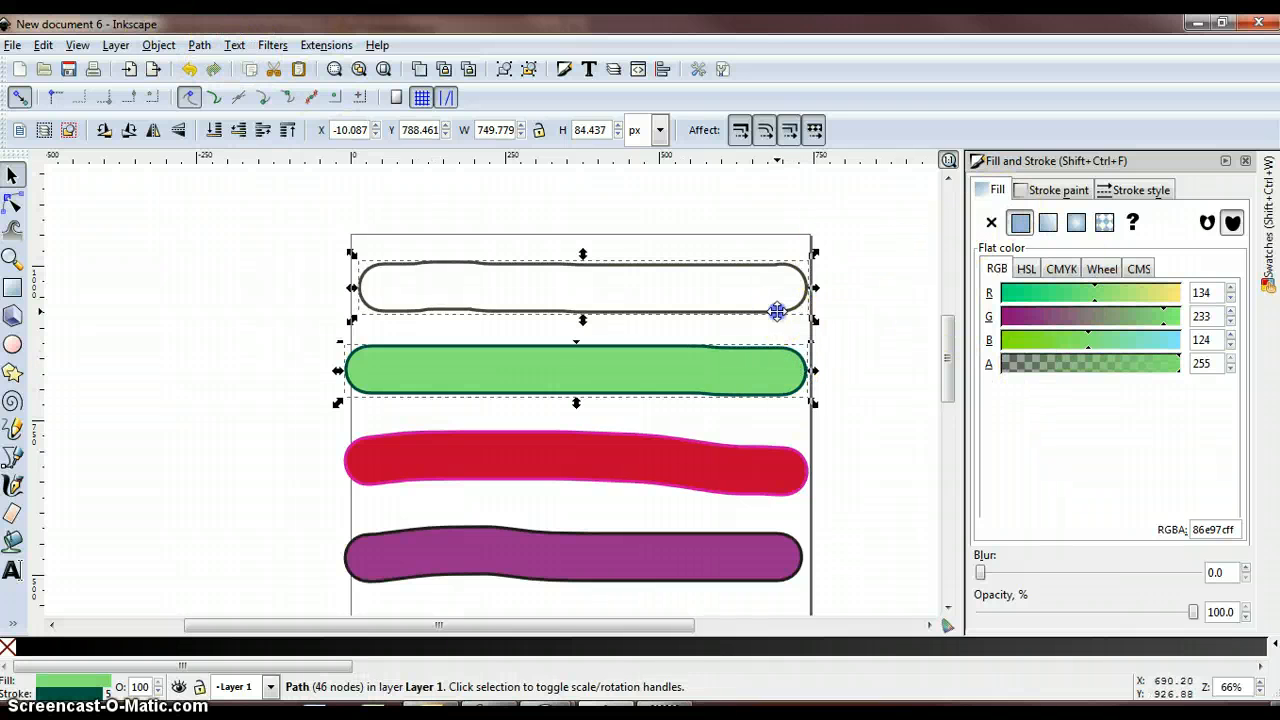
left_click(190, 68)
left_click(186, 74)
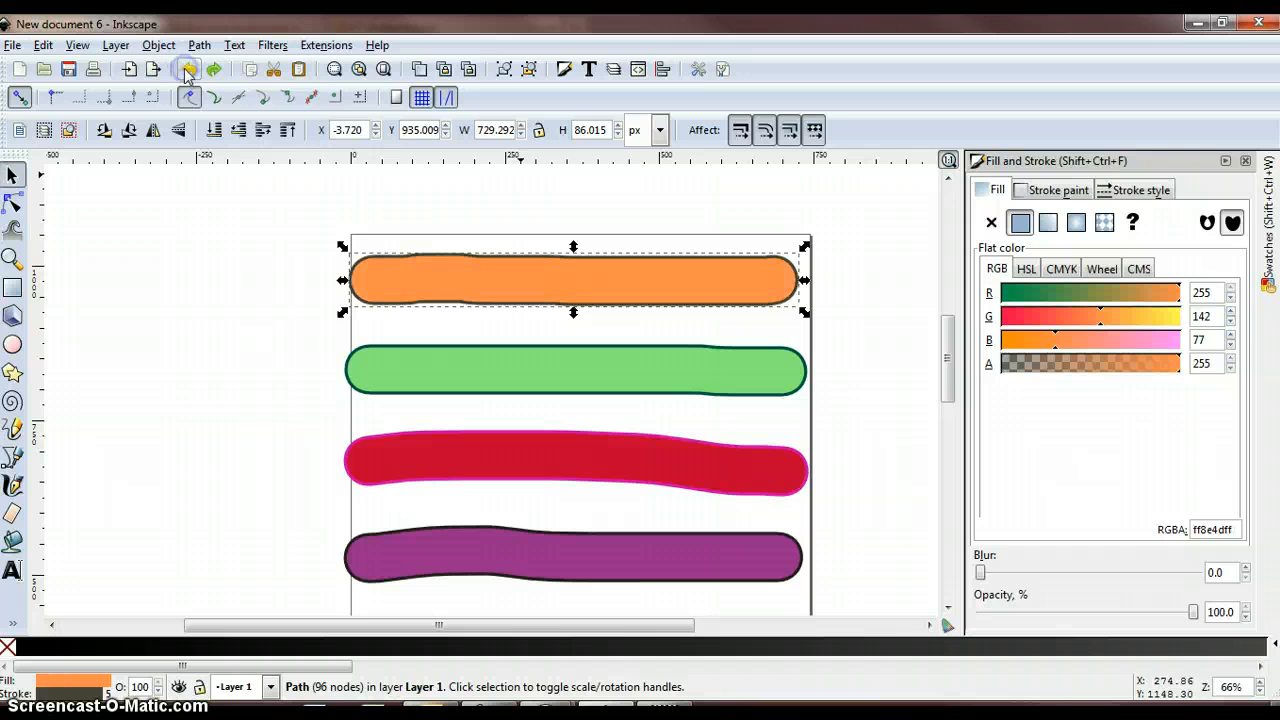
Step: Make the green shape's fill semi-transparent with an alpha of 146 and shift the shape slightly up and to the right
left_click(571, 350)
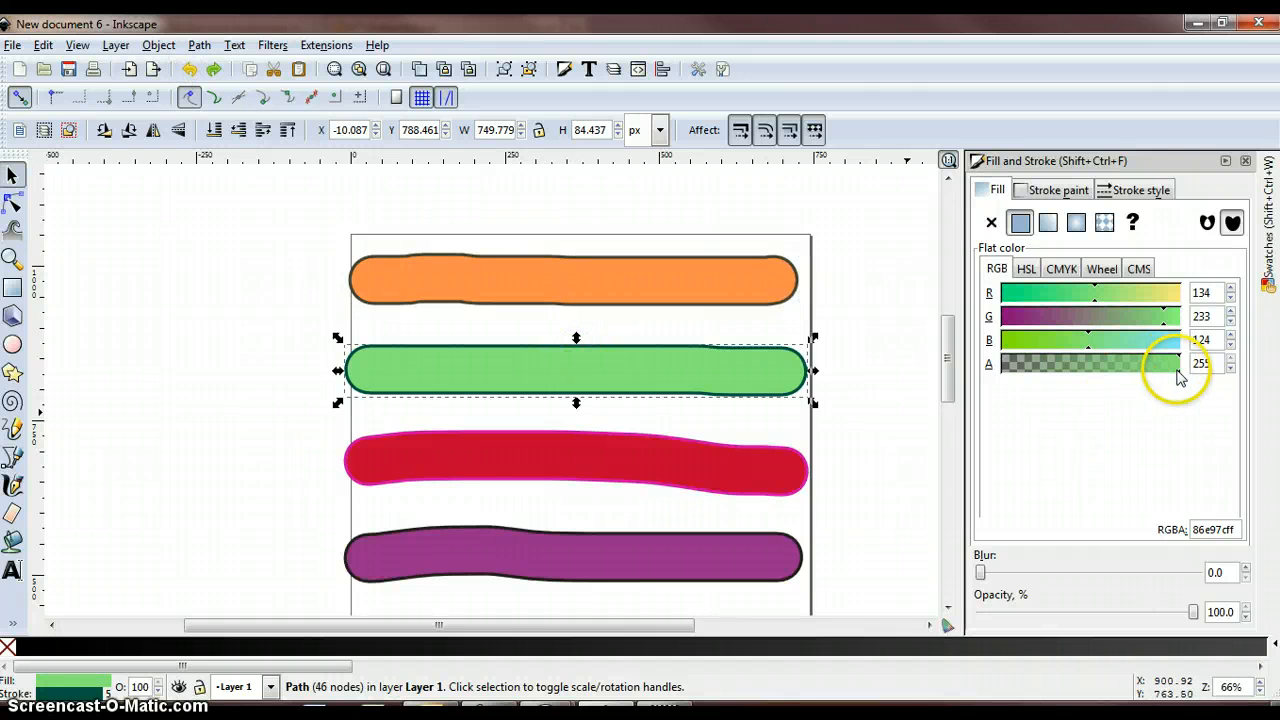
left_click_drag(1177, 364, 1006, 366)
mouse_move(763, 391)
left_mouse_down()
mouse_move(766, 323)
mouse_move(706, 334)
mouse_move(760, 343)
mouse_move(776, 311)
mouse_move(766, 397)
mouse_move(772, 383)
left_mouse_up()
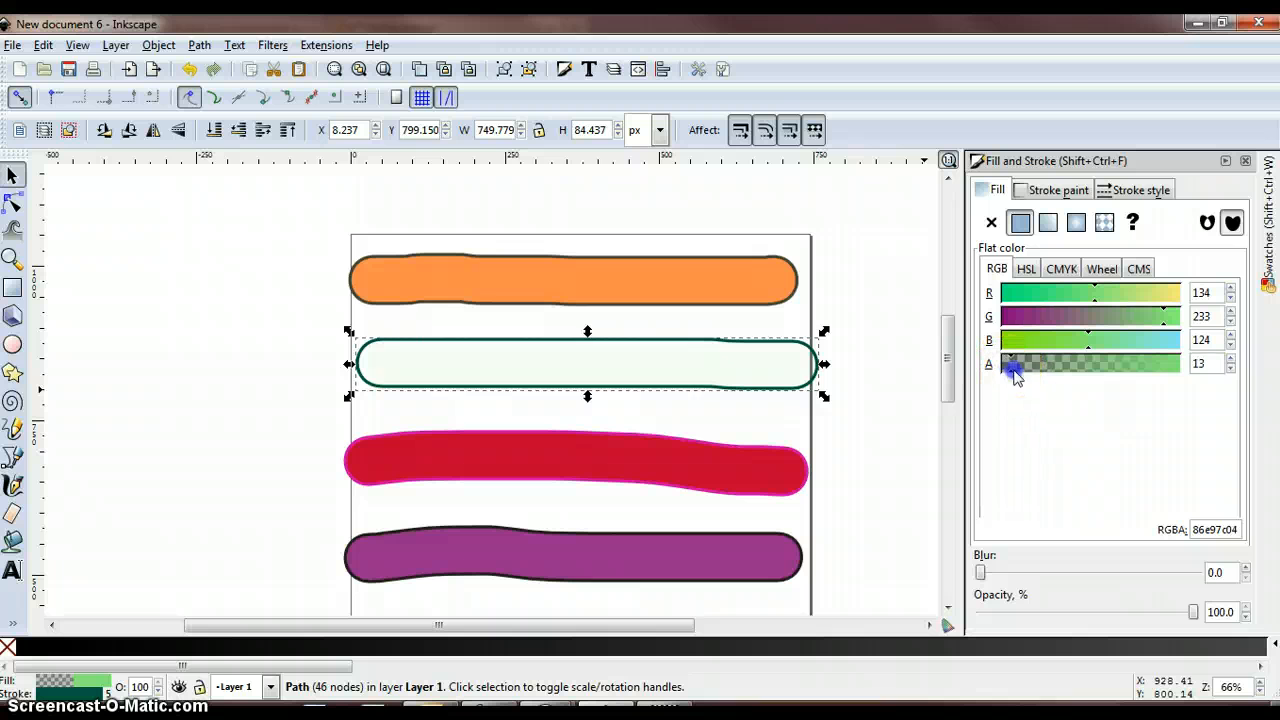
left_click_drag(1013, 368, 1102, 372)
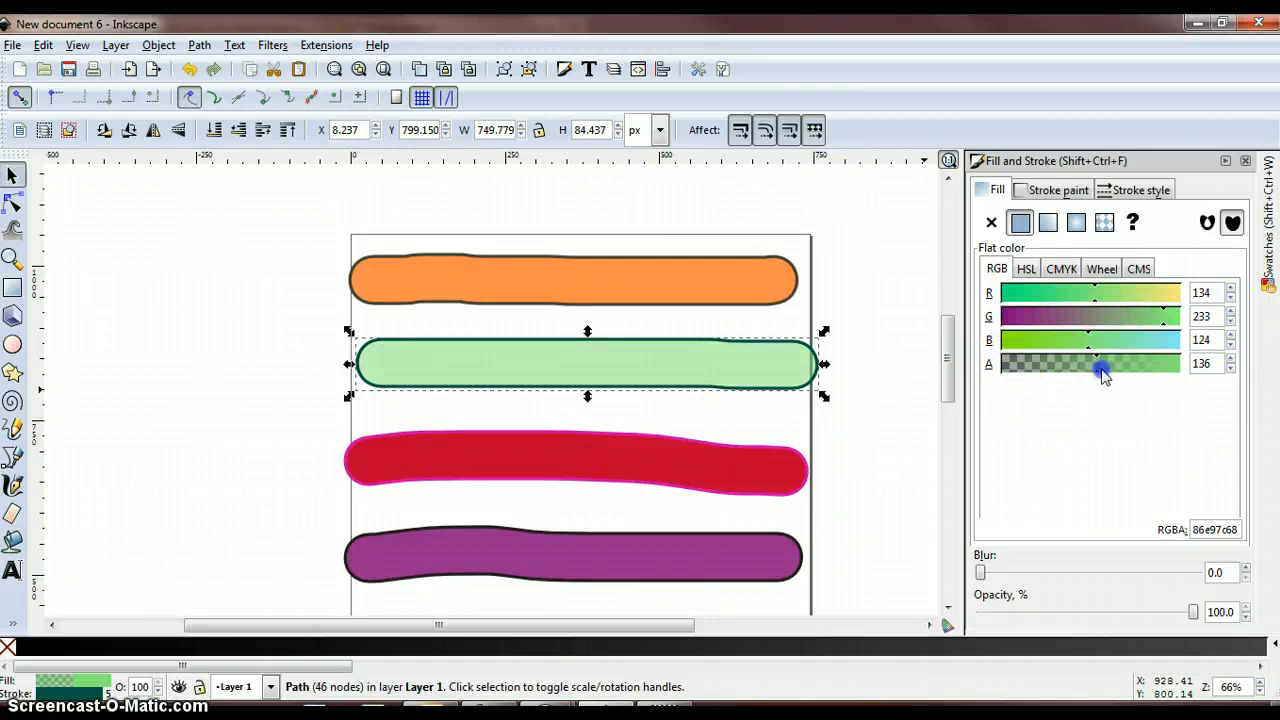
Step: Set the red shape's fill alpha to 135 and nudge both the red and purple shapes slightly upward
left_click(791, 484)
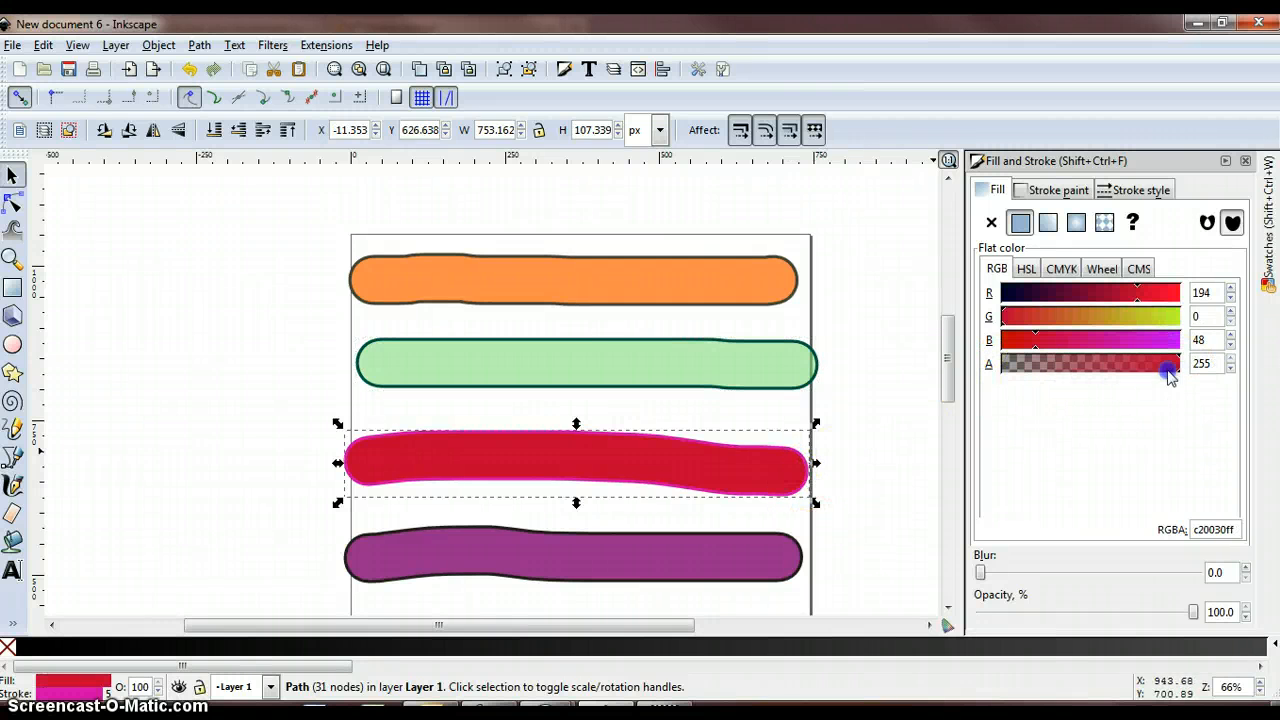
left_click_drag(1170, 365, 1098, 366)
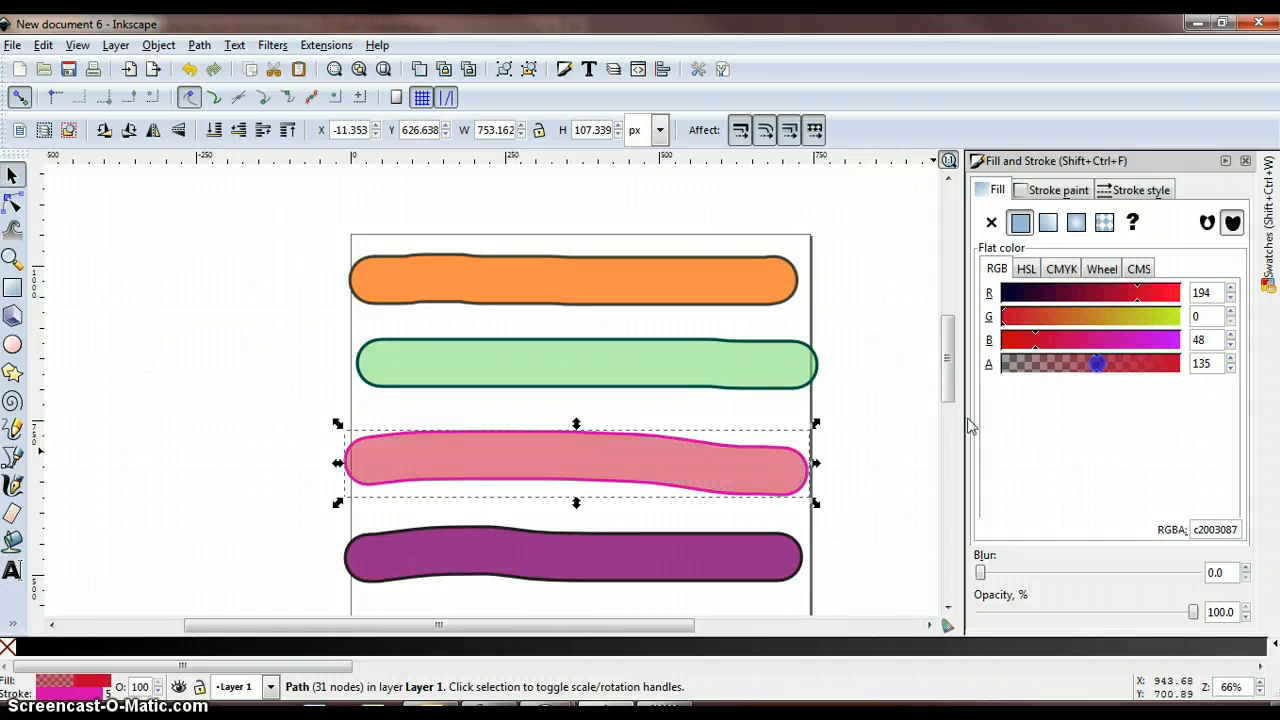
mouse_move(737, 451)
left_mouse_down()
mouse_move(746, 380)
mouse_move(854, 334)
mouse_move(749, 417)
mouse_move(749, 435)
left_mouse_up()
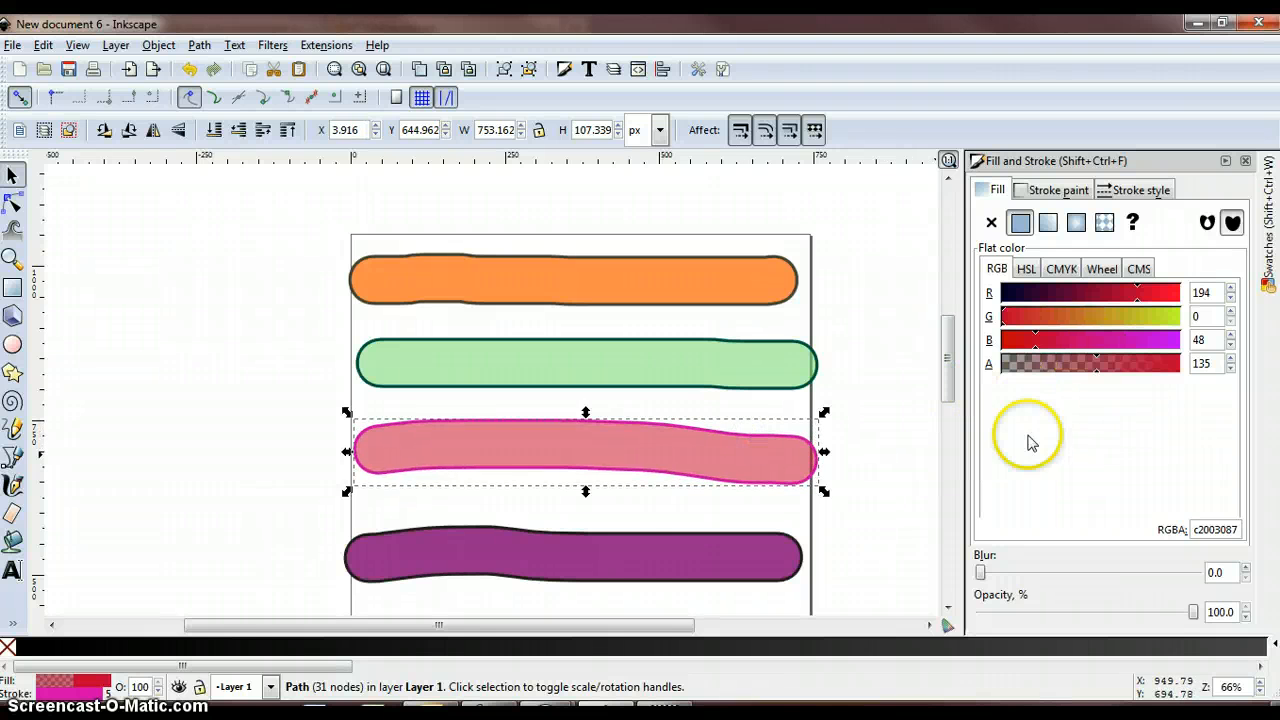
left_click_drag(520, 570, 523, 551)
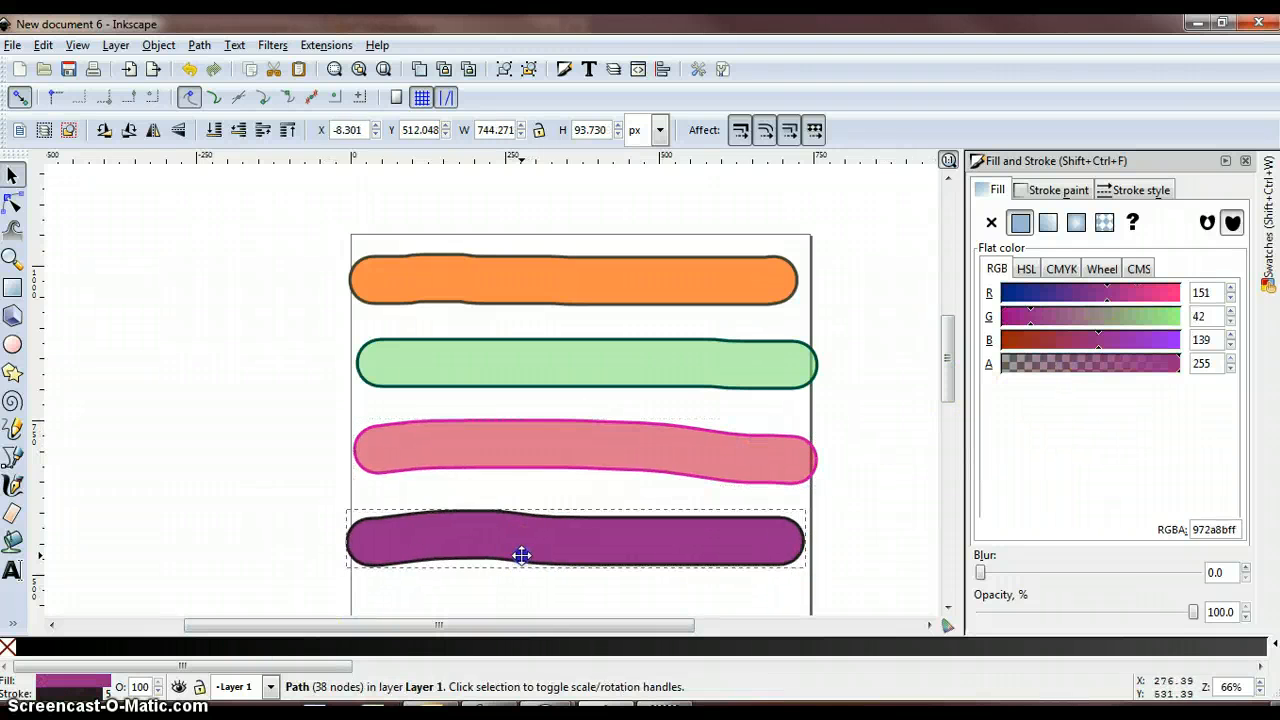
left_click(88, 684)
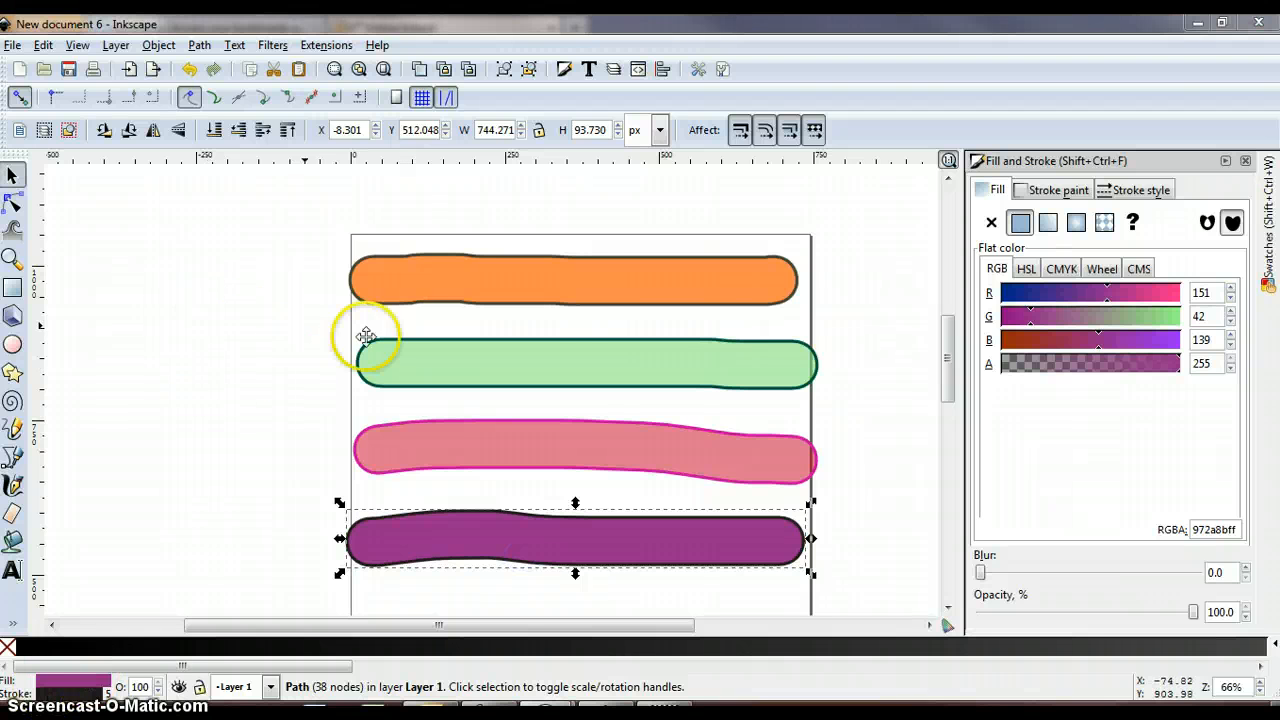
Step: Try weak and strong blur amounts on the orange shape and set its blur to 5
left_click(791, 291)
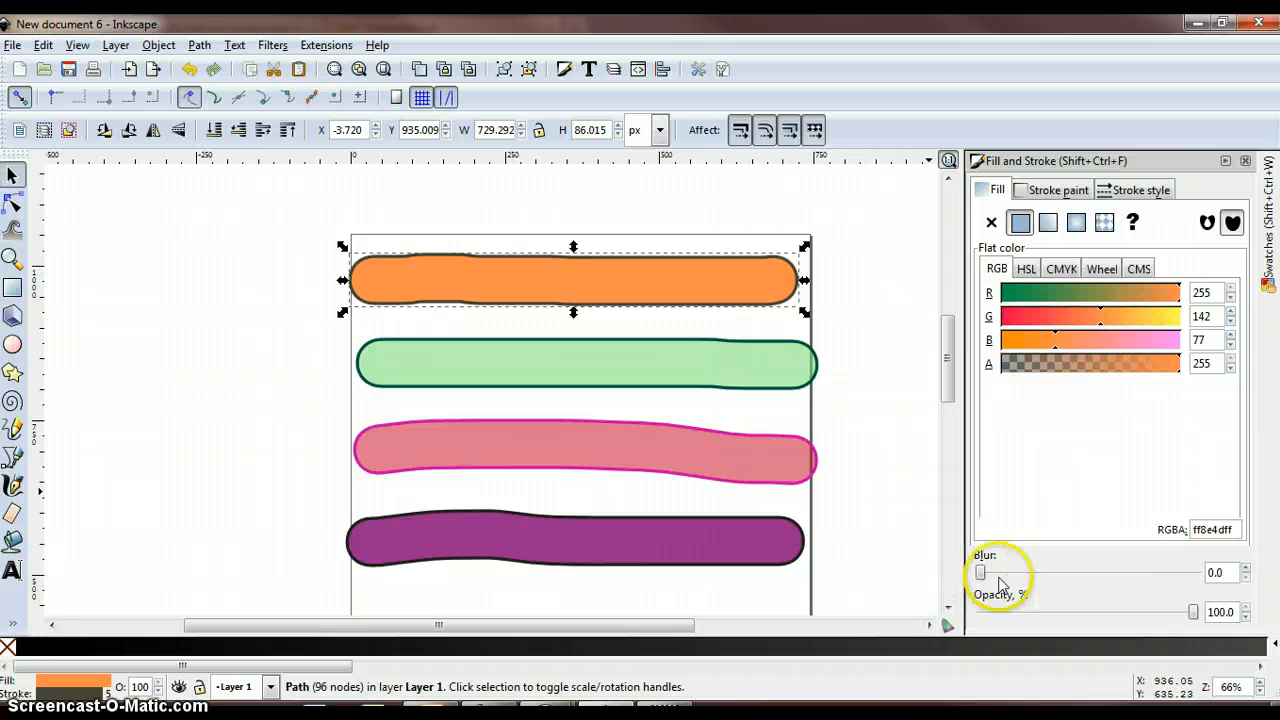
mouse_move(981, 573)
left_mouse_down()
mouse_move(1057, 572)
mouse_move(986, 582)
left_mouse_up()
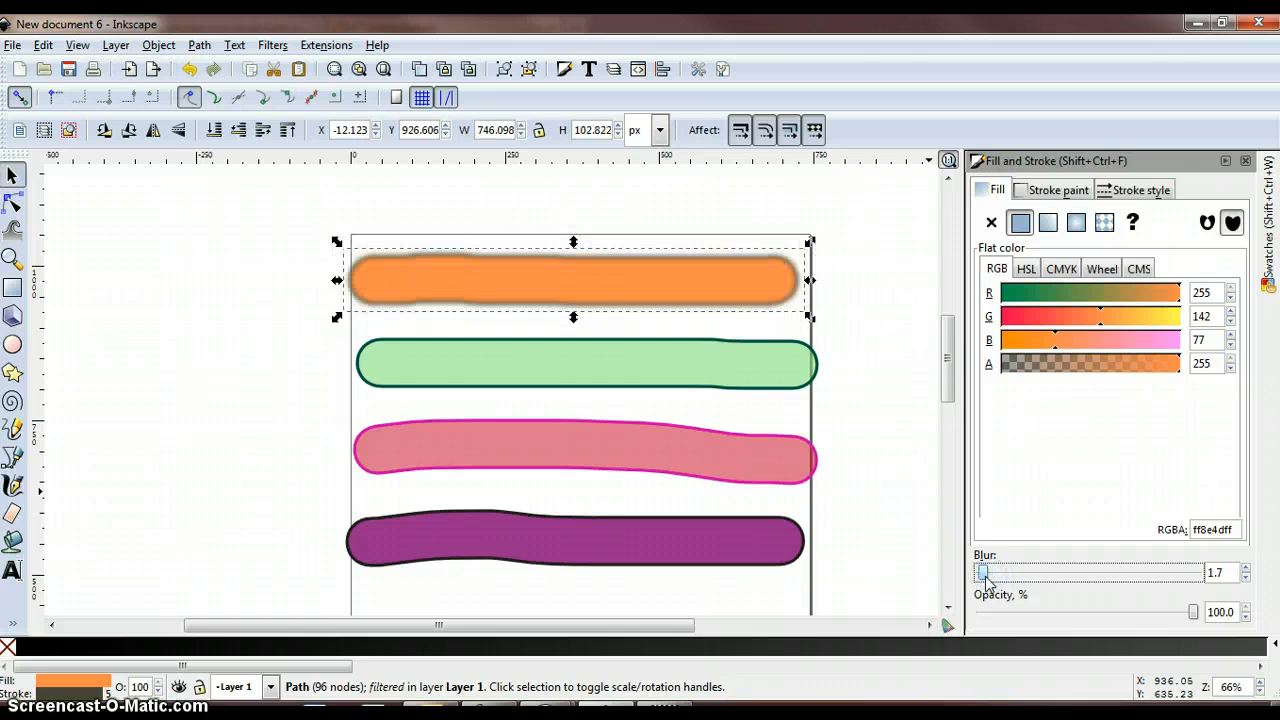
left_click(1191, 570)
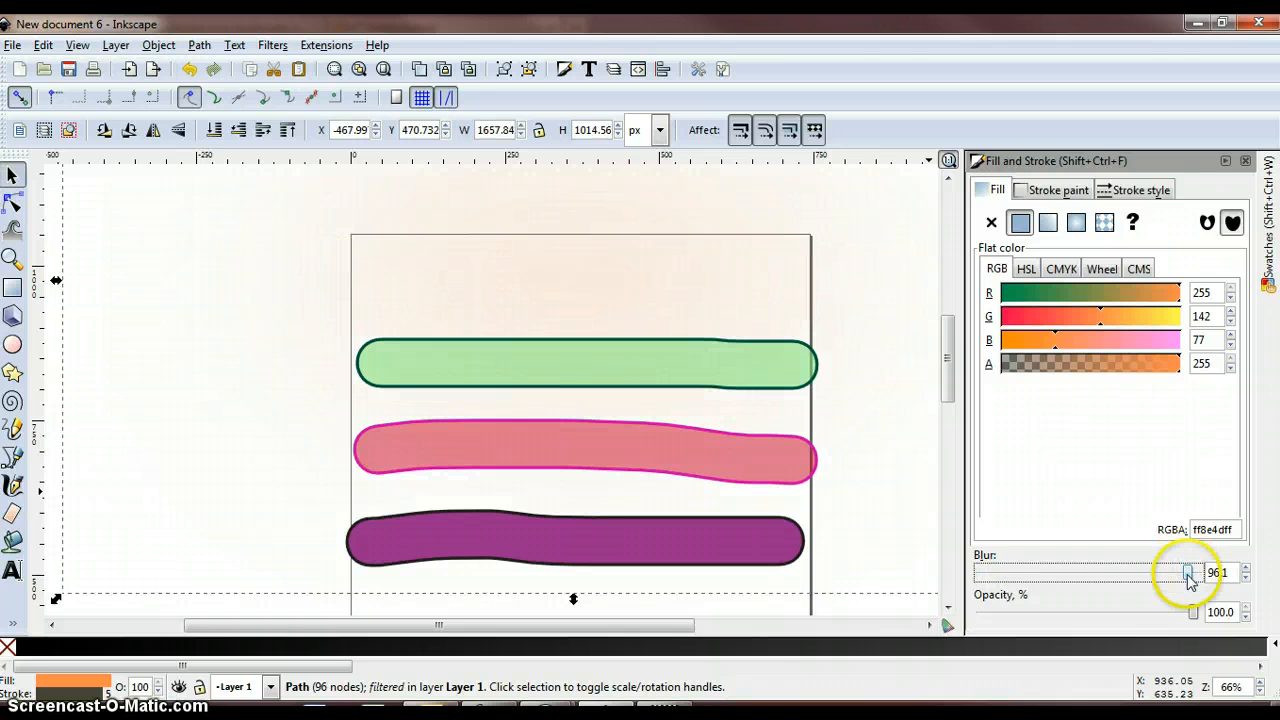
left_click_drag(1058, 573, 975, 568)
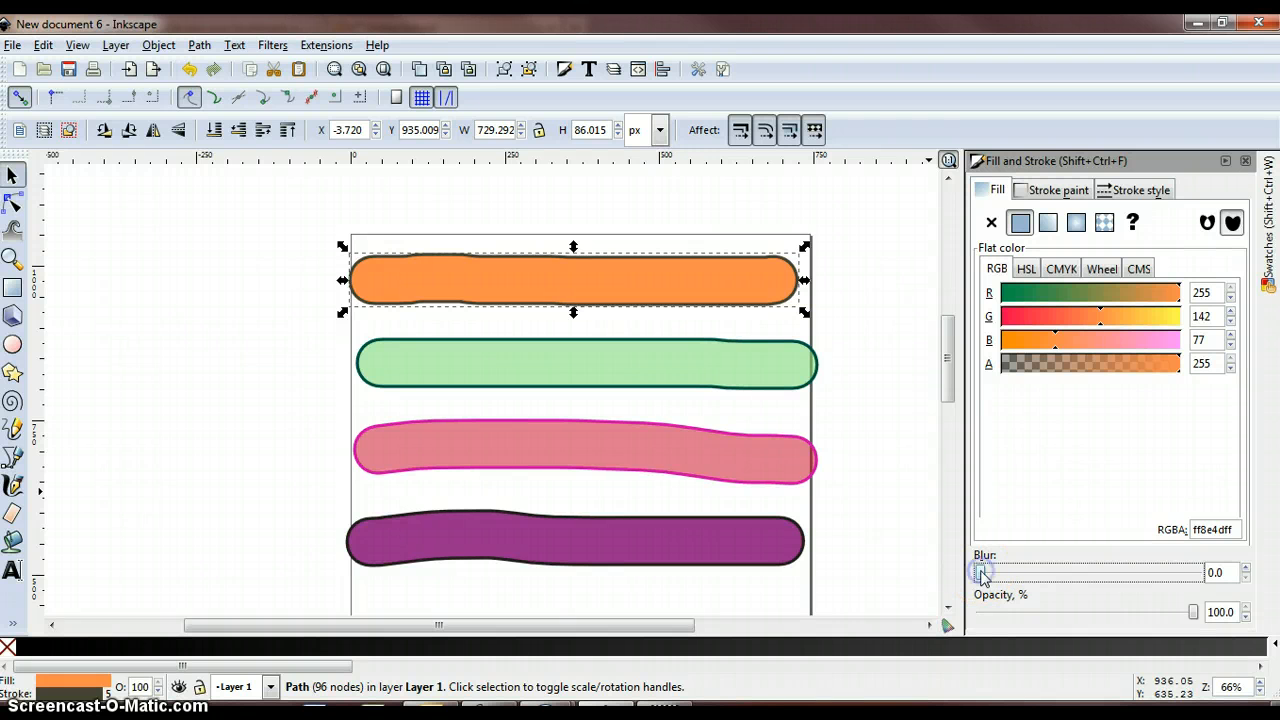
left_click_drag(1214, 573, 1197, 571)
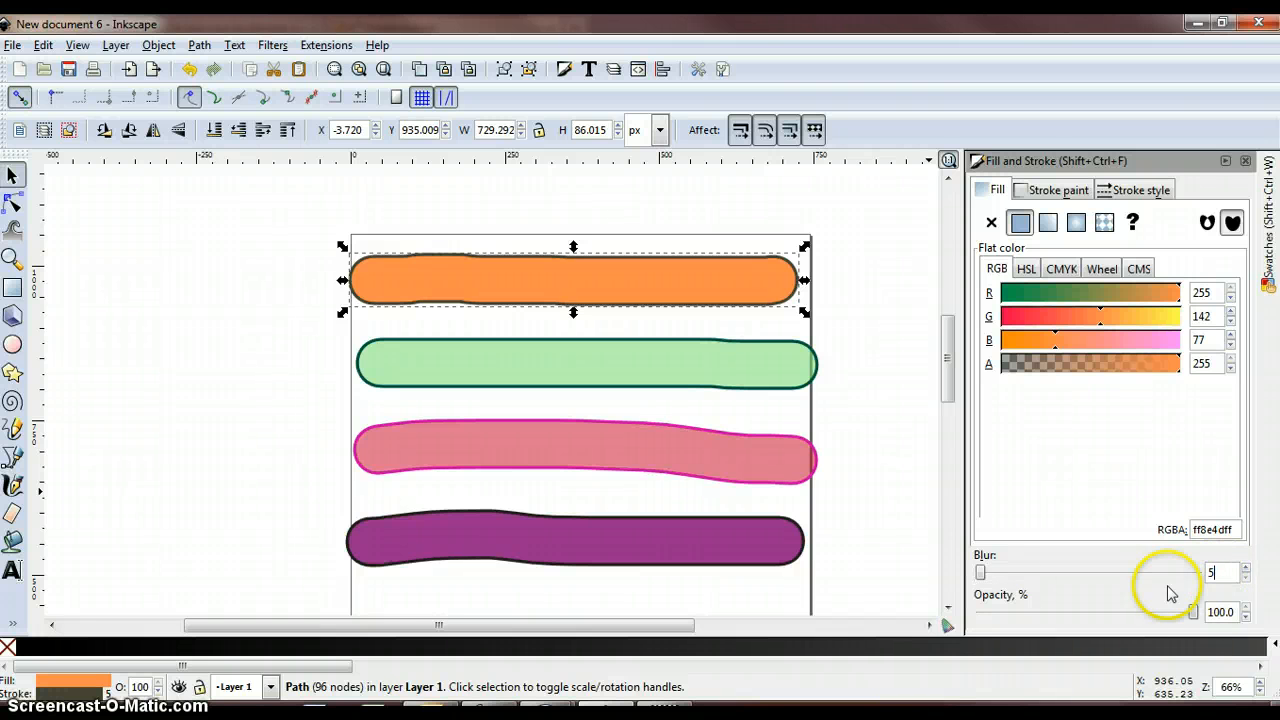
key("Return")
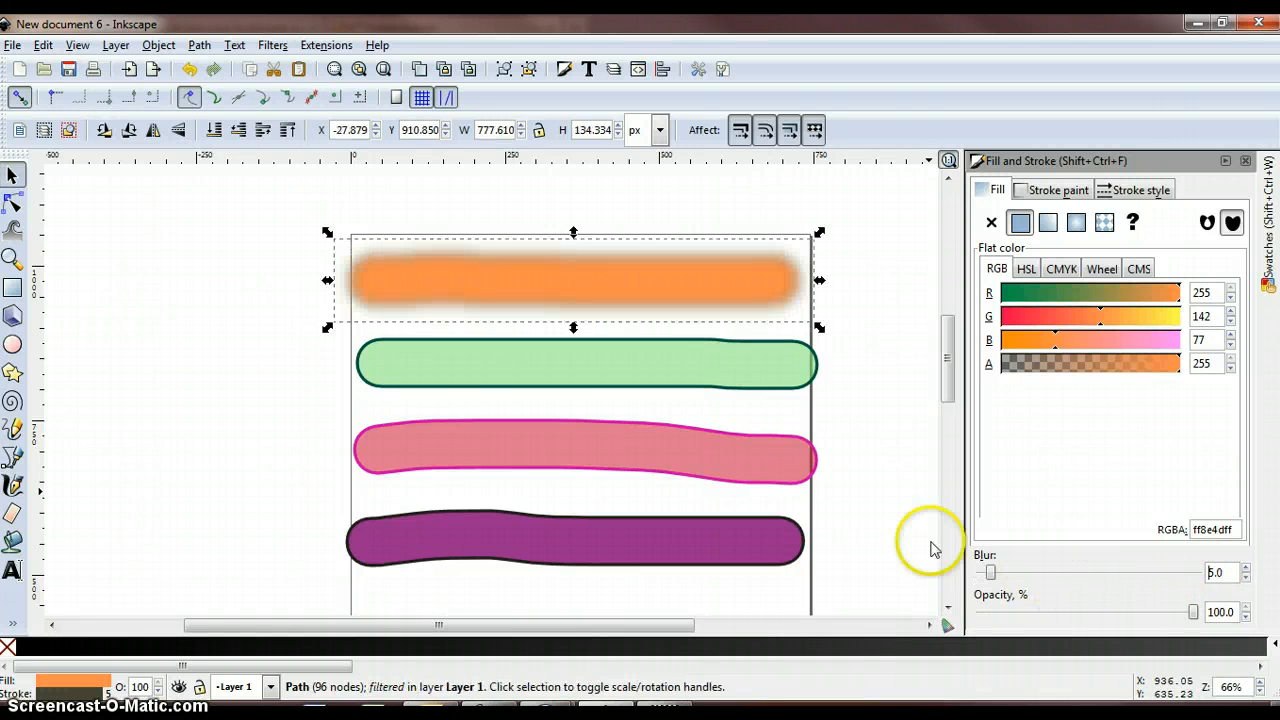
Step: Set the blur of the green shape to 10
left_click(793, 386)
left_click_drag(1222, 572, 1183, 573)
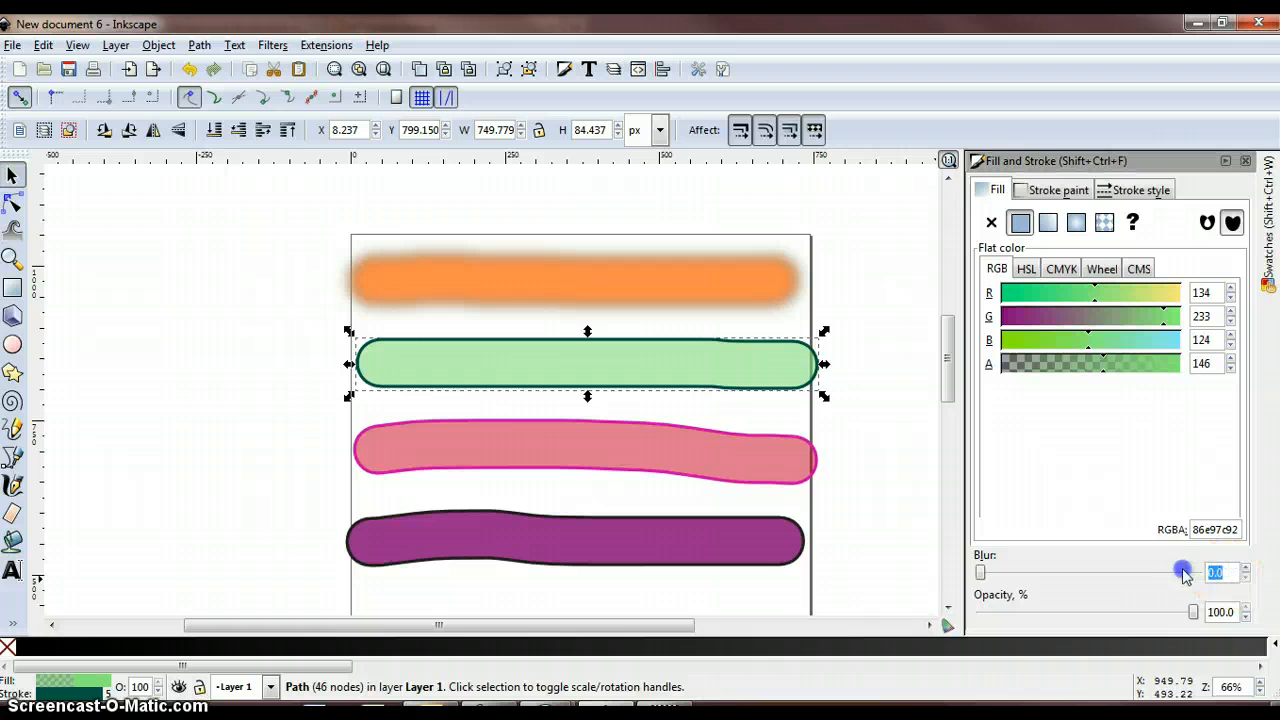
key("Return")
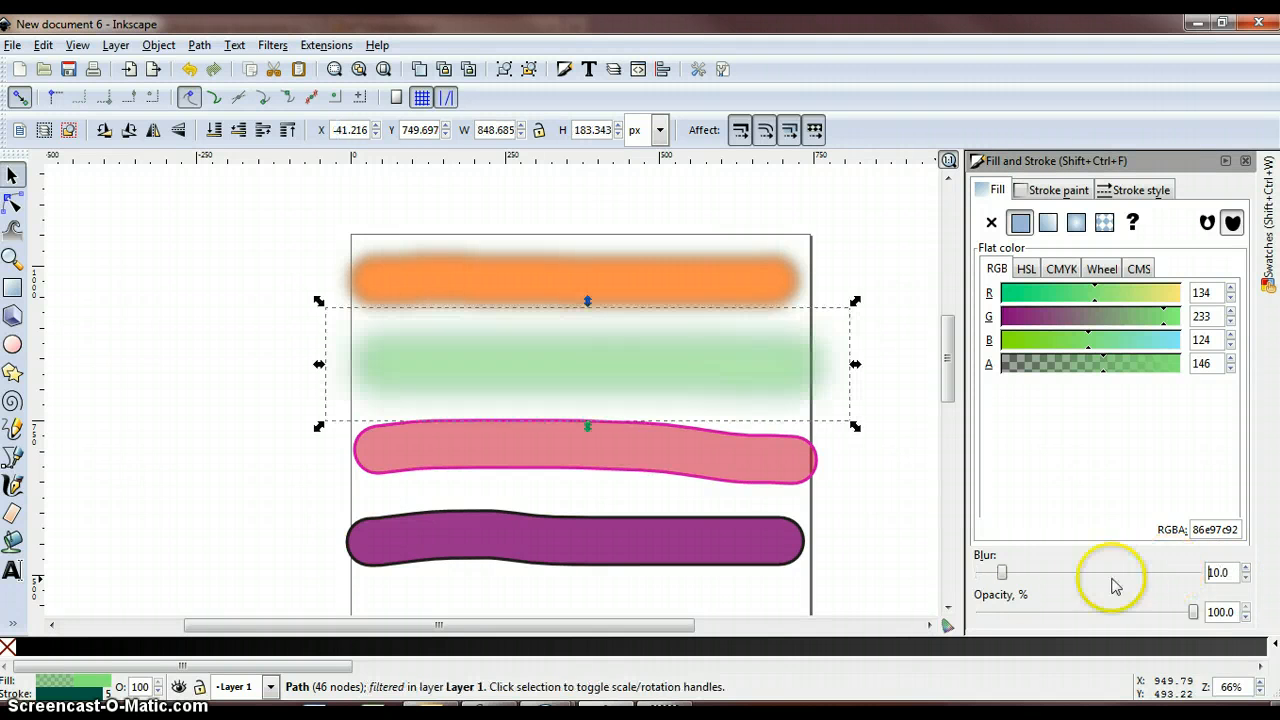
Step: Set the blur of the pink-red third shape to 15
left_click(770, 478)
left_click_drag(1220, 572, 1168, 568)
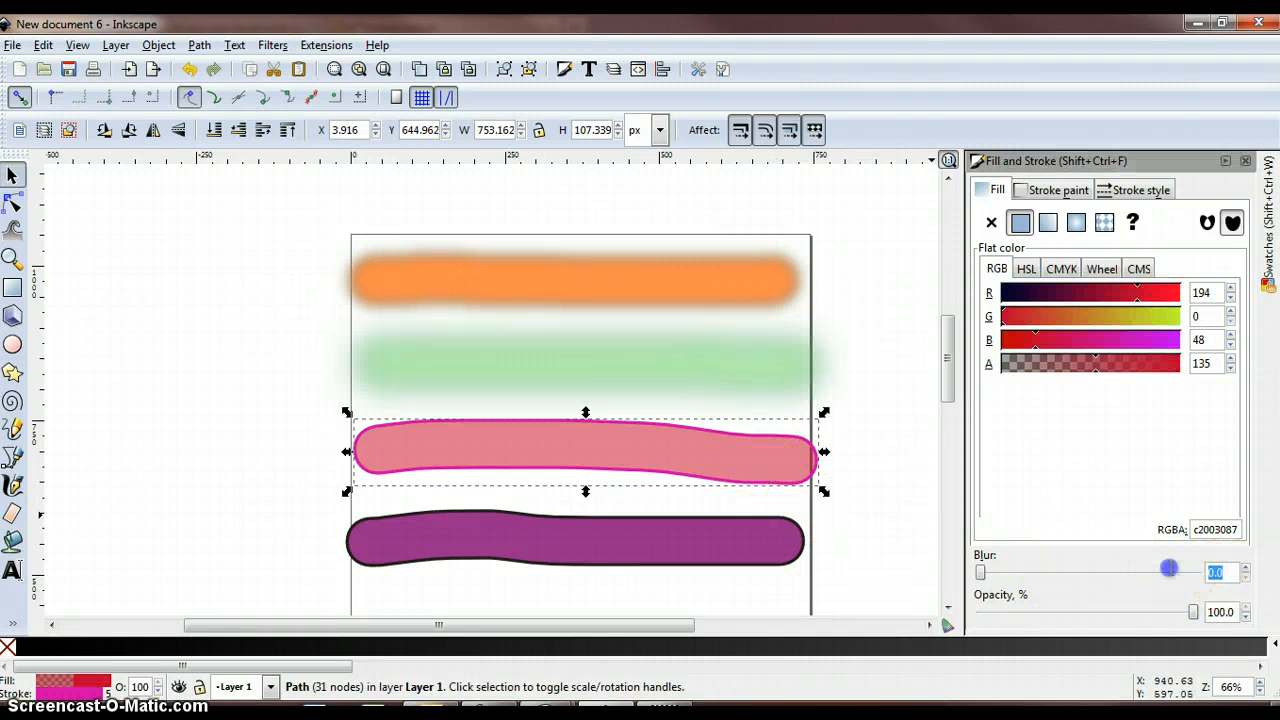
type("15")
key("Return")
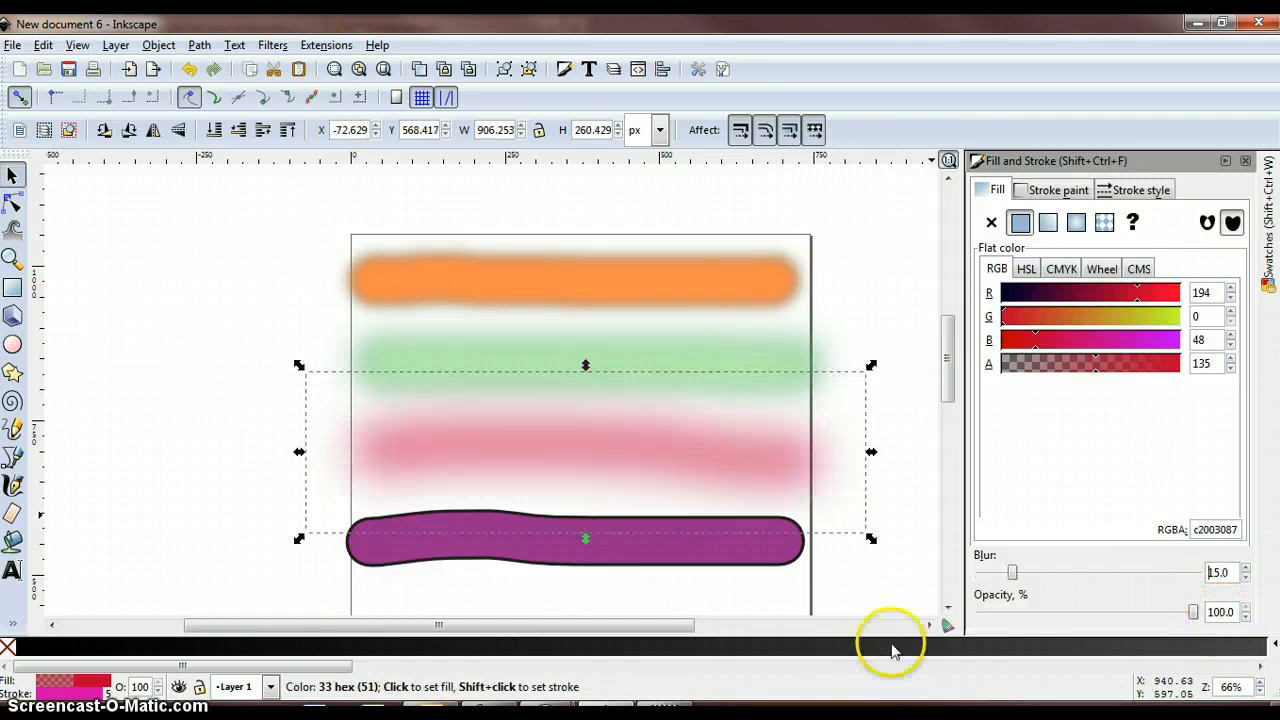
Step: Set the blur of the purple shape to 20
left_click(768, 567)
left_click_drag(1220, 572, 1190, 571)
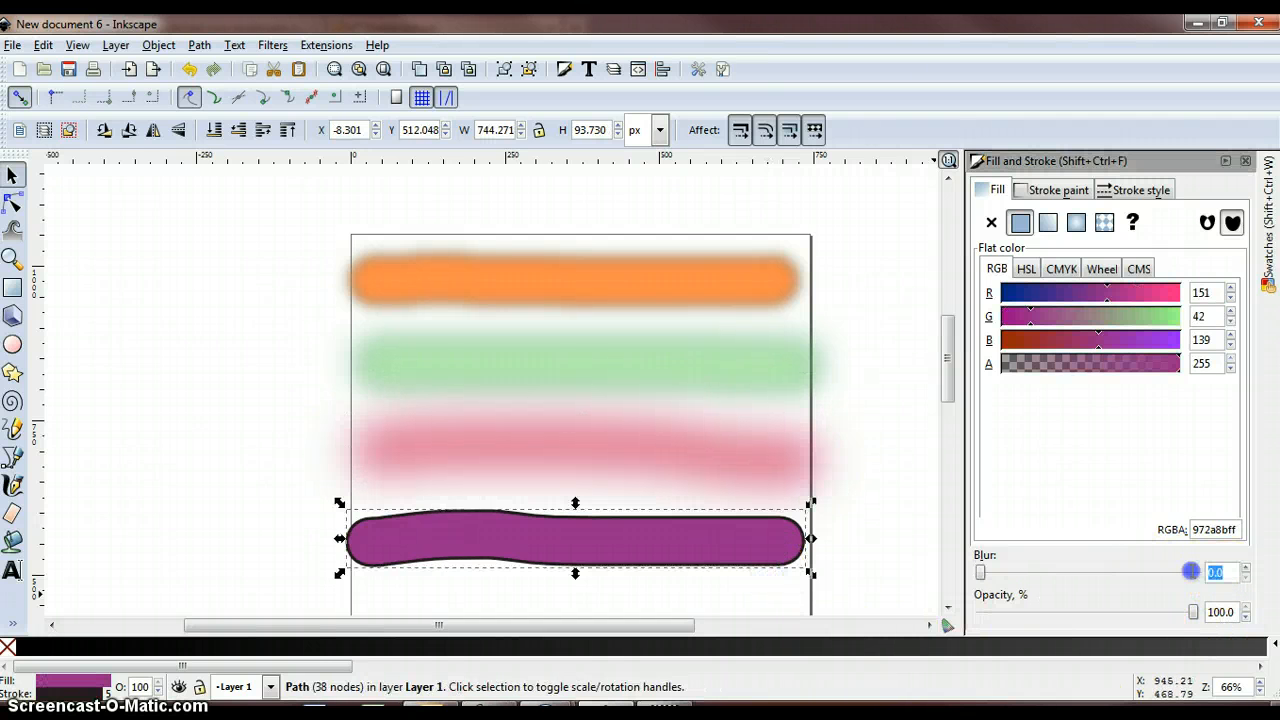
type("20")
key("Return")
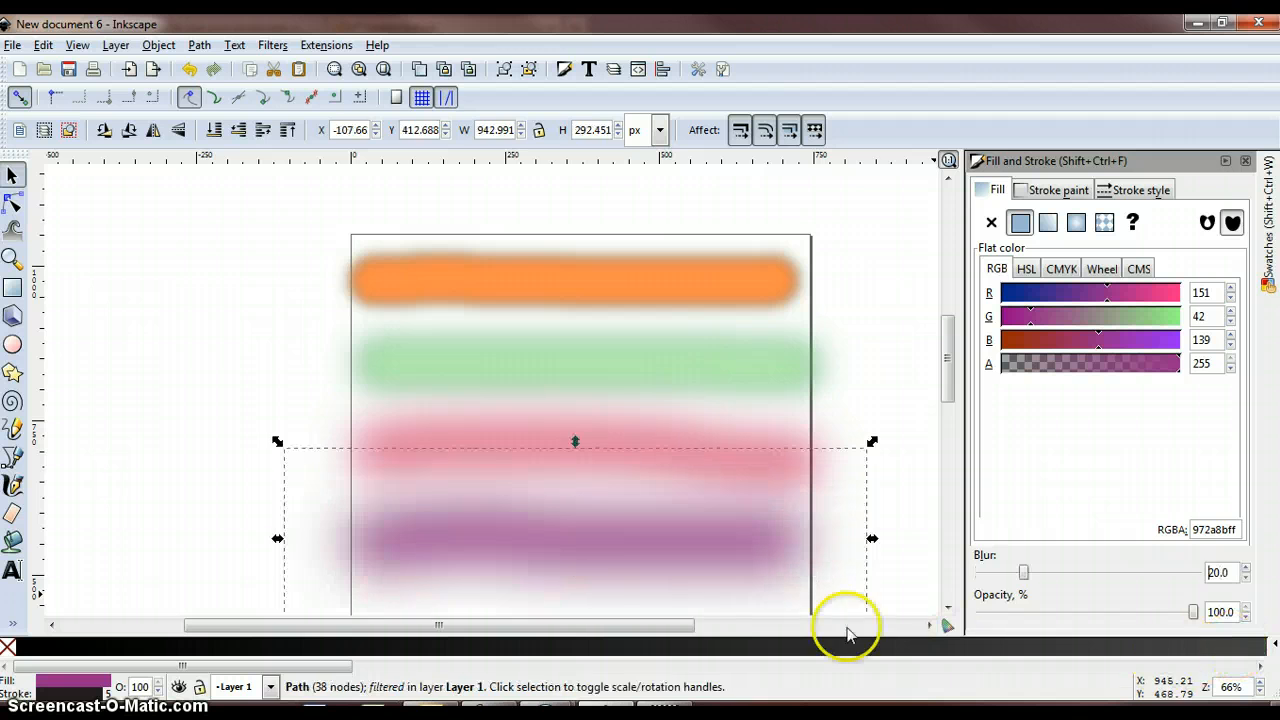
Step: Move the purple, pink and green blurred shapes downward to space them apart, and clear the selection
left_click_drag(657, 463, 657, 549)
left_click(654, 403)
left_click_drag(654, 403, 649, 429)
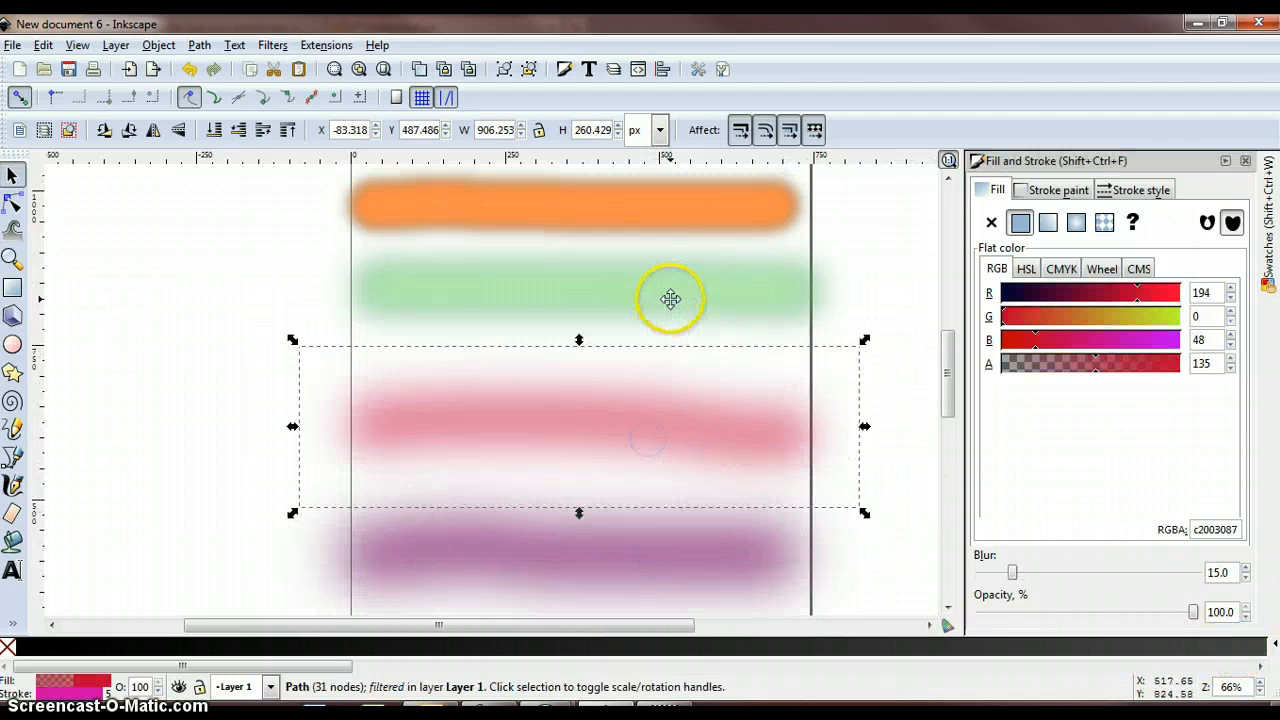
mouse_move(666, 297)
left_mouse_down()
mouse_move(654, 314)
mouse_move(665, 319)
left_mouse_up()
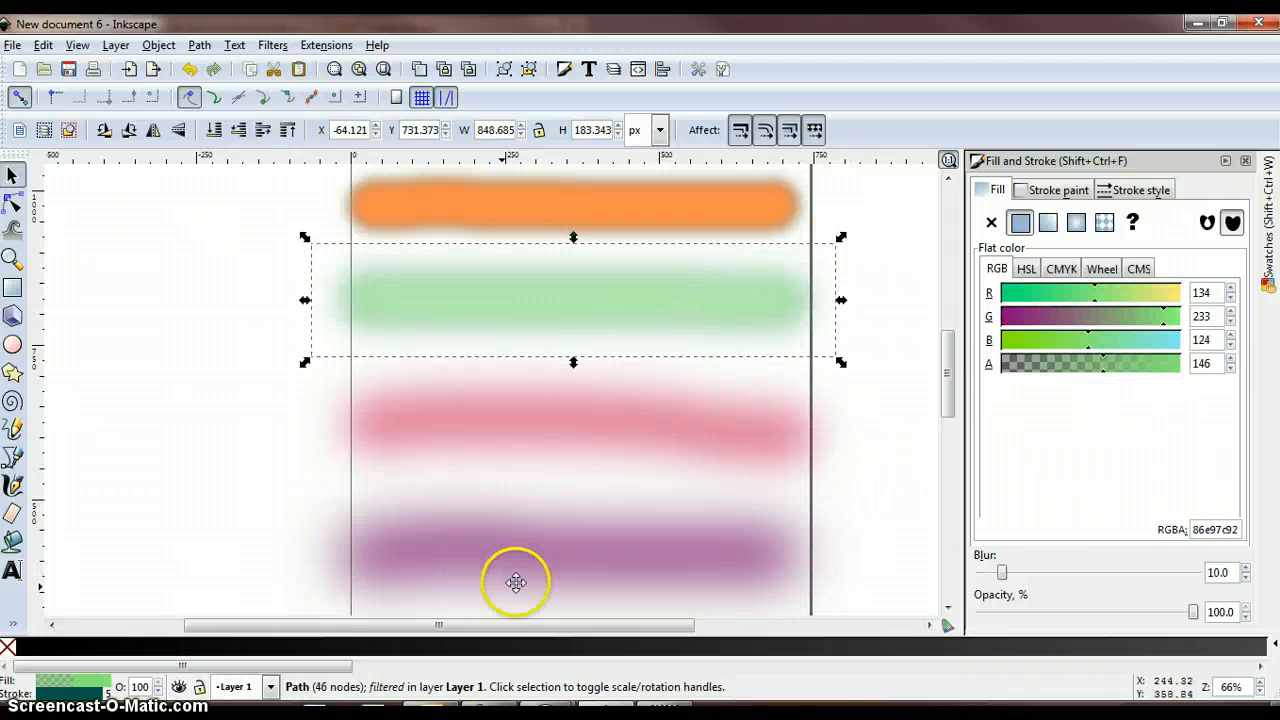
left_click(145, 515)
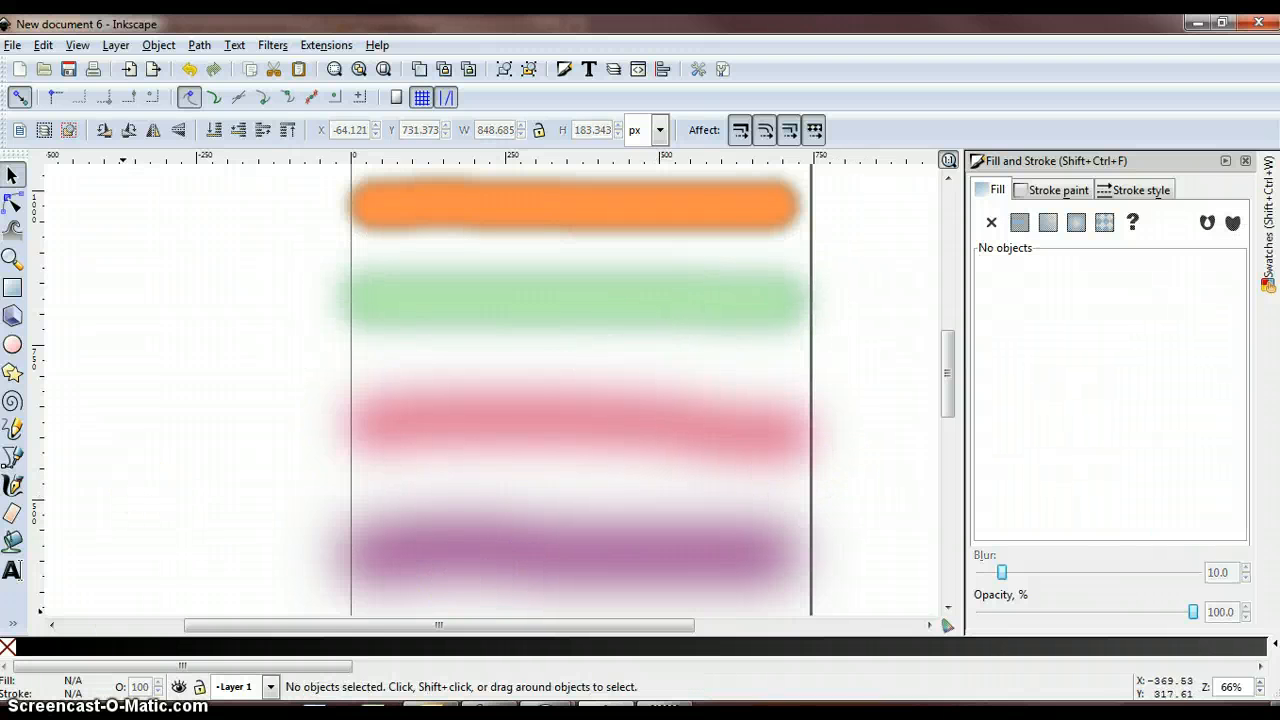